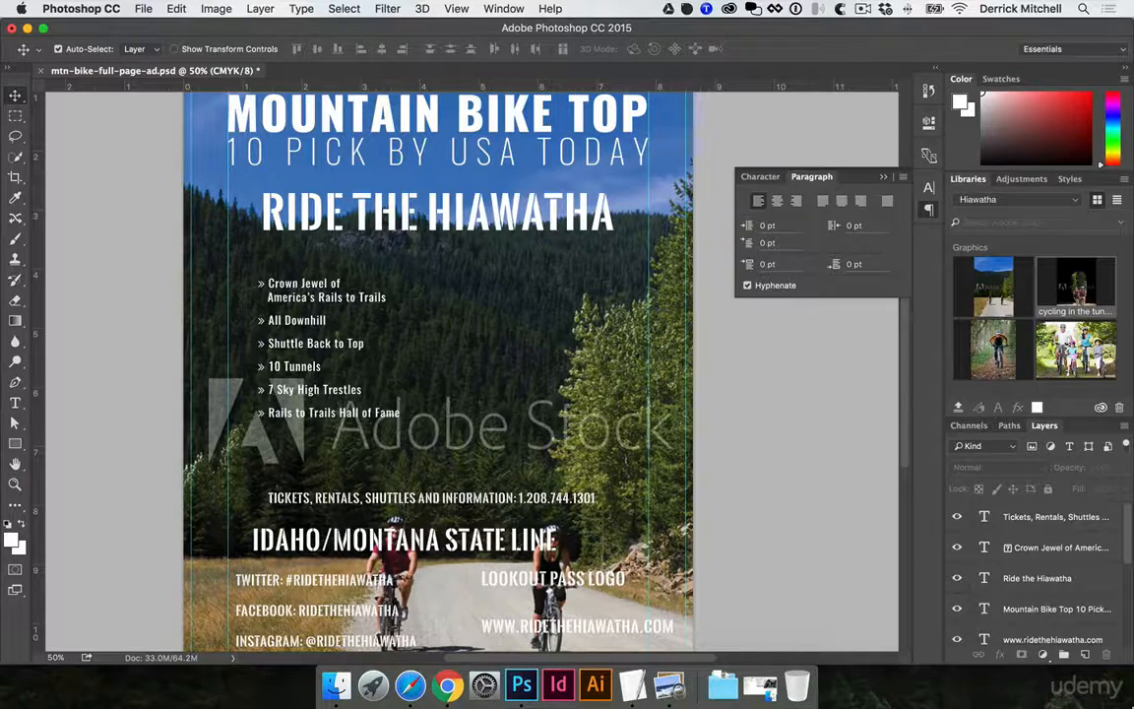
Select the mountain biking background photo and check its full extents with Free Transform, leaving its size and position as they are
{"action": "key", "text": "super+minus"}
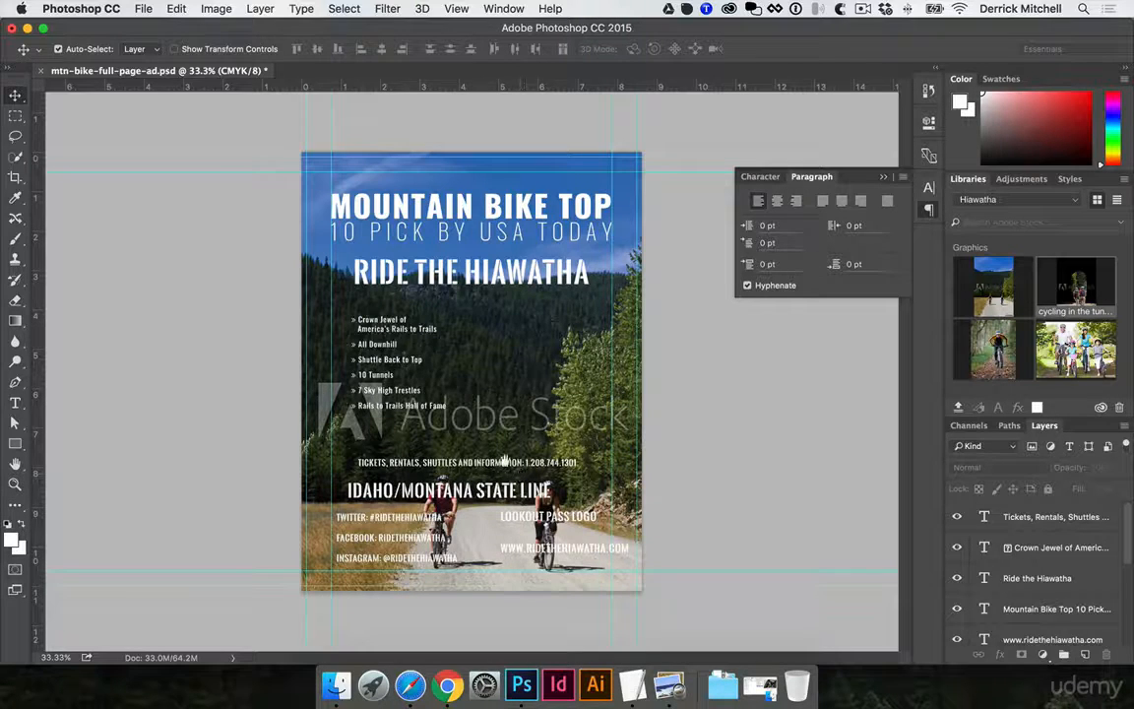
{"action": "left_click", "coordinate": [488, 326]}
{"action": "key", "text": "super+t"}
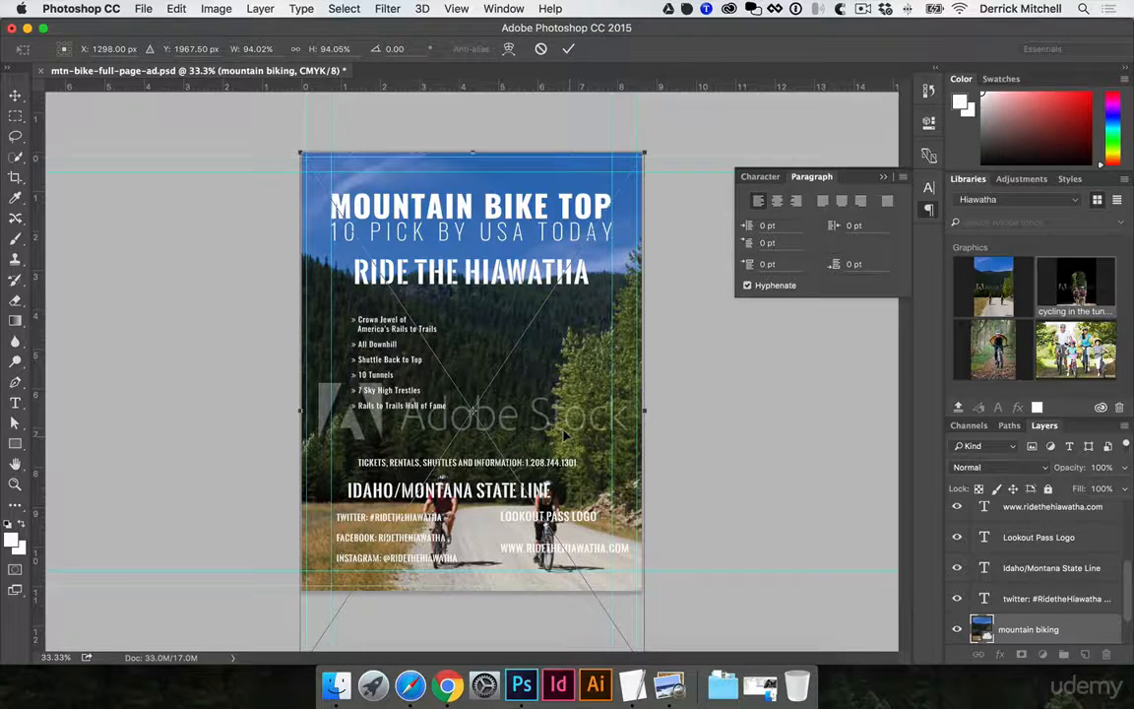
{"action": "key", "text": "Return"}
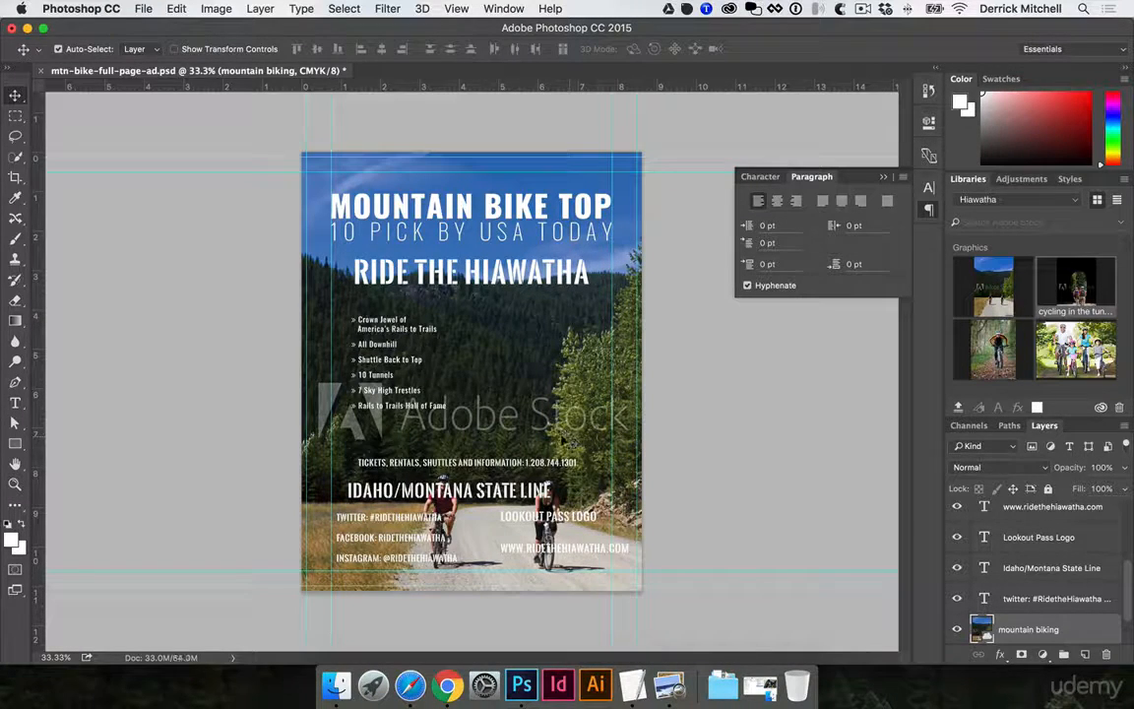
Cycle through the screen modes and settle on Full Screen Mode with Menu Bar
{"action": "key", "text": "f"}
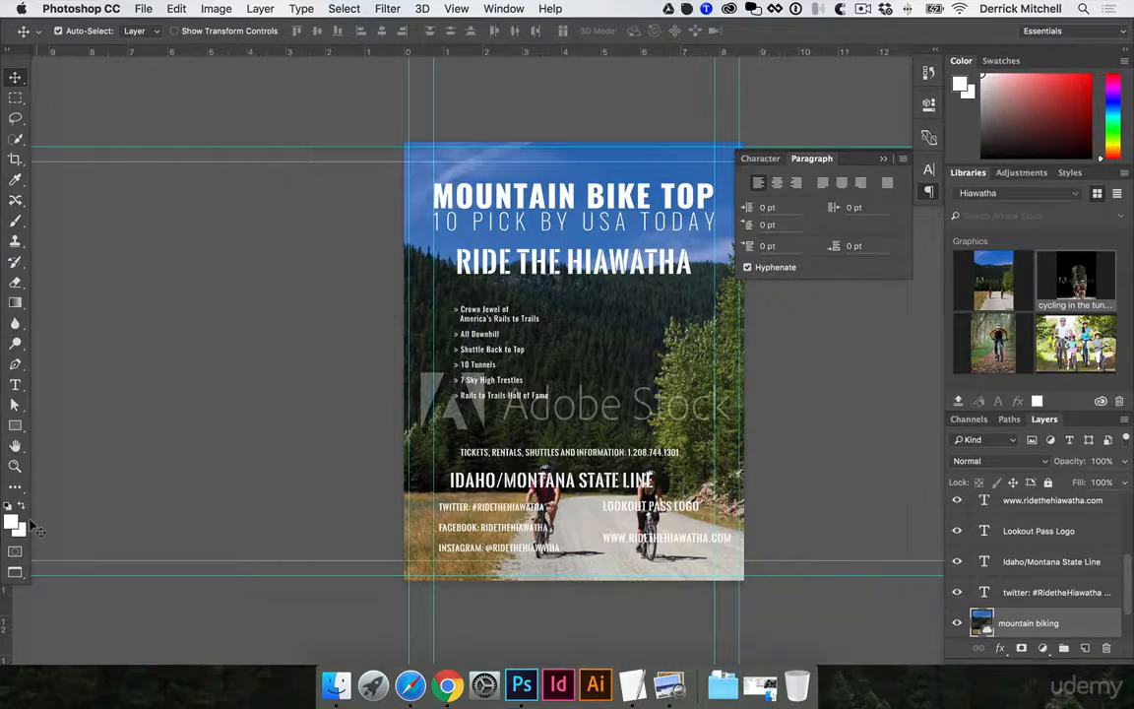
{"action": "key", "text": "f"}
{"action": "key", "text": "f"}
{"action": "key", "text": "f"}
{"action": "key", "text": "f"}
{"action": "key", "text": "f"}
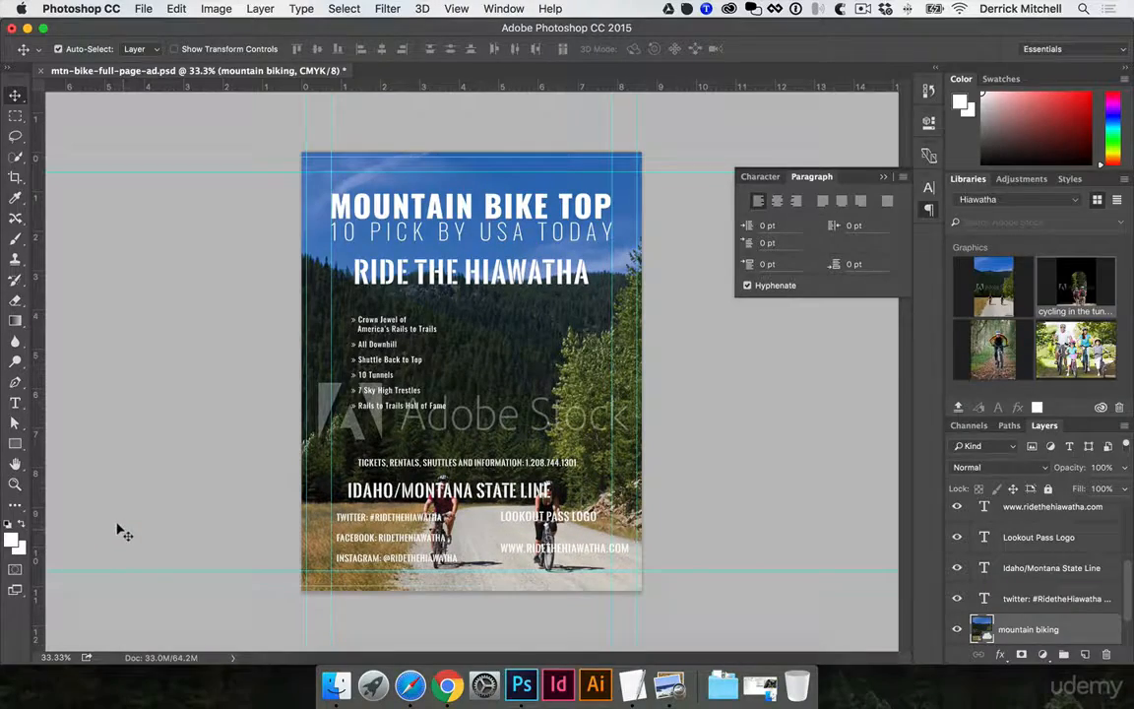
{"action": "key", "text": "f"}
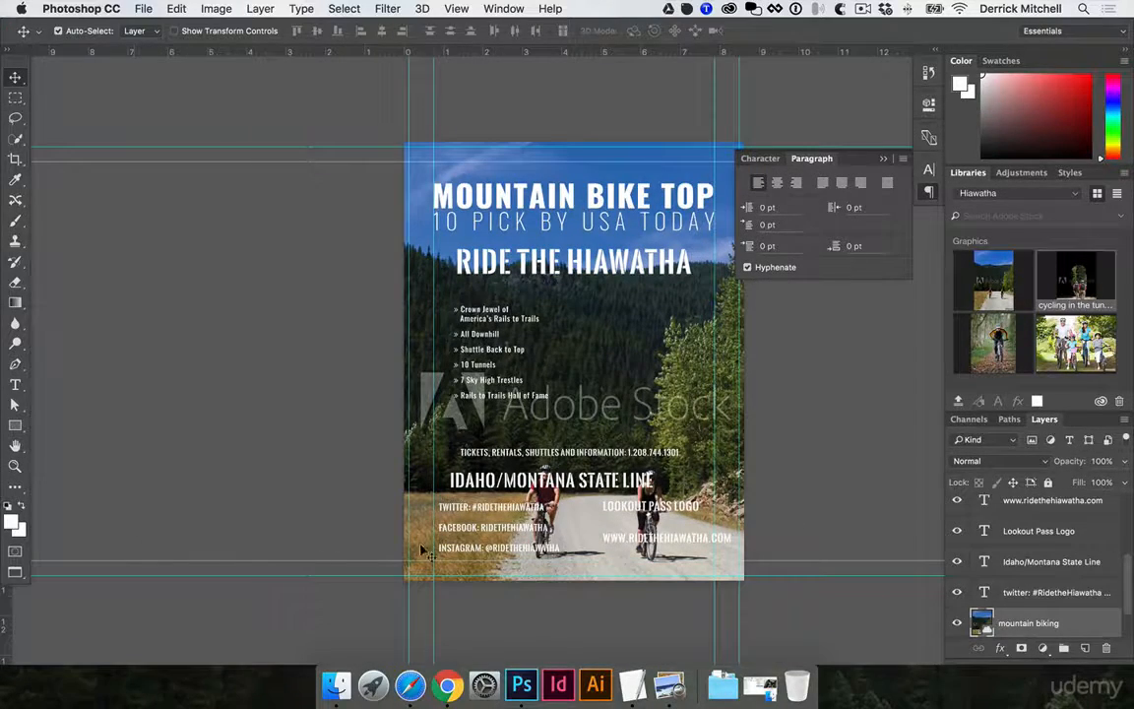
Move the mountain biking background photo straight up by about 0.99 in with Free Transform
{"action": "left_click_drag", "start_coordinate": [459, 569], "coordinate": [378, 463]}
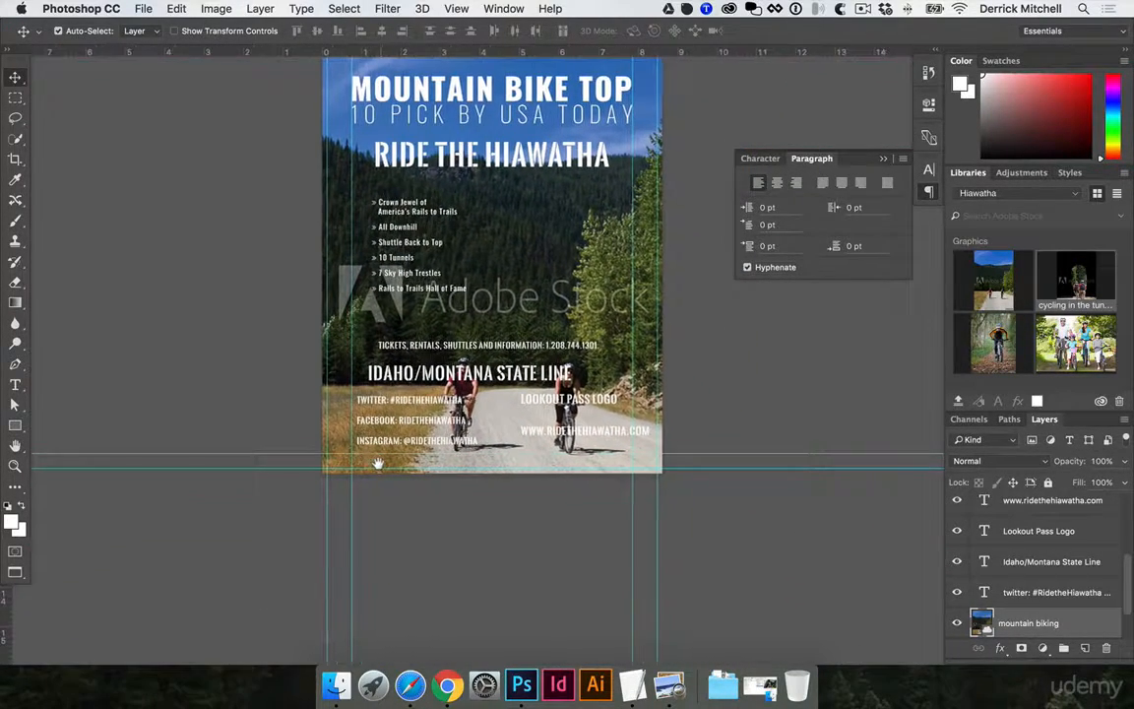
{"action": "key", "text": "super+t"}
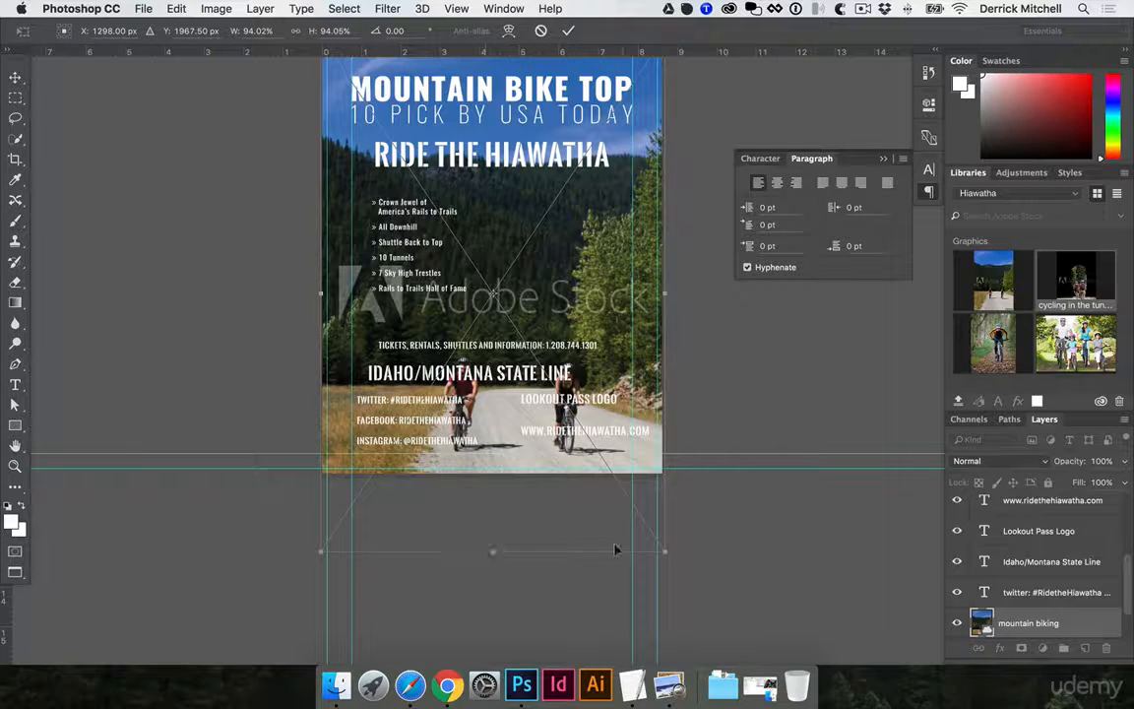
{"action": "scroll", "coordinate": [566, 524], "scroll_direction": "up", "scroll_amount": 3}
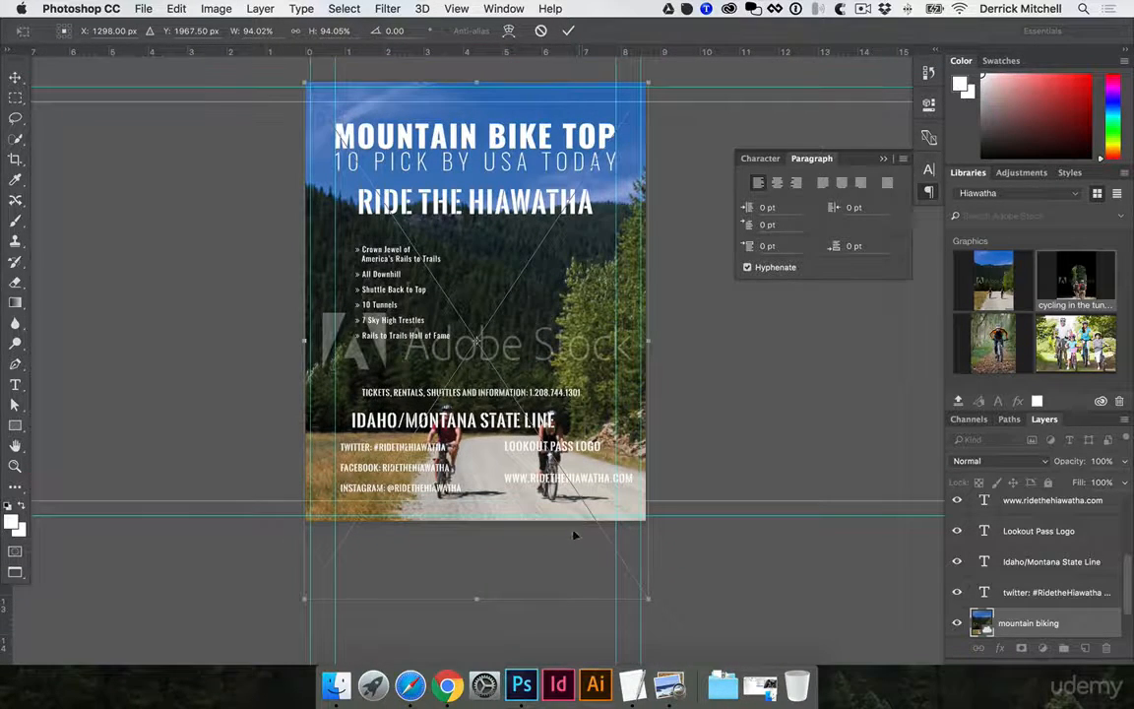
{"action": "left_click_drag", "start_coordinate": [569, 567], "coordinate": [574, 528]}
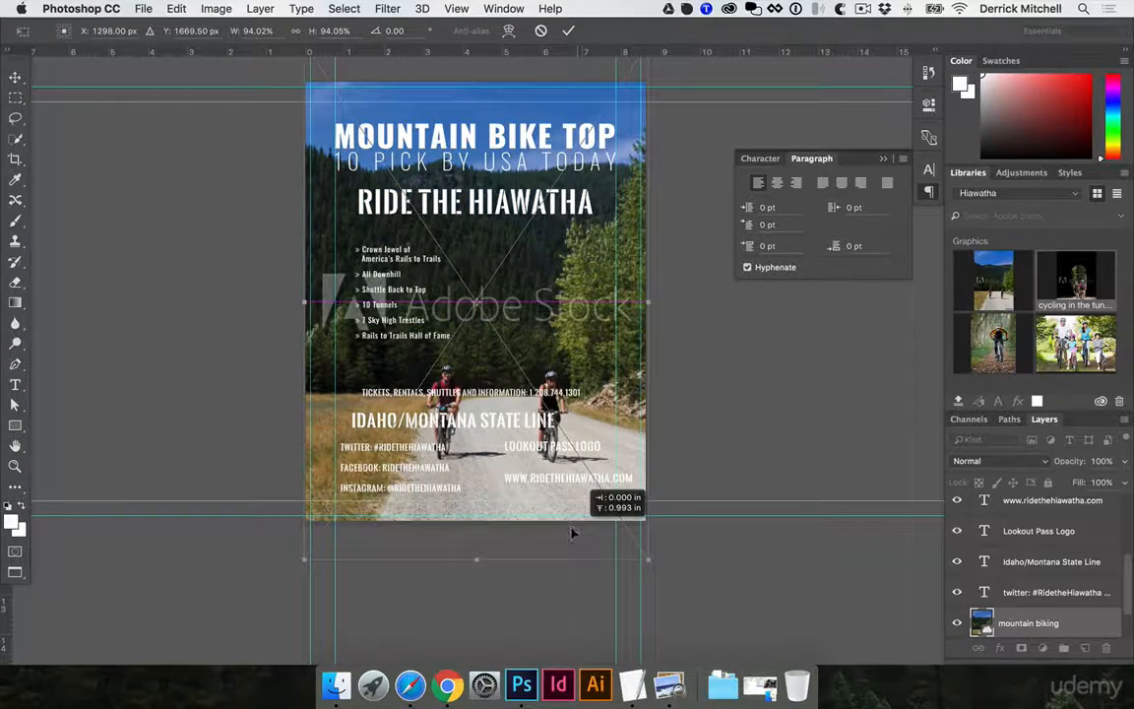
{"action": "left_click_drag", "start_coordinate": [574, 529], "coordinate": [572, 519]}
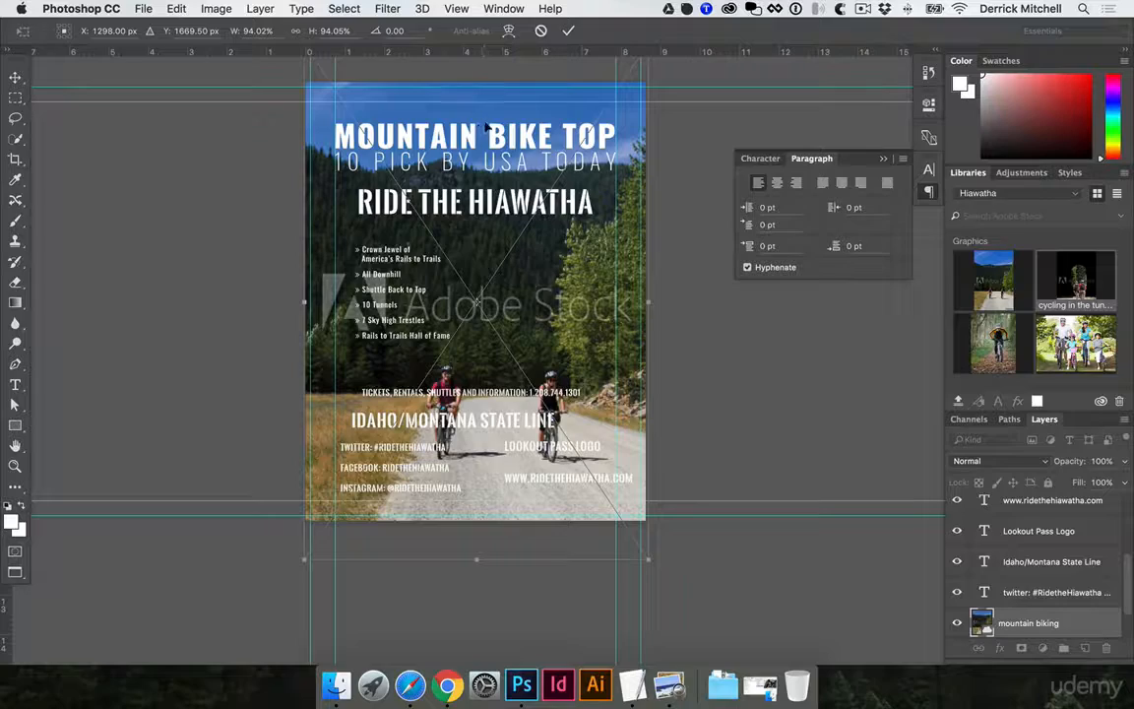
{"action": "key", "text": "Return"}
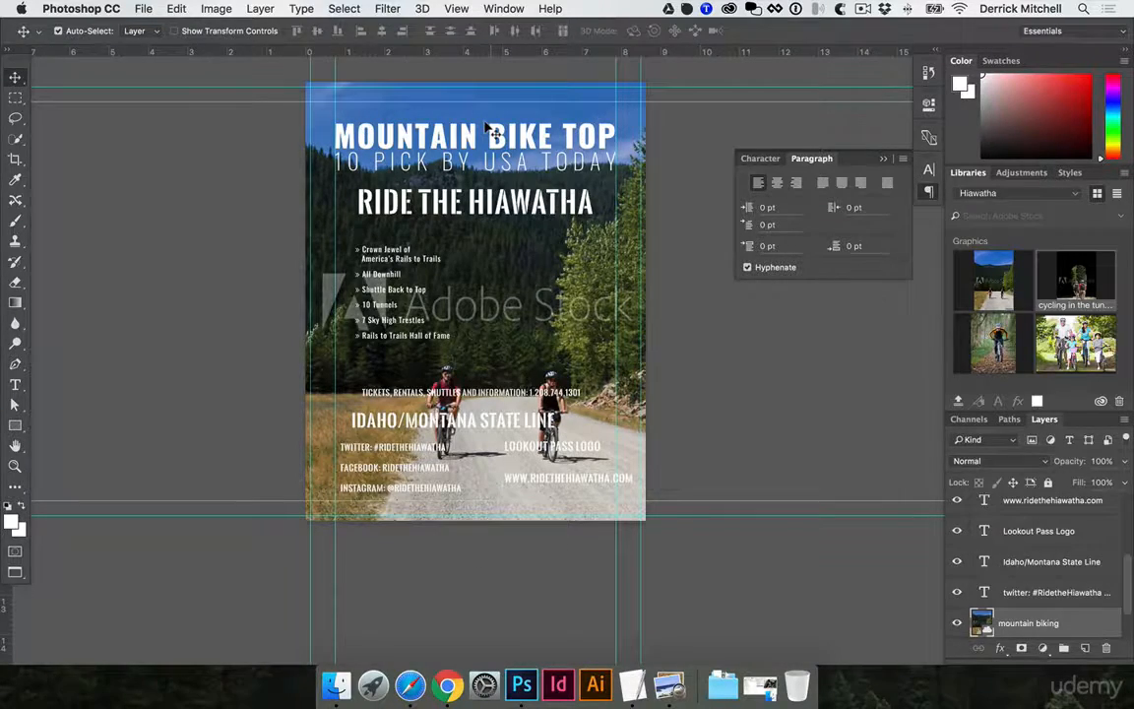
Move the Ride the Hiawatha title down to just below the bullet list and scale it down slightly
{"action": "left_click_drag", "start_coordinate": [496, 125], "coordinate": [502, 241]}
{"action": "key", "text": "super+plus"}
{"action": "key", "text": "super+plus"}
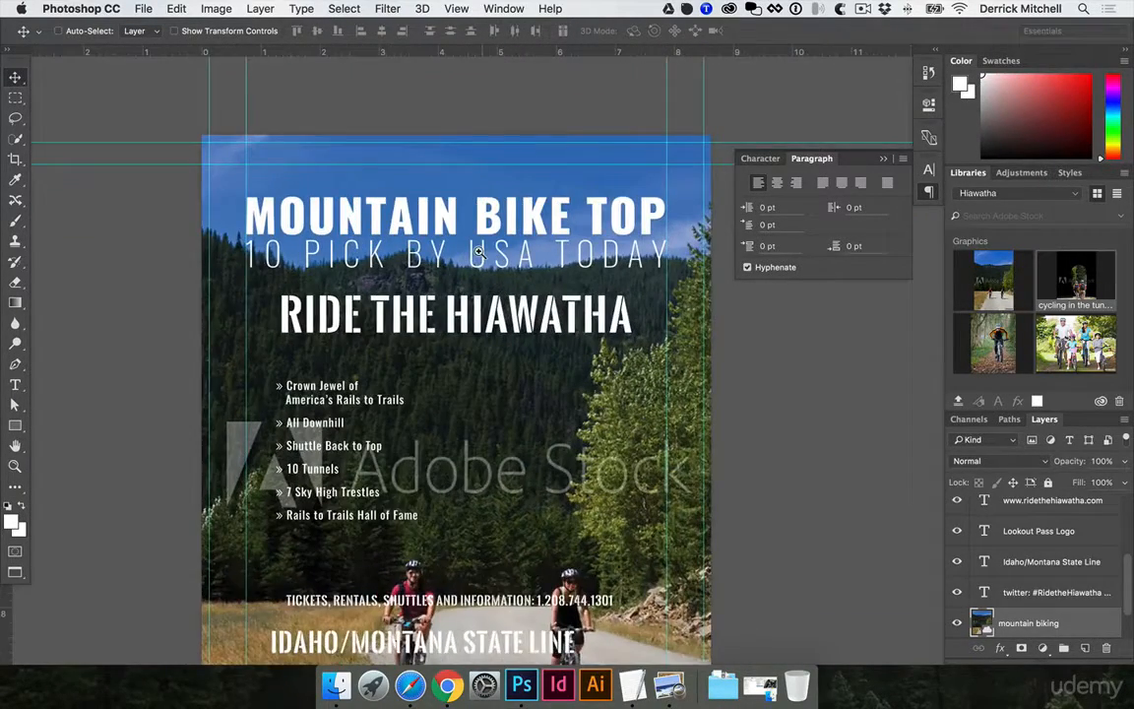
{"action": "scroll", "coordinate": [531, 234], "scroll_direction": "right", "scroll_amount": 3}
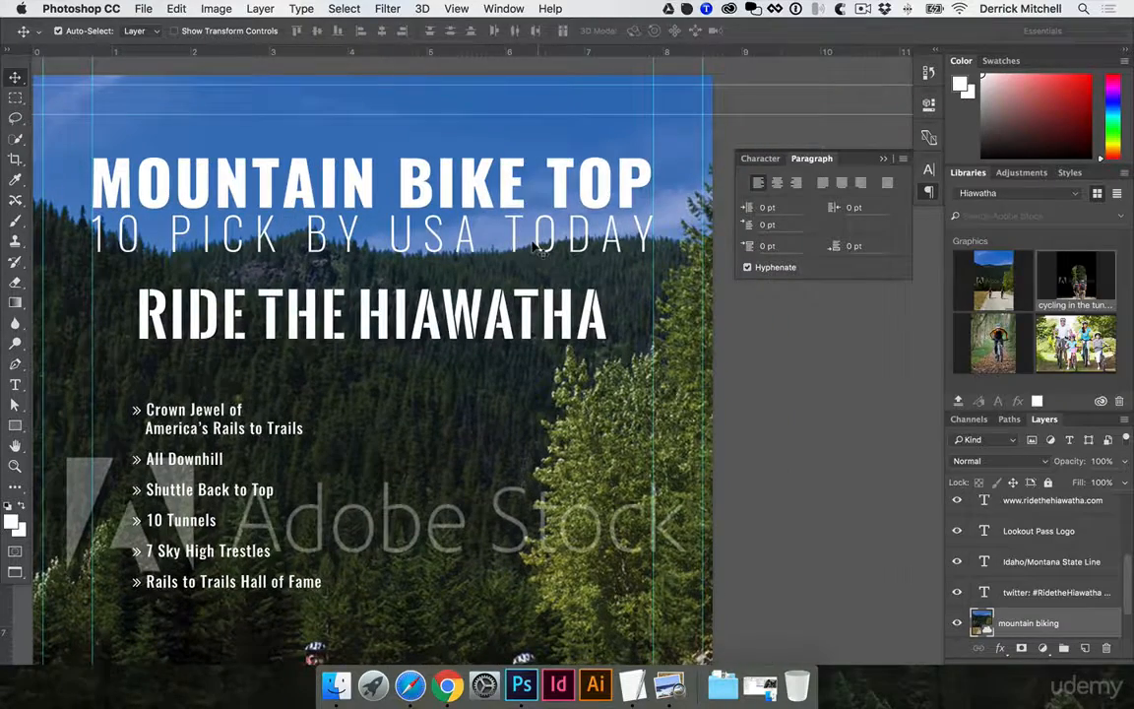
{"action": "scroll", "coordinate": [507, 283], "scroll_direction": "down", "scroll_amount": 2}
{"action": "scroll", "coordinate": [507, 284], "scroll_direction": "left", "scroll_amount": 2}
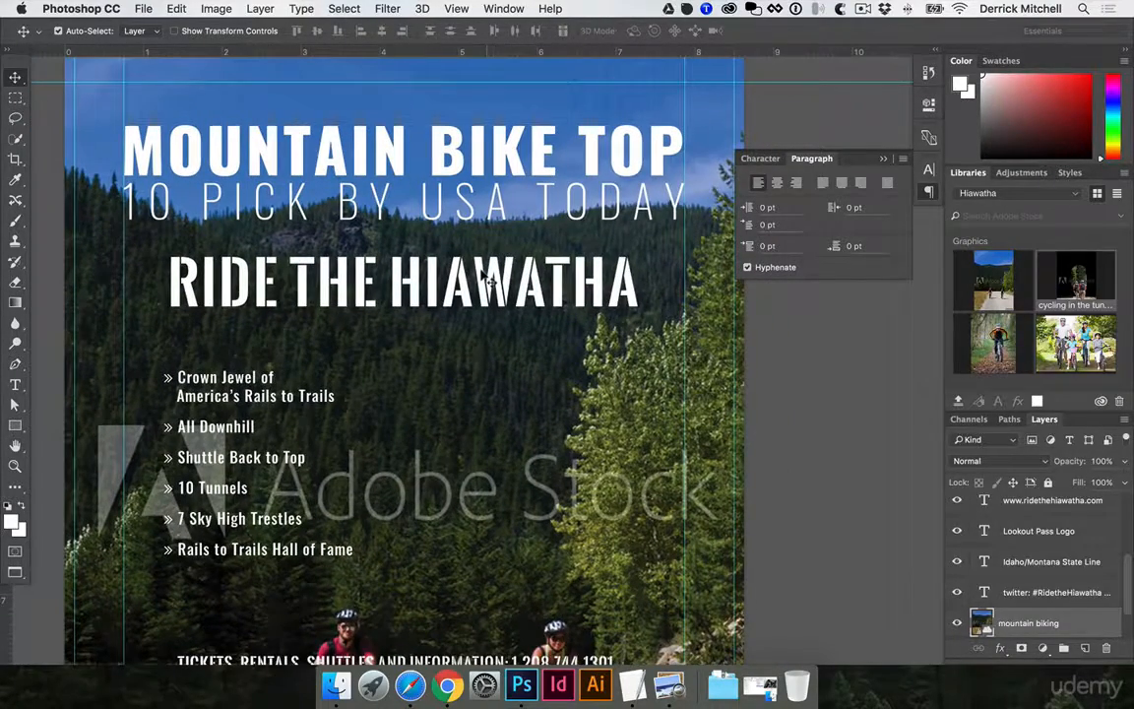
{"action": "left_click_drag", "start_coordinate": [490, 281], "coordinate": [493, 592]}
{"action": "key", "text": "super+t"}
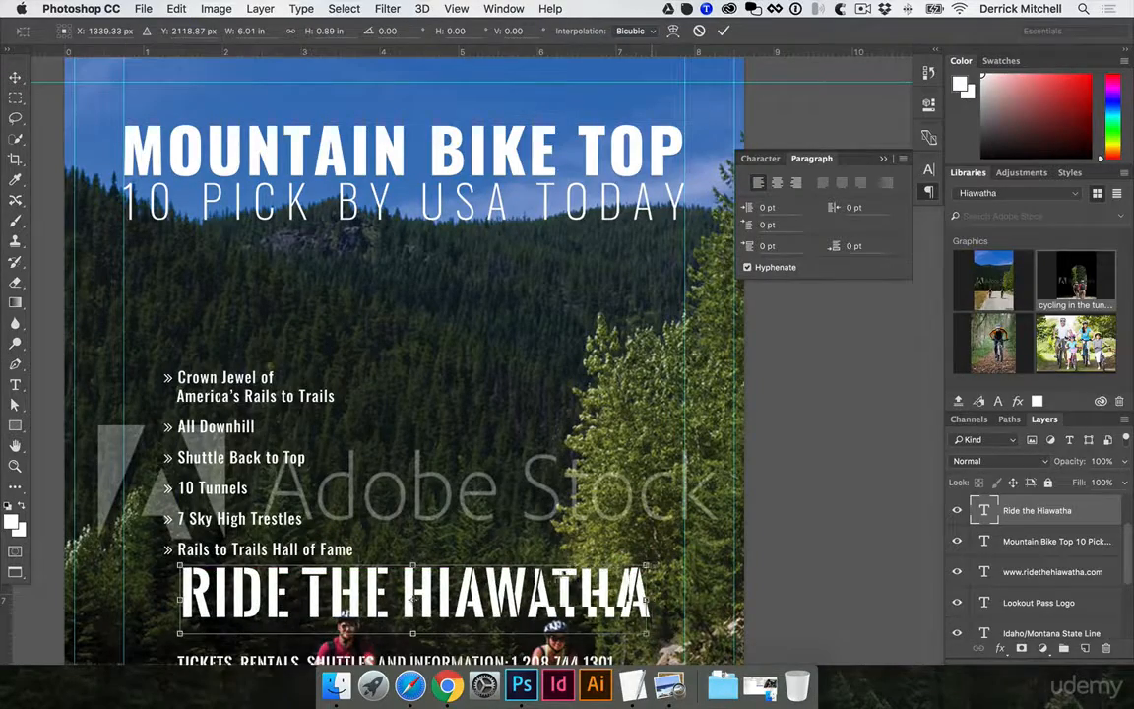
{"action": "left_click_drag", "start_coordinate": [646, 565], "coordinate": [604, 571]}
{"action": "key", "text": "Return"}
Shift the Mountain Bike Top 10 Pick headline slightly upward so its lower line just overlaps the mountain ridge
{"action": "left_click_drag", "start_coordinate": [325, 407], "coordinate": [378, 406]}
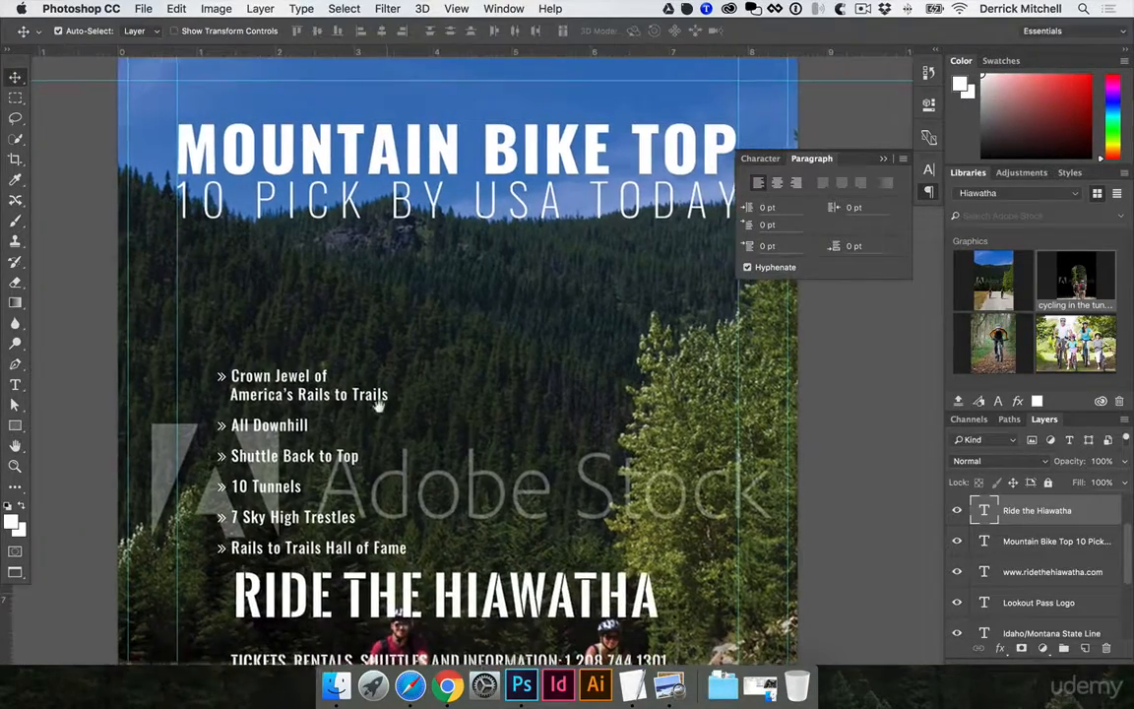
{"action": "left_click_drag", "start_coordinate": [472, 286], "coordinate": [401, 331]}
{"action": "left_click", "coordinate": [448, 245]}
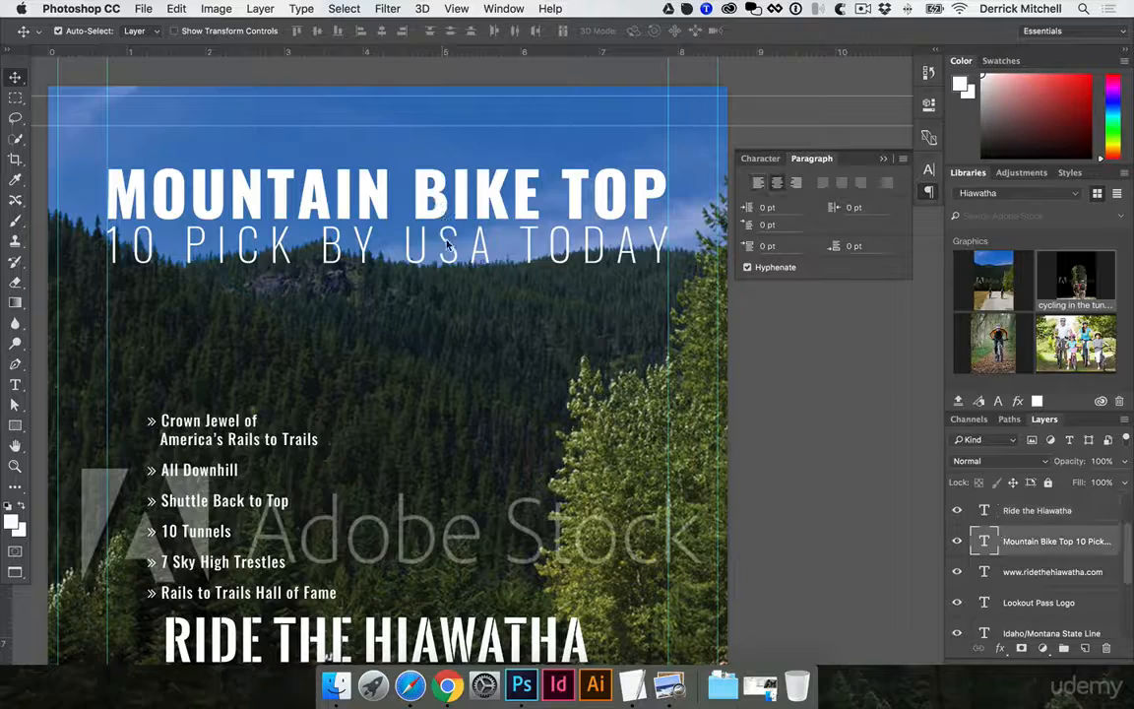
{"action": "left_click_drag", "start_coordinate": [443, 244], "coordinate": [443, 235]}
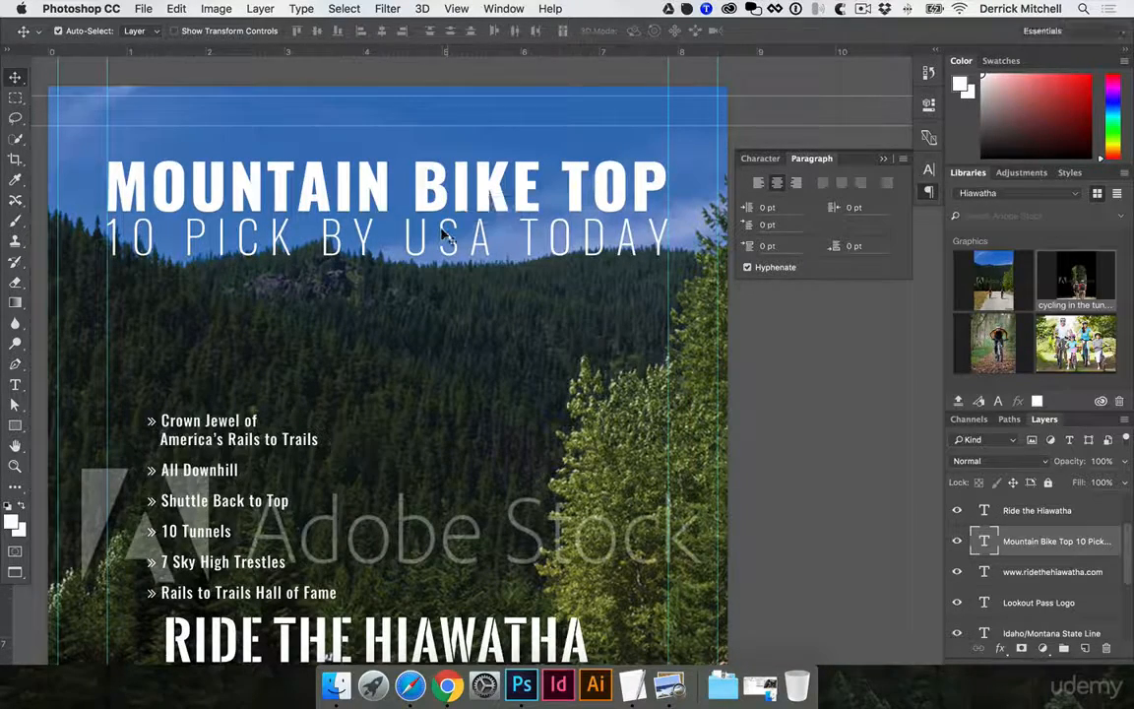
Raise the black point of Blend If's Underlying Layer on the Mountain Bike Top 10 headline so the dark trees cover its lower line
{"action": "left_click", "coordinate": [455, 300]}
{"action": "left_click", "coordinate": [445, 243]}
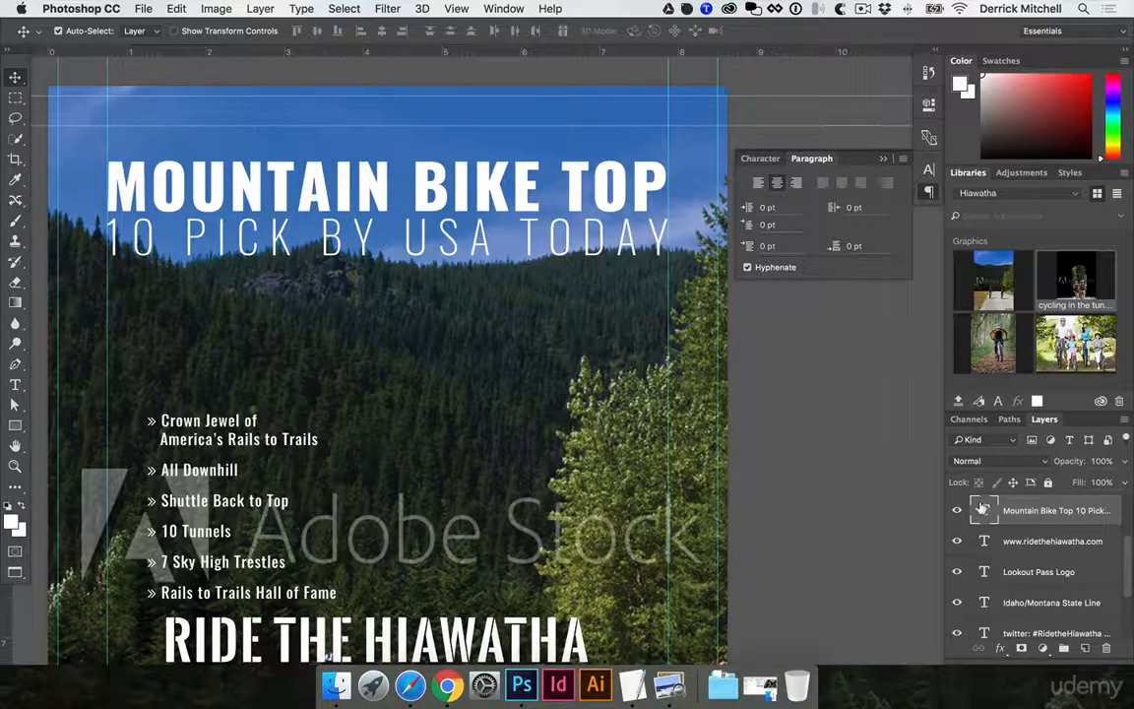
{"action": "double_click", "coordinate": [1039, 501]}
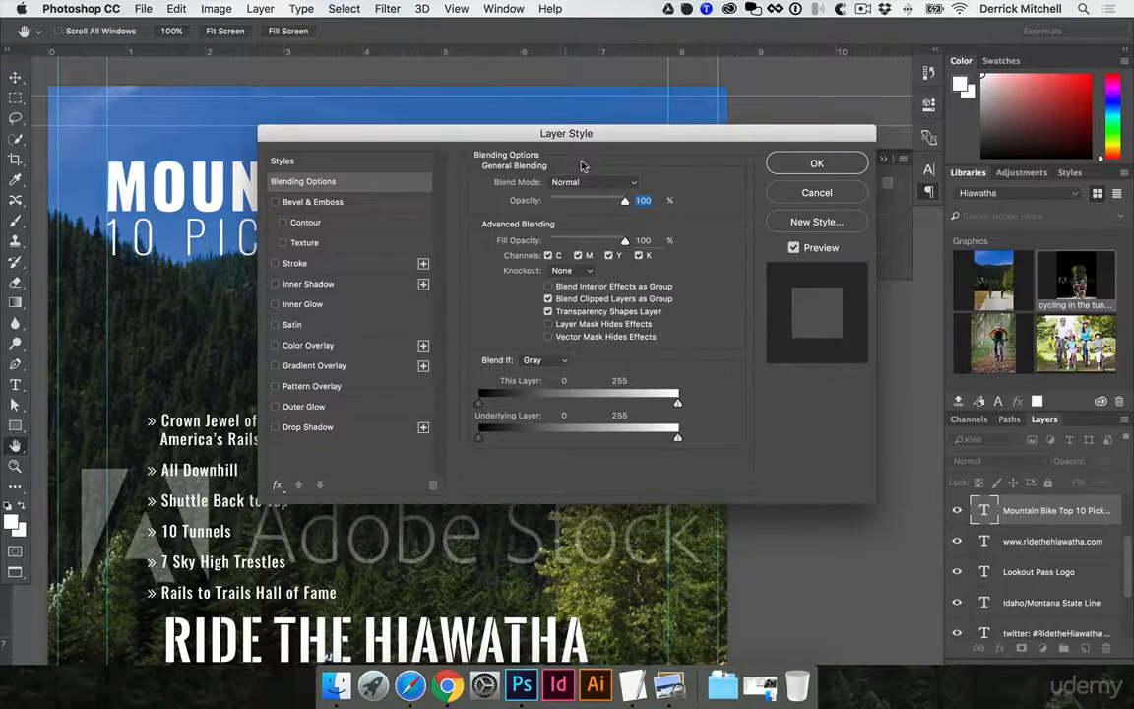
{"action": "left_click_drag", "start_coordinate": [554, 138], "coordinate": [909, 157]}
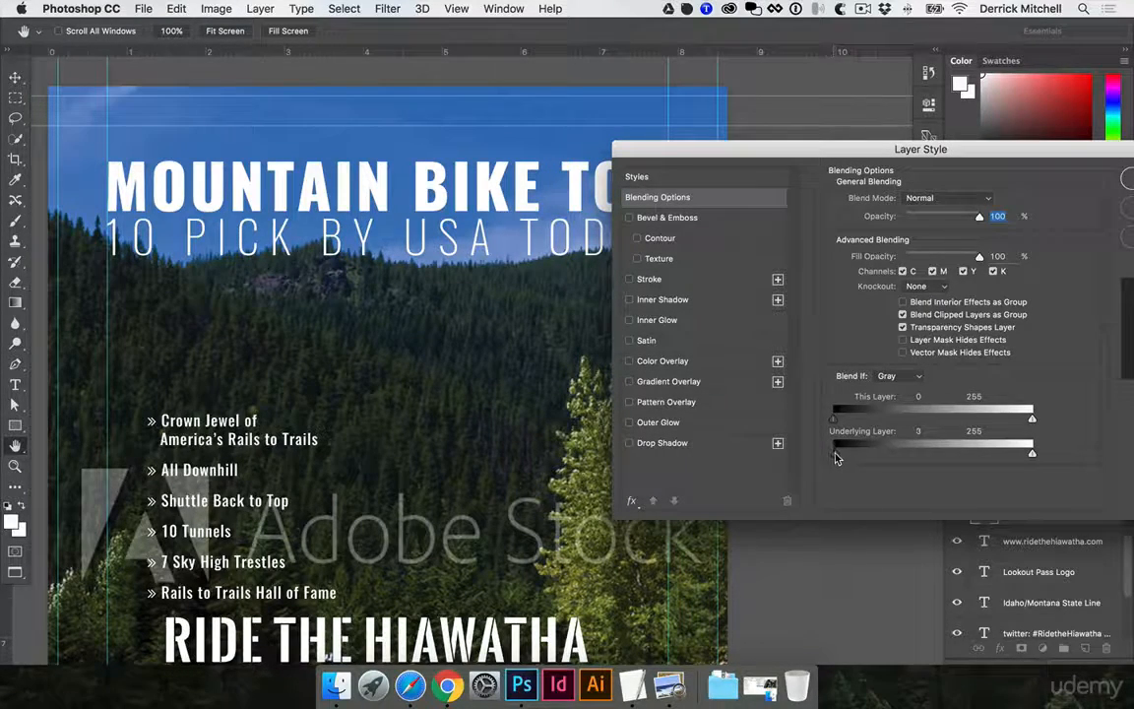
{"action": "left_click_drag", "start_coordinate": [842, 456], "coordinate": [895, 457]}
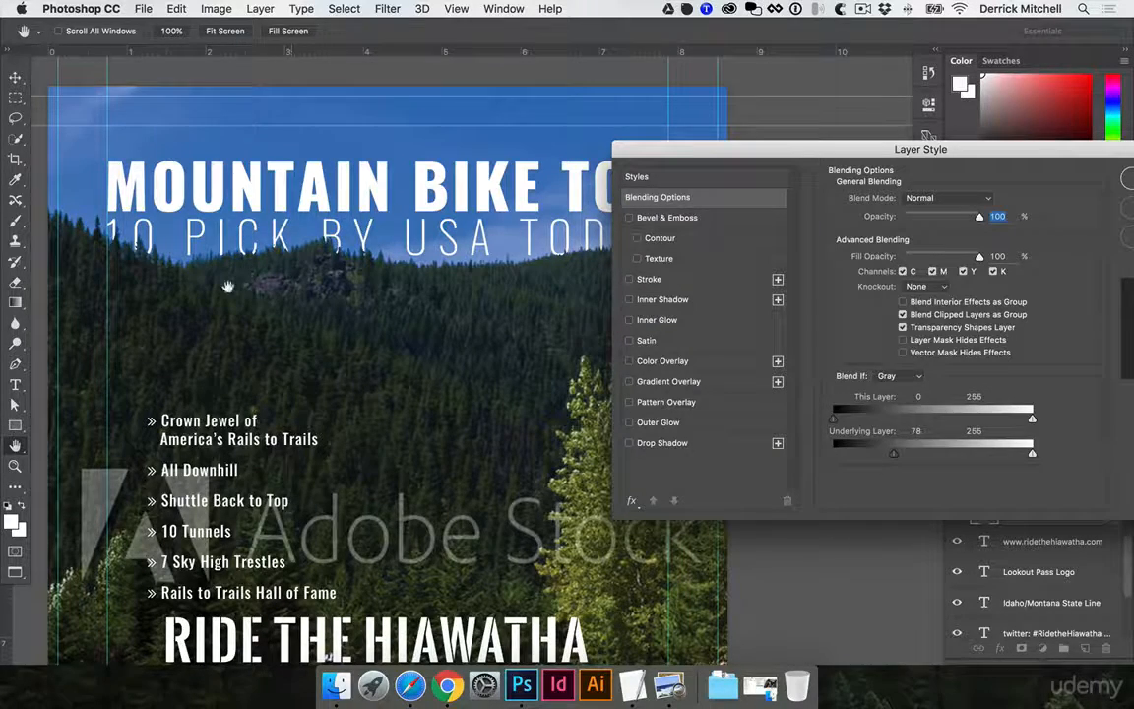
{"action": "left_click_drag", "start_coordinate": [674, 139], "coordinate": [752, 65]}
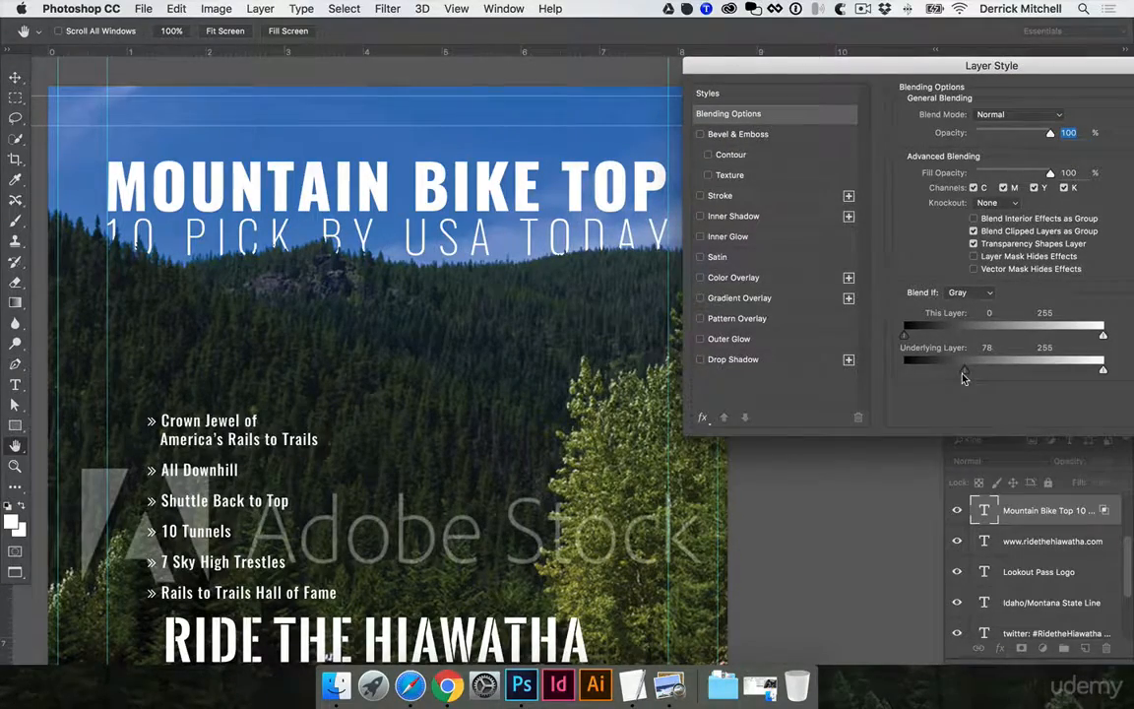
{"action": "left_click_drag", "start_coordinate": [962, 374], "coordinate": [936, 375]}
{"action": "left_click_drag", "start_coordinate": [1051, 79], "coordinate": [844, 165]}
{"action": "left_click", "coordinate": [1065, 168]}
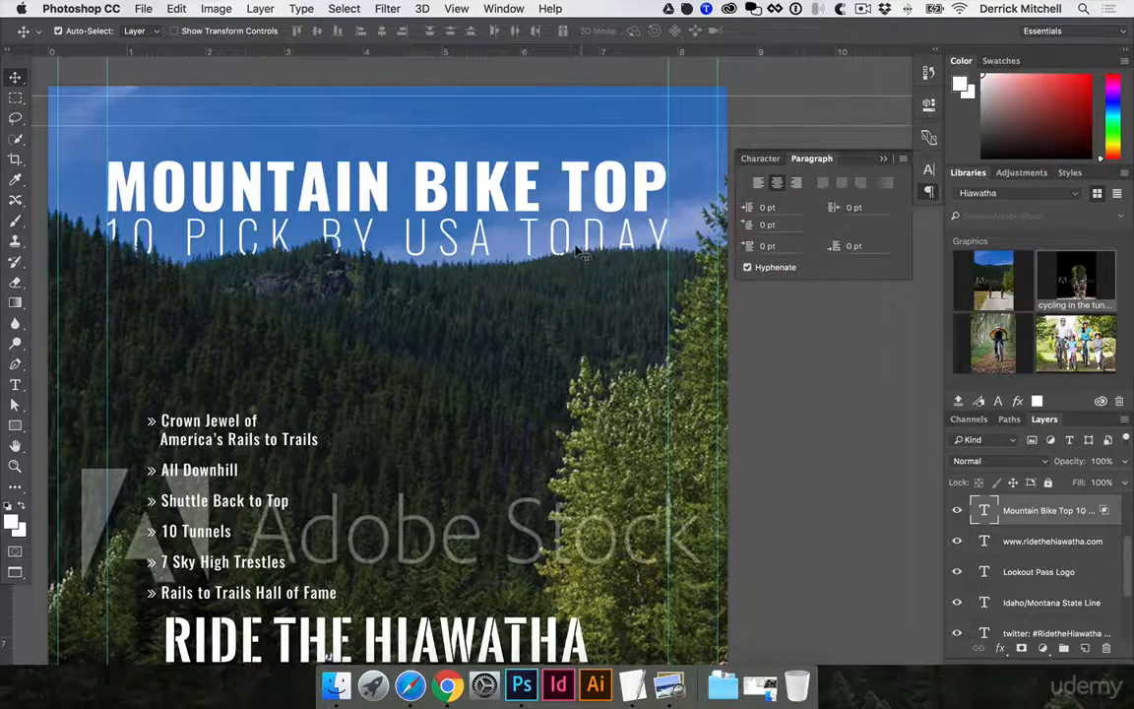
Nudge the Mountain Bike Top 10 headline up a few pixels so less of its lower line is hidden by the ridge
{"action": "key", "text": "Up"}
{"action": "key", "text": "Up"}
{"action": "key", "text": "Up"}
{"action": "key", "text": "Up"}
{"action": "key", "text": "Up"}
{"action": "key", "text": "Up"}
{"action": "key", "text": "Up"}
{"action": "key", "text": "Up"}
{"action": "key", "text": "Up"}
{"action": "key", "text": "Up"}
{"action": "key", "text": "Up"}
{"action": "key", "text": "Up"}
{"action": "key", "text": "Up"}
{"action": "key", "text": "Up"}
{"action": "key", "text": "Up"}
{"action": "key", "text": "Up"}
{"action": "key", "text": "Up"}
{"action": "key", "text": "Up"}
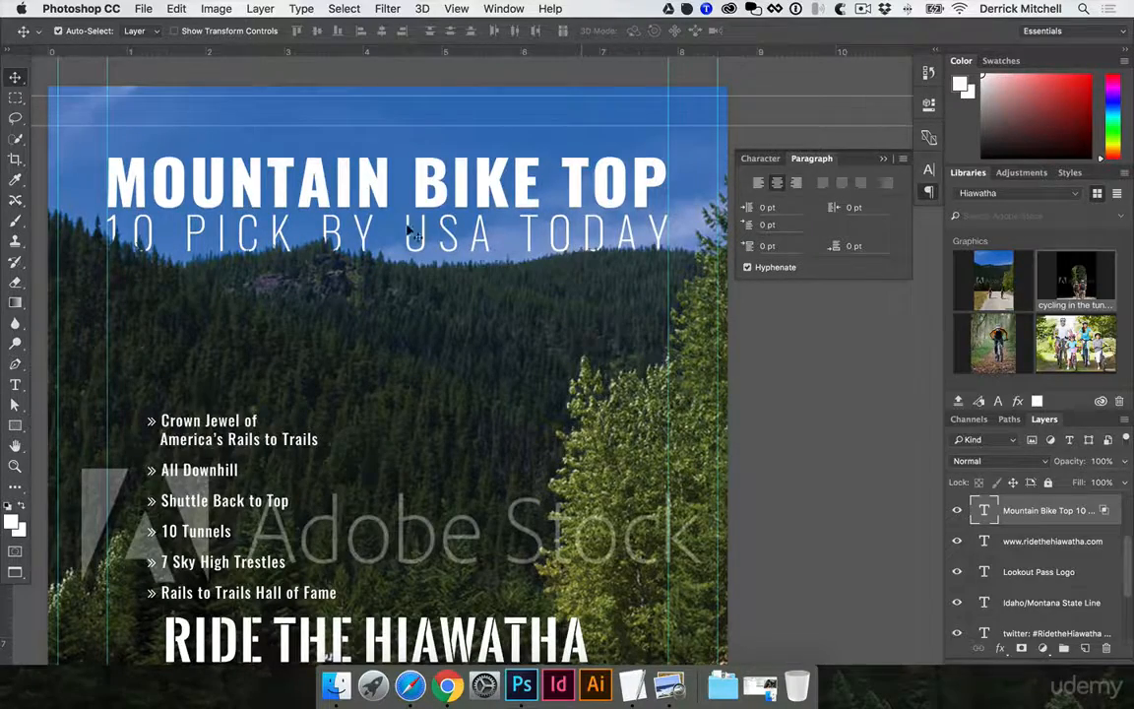
Add a layer mask to the Ride the Hiawatha title where it overlaps the cyclists' helmets
{"action": "scroll", "coordinate": [402, 302], "scroll_direction": "down", "scroll_amount": 5}
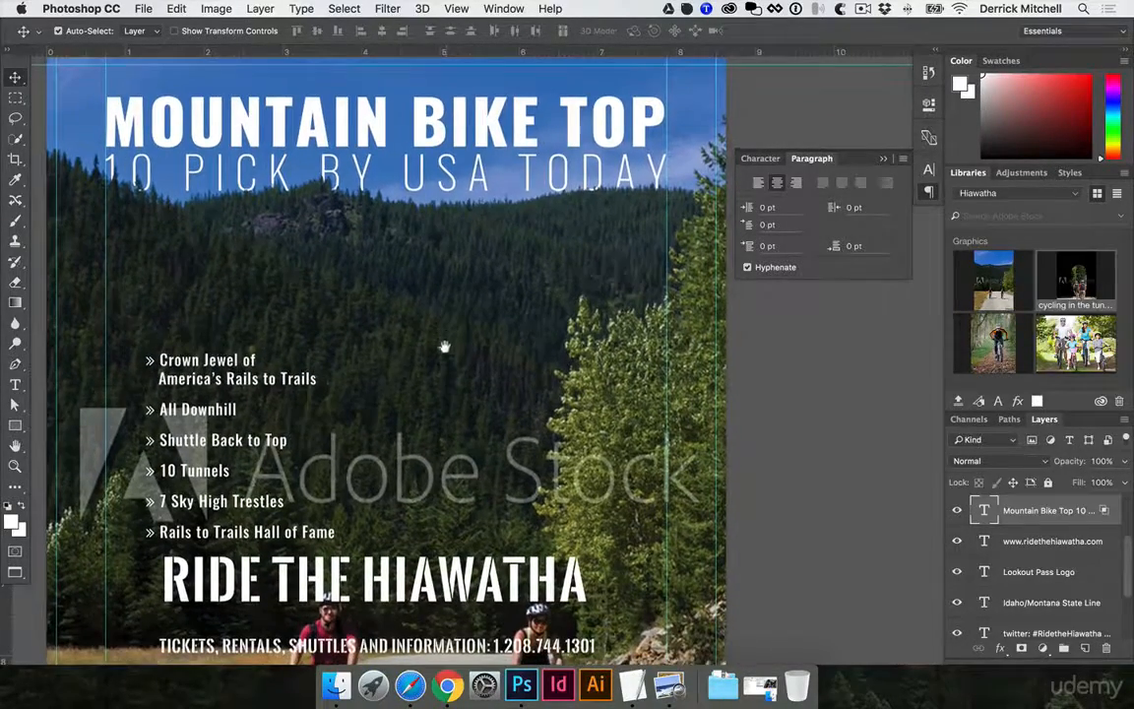
{"action": "scroll", "coordinate": [450, 283], "scroll_direction": "down", "scroll_amount": 5}
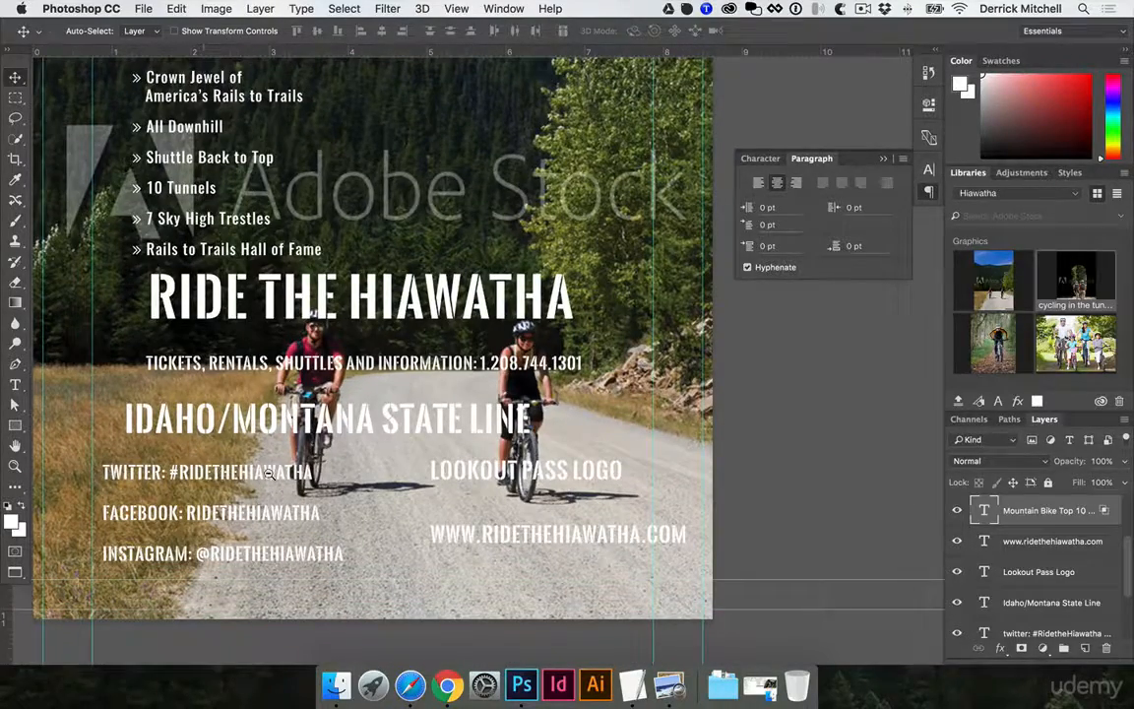
{"action": "left_click_drag", "start_coordinate": [286, 279], "coordinate": [418, 329]}
{"action": "key", "text": "super+plus"}
{"action": "key", "text": "super+plus"}
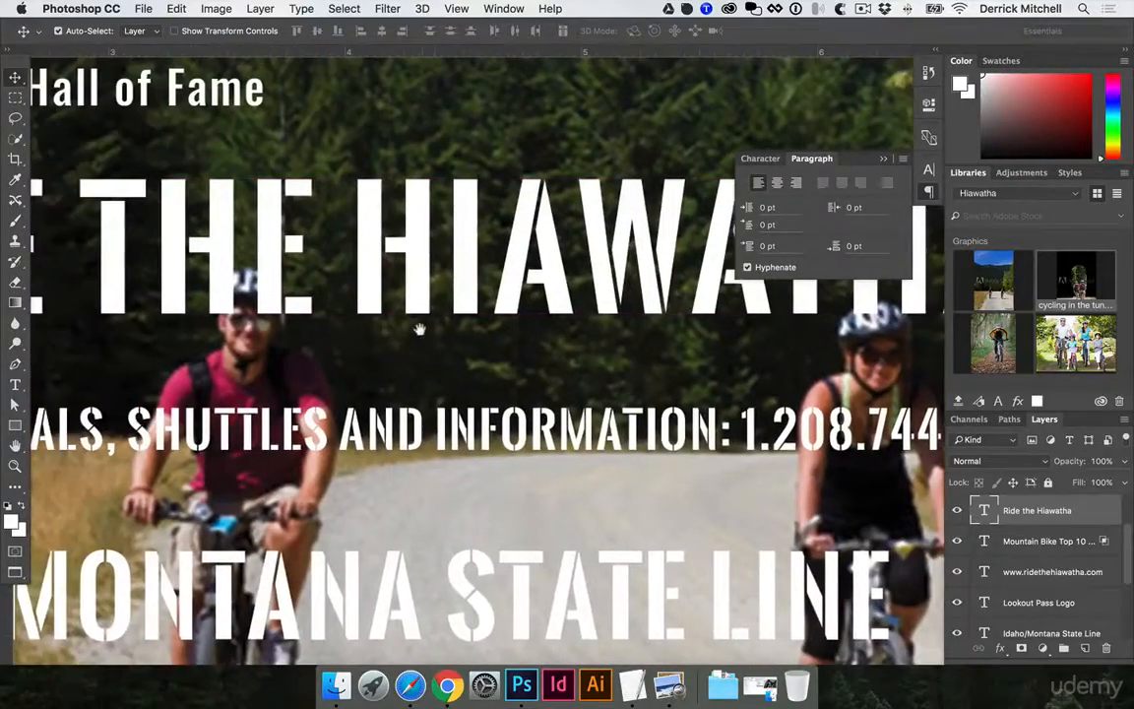
{"action": "left_click", "coordinate": [1021, 648]}
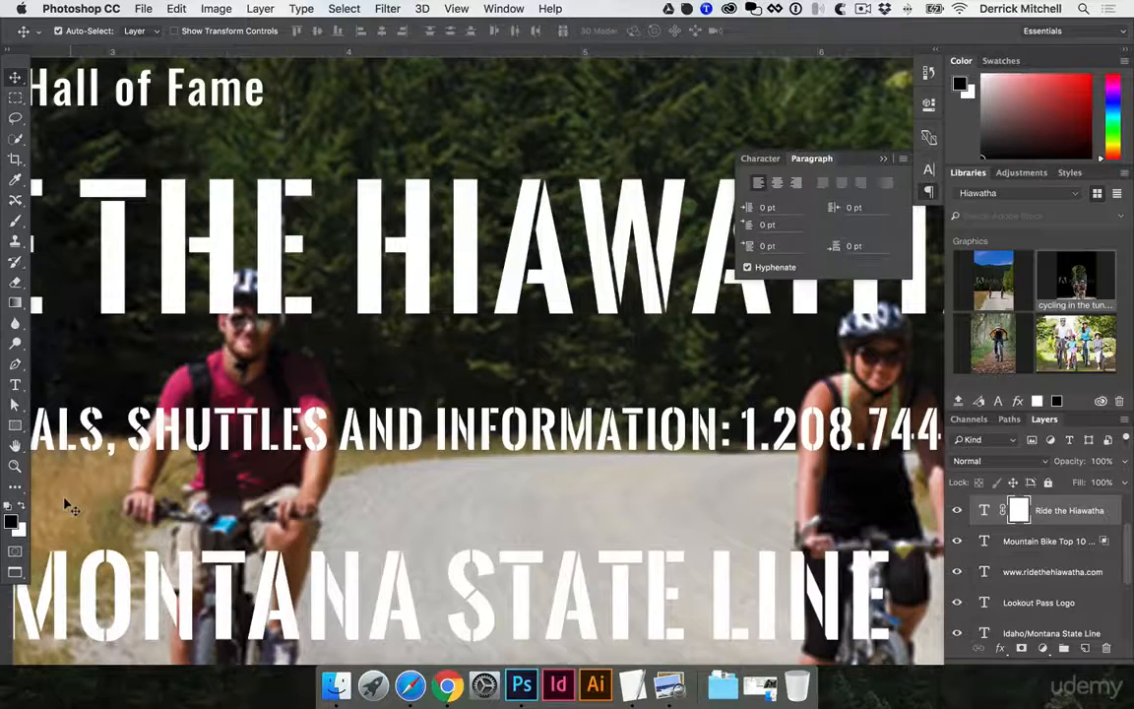
Paint black on the title's mask with a small brush, reduced to size 30, to reveal the male cyclist's helmet in front of the letters
{"action": "key", "text": "b"}
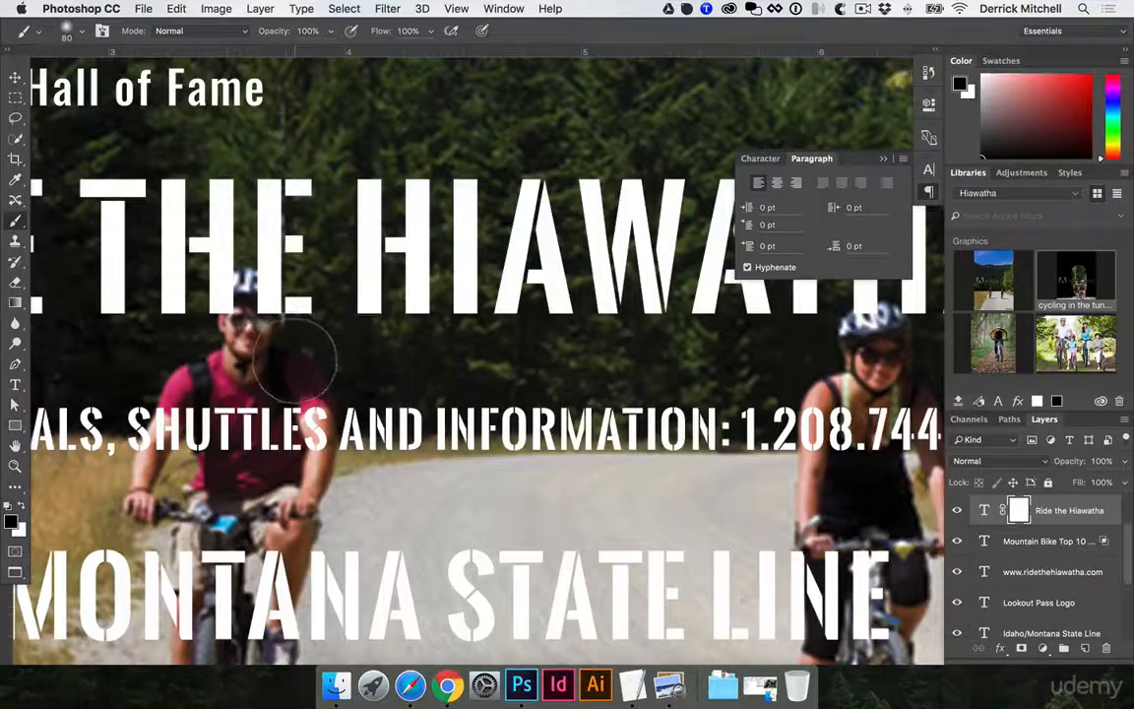
{"action": "key", "text": "bracketleft"}
{"action": "key", "text": "bracketleft"}
{"action": "key", "text": "bracketleft"}
{"action": "key", "text": "bracketleft"}
{"action": "key", "text": "bracketleft"}
{"action": "key", "text": "bracketleft"}
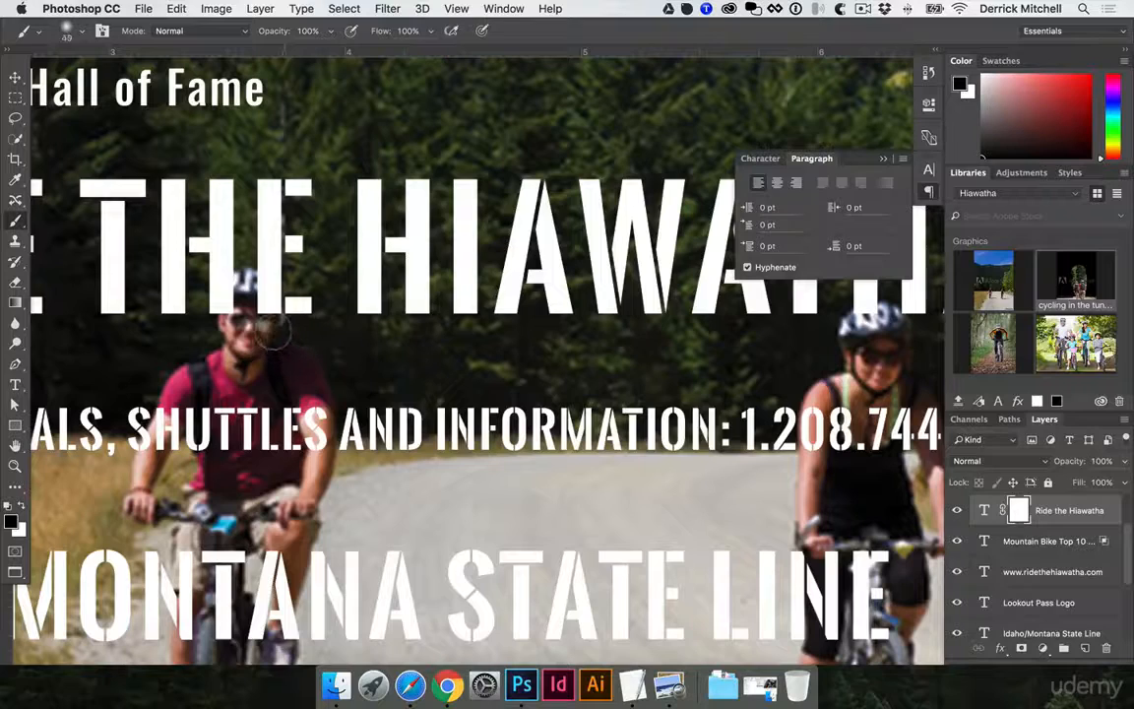
{"action": "key", "text": "bracketleft"}
{"action": "mouse_move", "coordinate": [268, 323]}
{"action": "left_mouse_down"}
{"action": "mouse_move", "coordinate": [241, 283]}
{"action": "mouse_move", "coordinate": [278, 334]}
{"action": "mouse_move", "coordinate": [253, 284]}
{"action": "mouse_move", "coordinate": [271, 309]}
{"action": "mouse_move", "coordinate": [262, 317]}
{"action": "mouse_move", "coordinate": [201, 286]}
{"action": "mouse_move", "coordinate": [226, 266]}
{"action": "mouse_move", "coordinate": [194, 295]}
{"action": "mouse_move", "coordinate": [231, 280]}
{"action": "left_mouse_up"}
{"action": "key", "text": "bracketleft"}
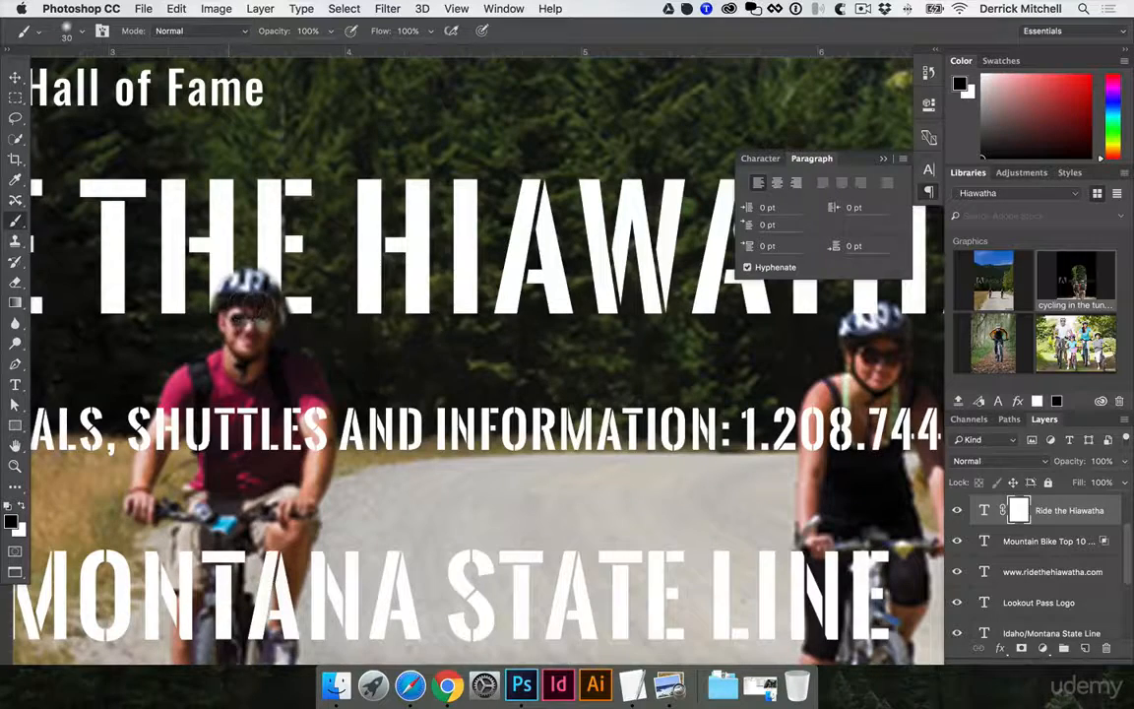
Toggle the Ride the Hiawatha title's layer mask off and back on to compare the helmet overlap
{"action": "scroll", "coordinate": [325, 334], "scroll_direction": "right", "scroll_amount": 5}
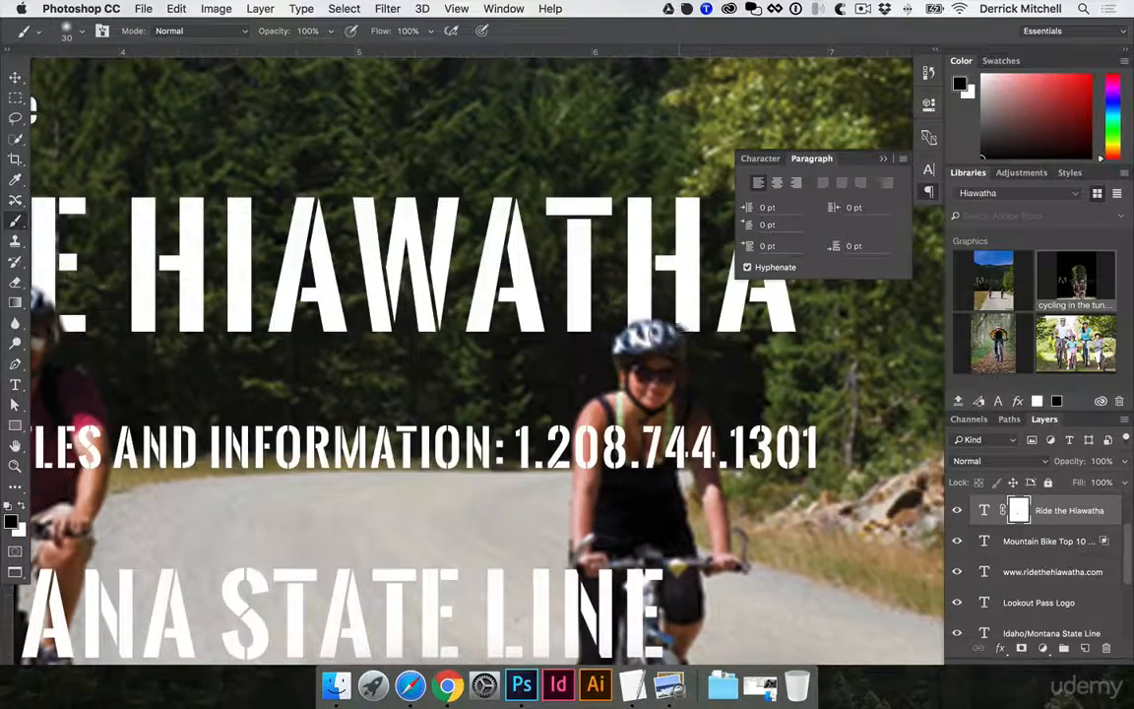
{"action": "left_click", "coordinate": [1018, 510], "text": "shift"}
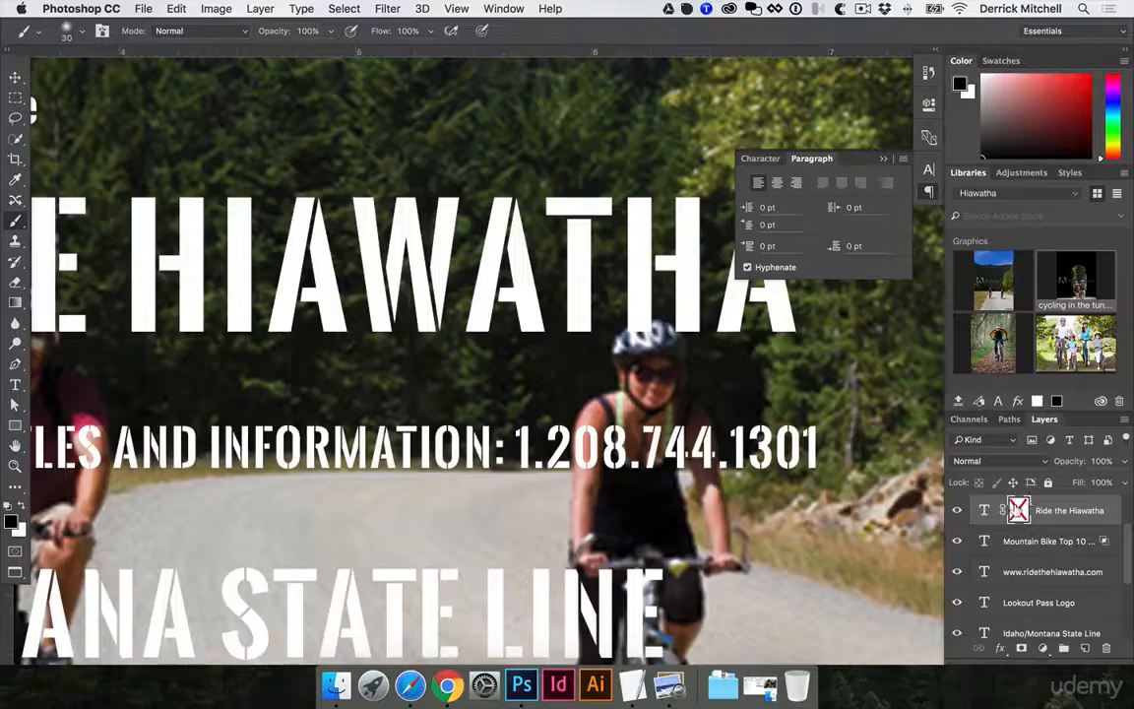
{"action": "left_click", "coordinate": [1017, 510], "text": "shift"}
{"action": "left_click", "coordinate": [304, 322], "text": "alt"}
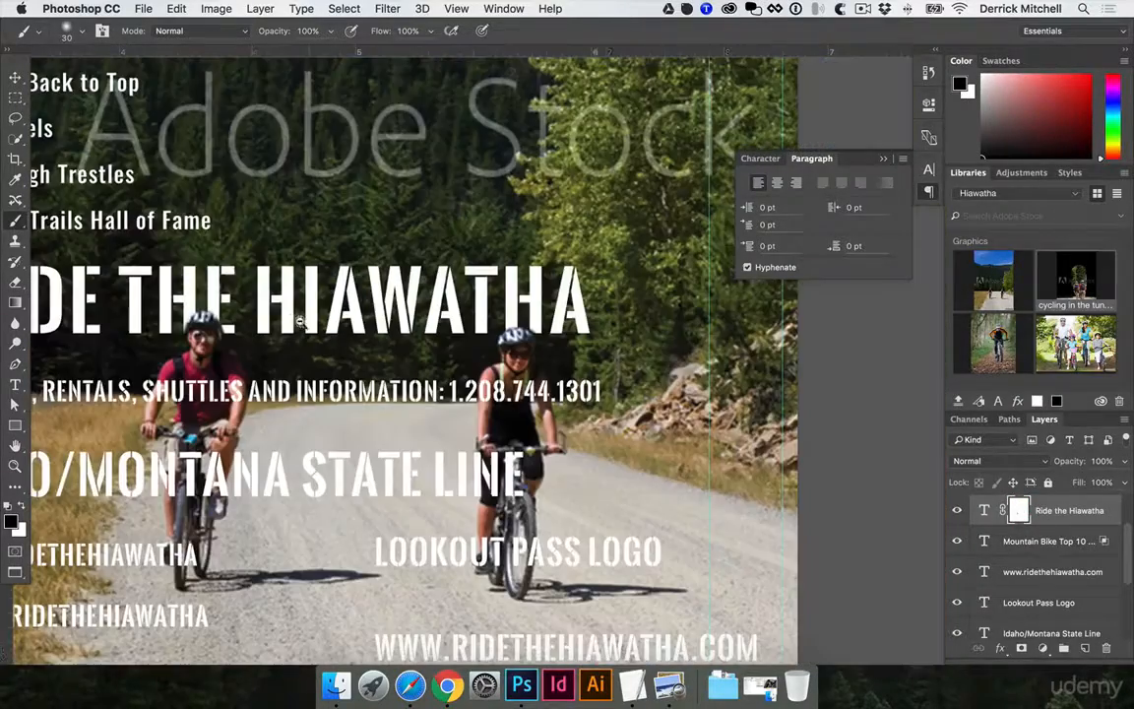
{"action": "left_click", "coordinate": [305, 322], "text": "alt"}
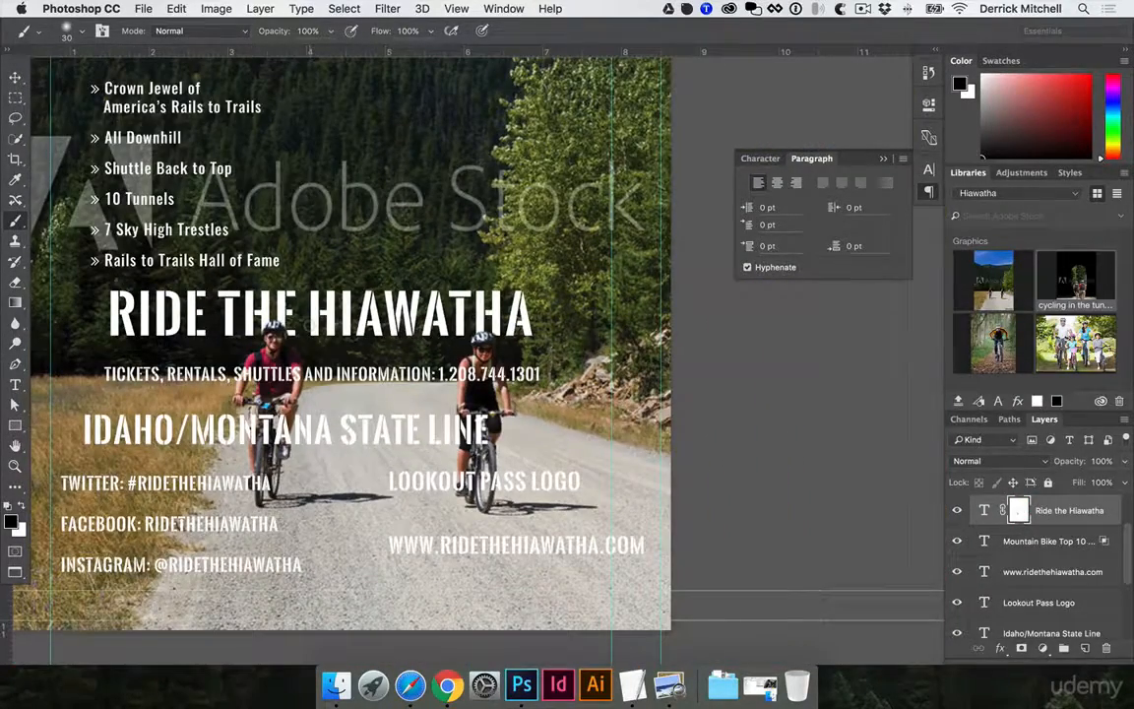
Move the bulleted feature list and the state line, tickets, social media, logo and web address texts down to the lower part of the ad
{"action": "mouse_move", "coordinate": [352, 218]}
{"action": "left_mouse_down"}
{"action": "mouse_move", "coordinate": [443, 344]}
{"action": "mouse_move", "coordinate": [520, 364]}
{"action": "mouse_move", "coordinate": [537, 345]}
{"action": "left_mouse_up"}
{"action": "key", "text": "v"}
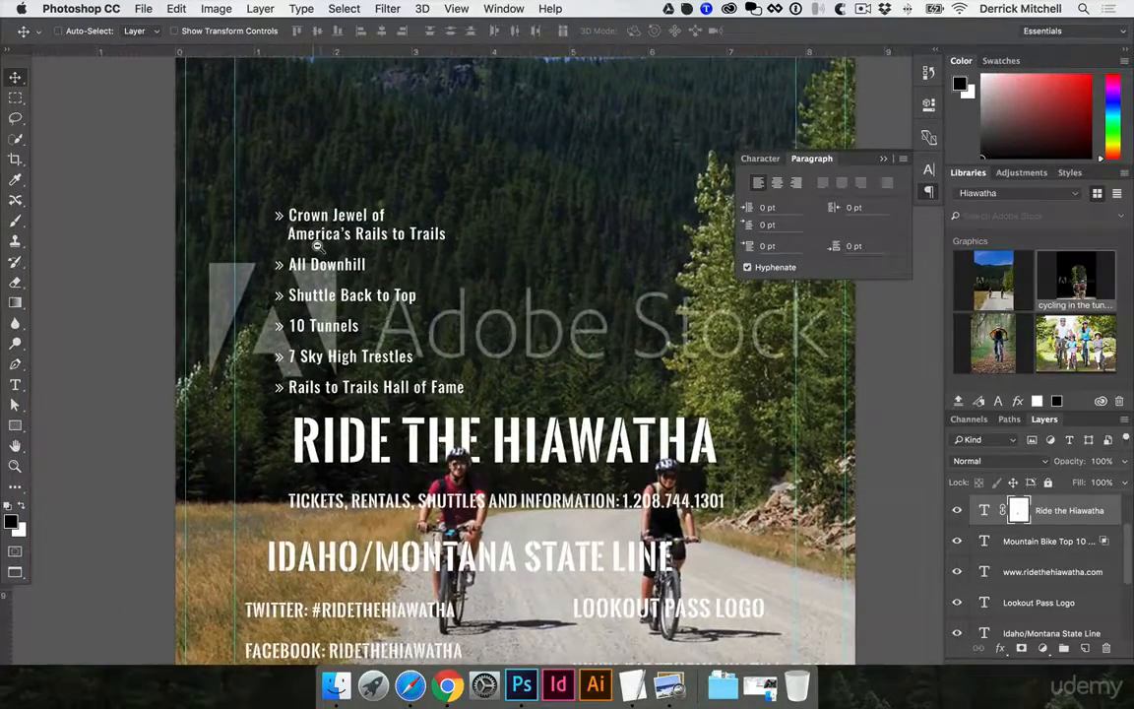
{"action": "left_click", "coordinate": [422, 295], "text": "alt"}
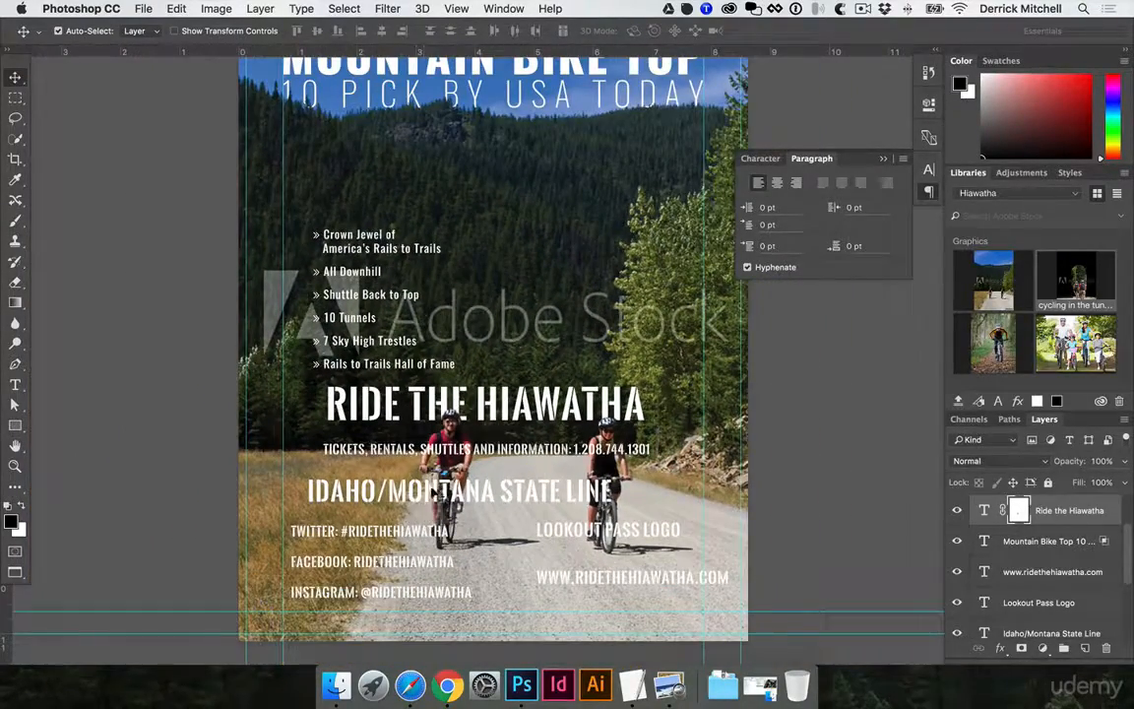
{"action": "left_click_drag", "start_coordinate": [423, 477], "coordinate": [531, 569]}
{"action": "left_click_drag", "start_coordinate": [450, 416], "coordinate": [413, 563]}
{"action": "left_click_drag", "start_coordinate": [573, 536], "coordinate": [563, 606]}
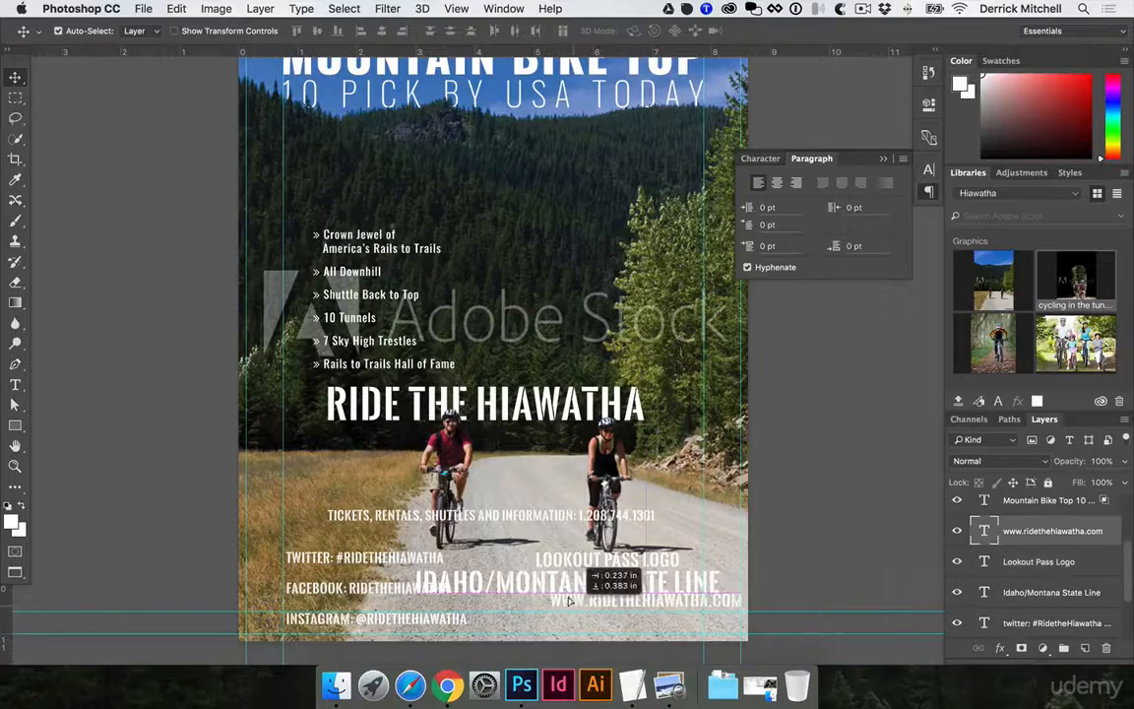
{"action": "left_click_drag", "start_coordinate": [516, 521], "coordinate": [527, 566]}
{"action": "scroll", "coordinate": [459, 407], "scroll_direction": "up", "scroll_amount": 4}
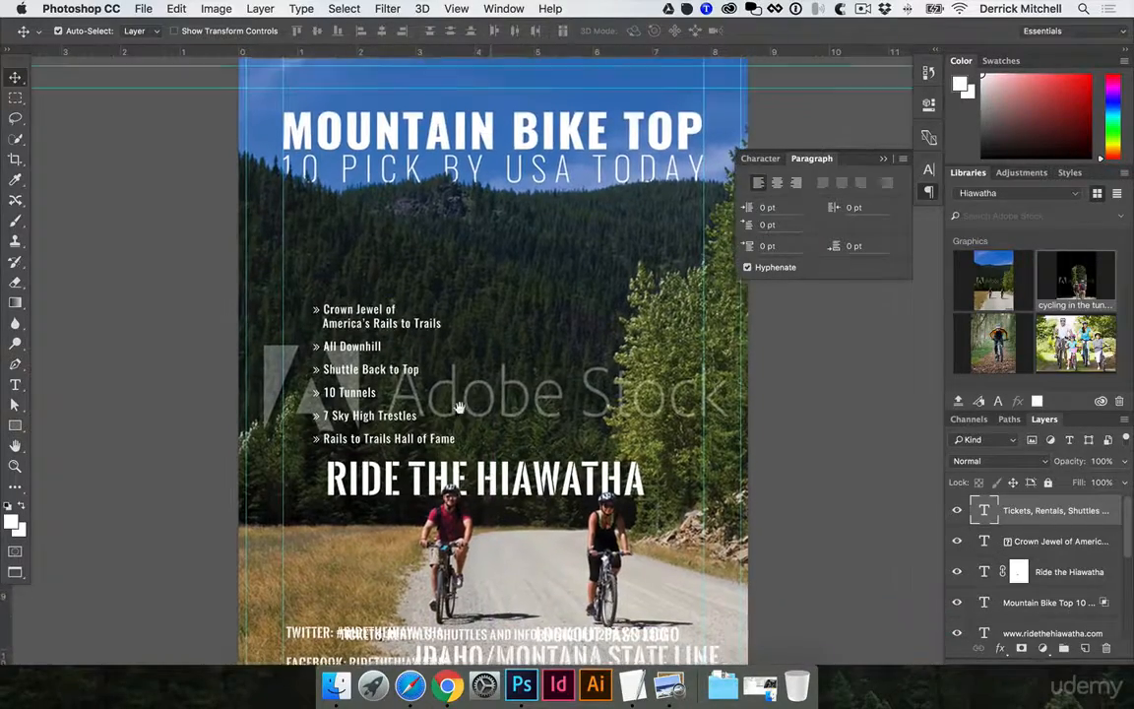
{"action": "left_click_drag", "start_coordinate": [344, 322], "coordinate": [317, 544]}
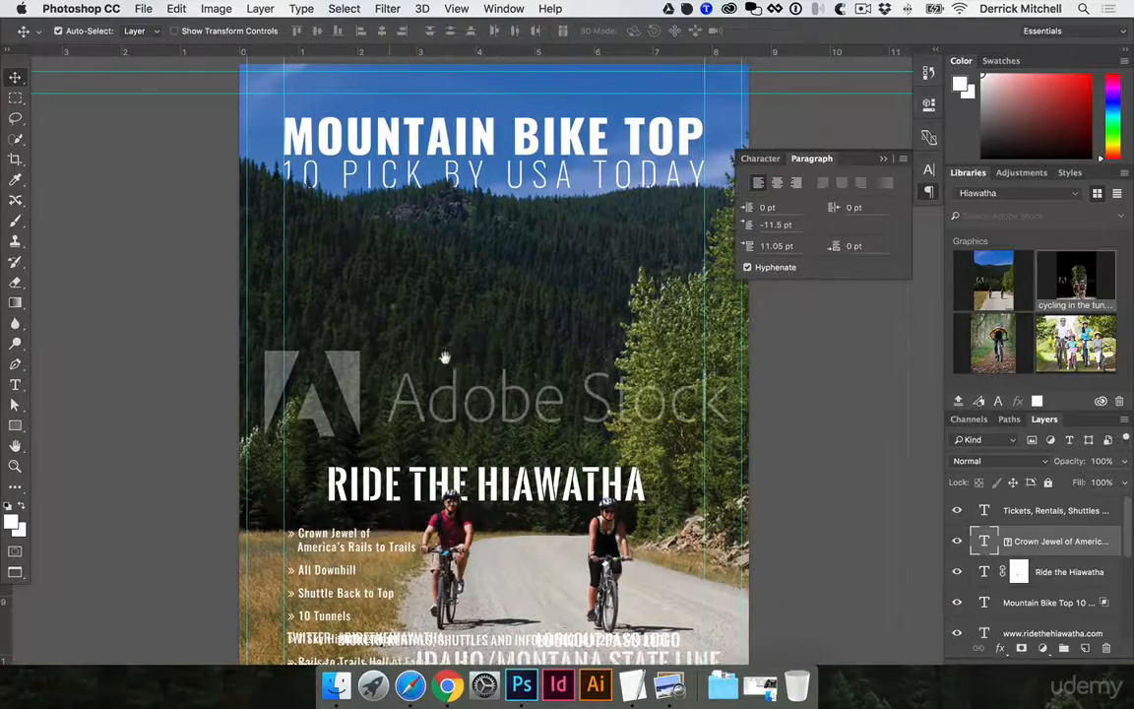
Draw a white rectangle about 610 x 422 px from the left margin guide over the trees and duplicate it twice to form a row
{"action": "key", "text": "super+minus"}
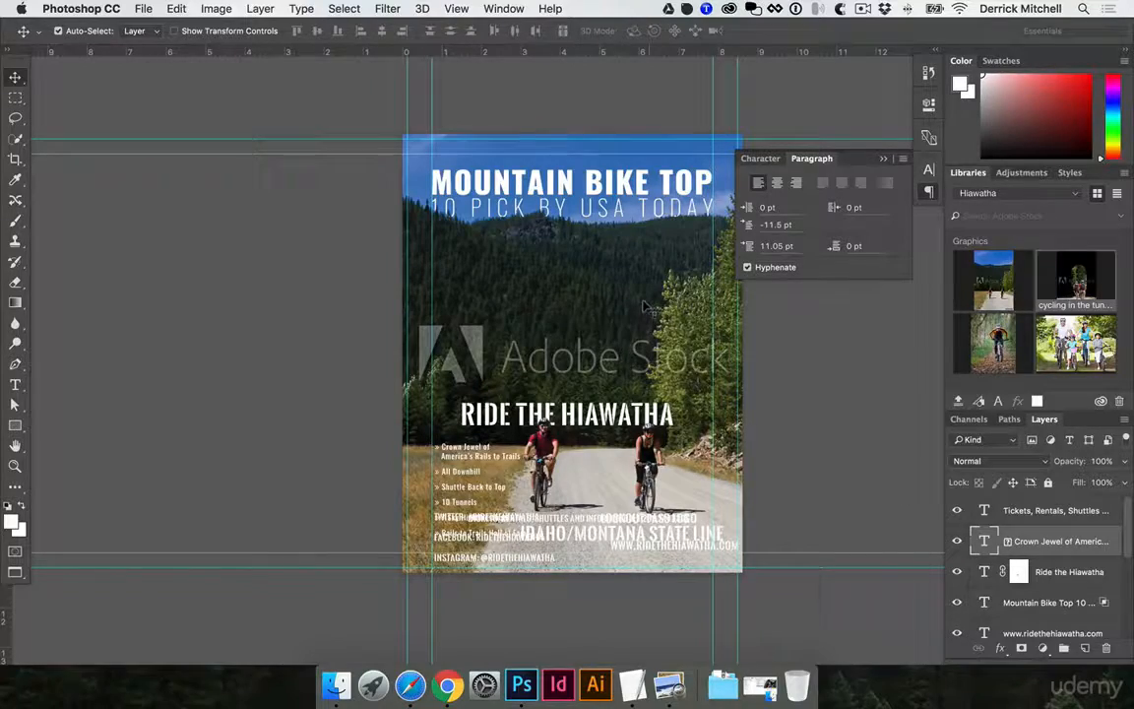
{"action": "key", "text": "super+plus"}
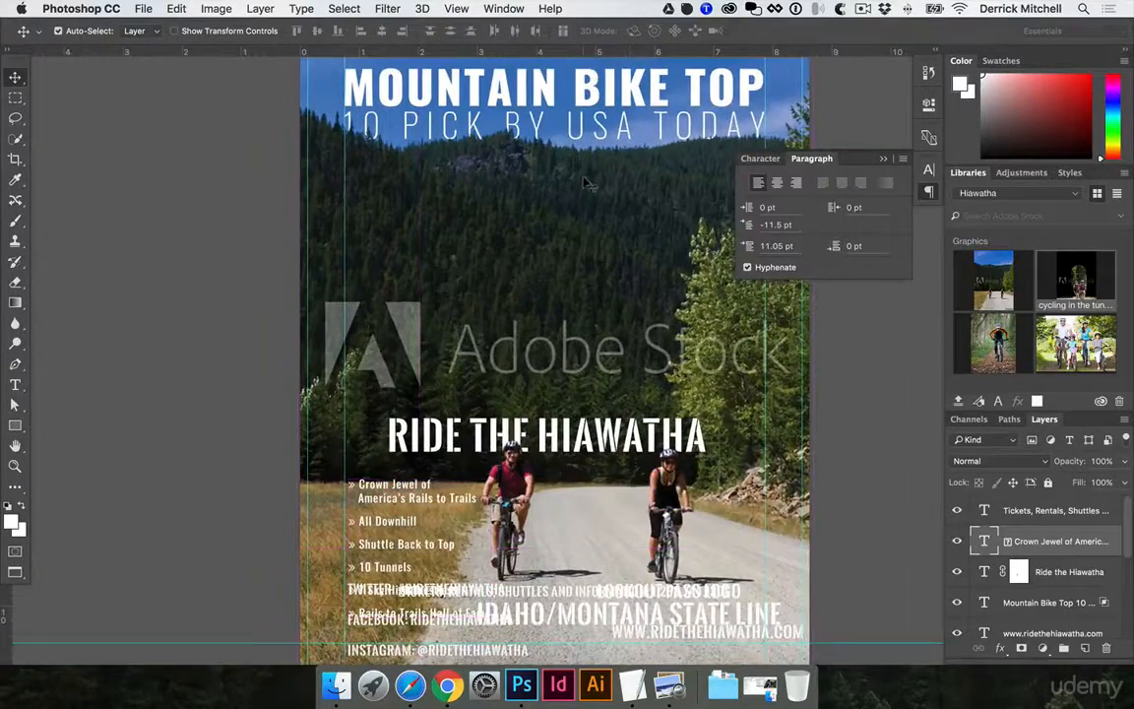
{"action": "left_click_drag", "start_coordinate": [511, 341], "coordinate": [438, 324]}
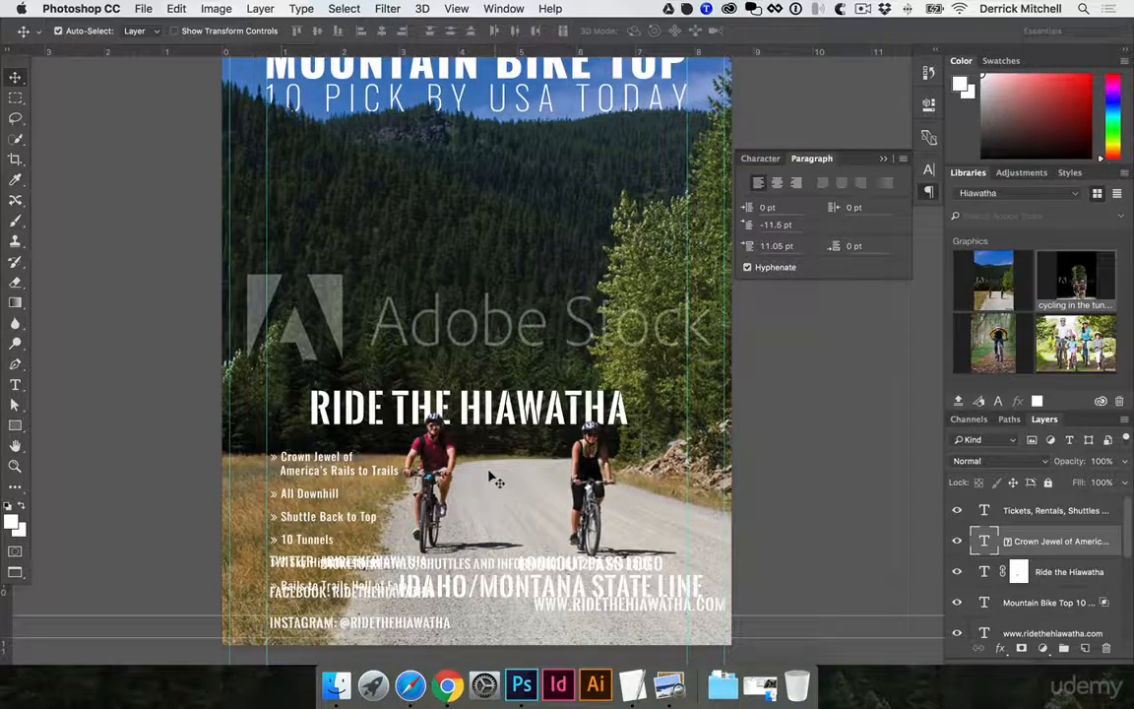
{"action": "scroll", "coordinate": [479, 232], "scroll_direction": "up", "scroll_amount": 2}
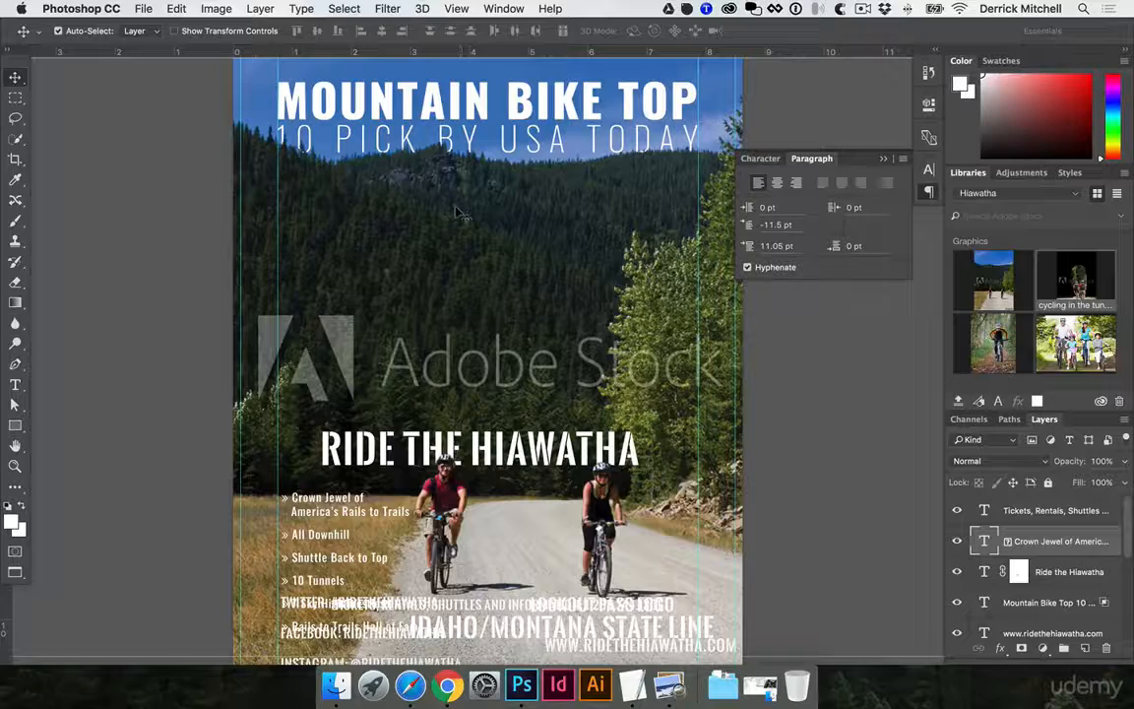
{"action": "key", "text": "u"}
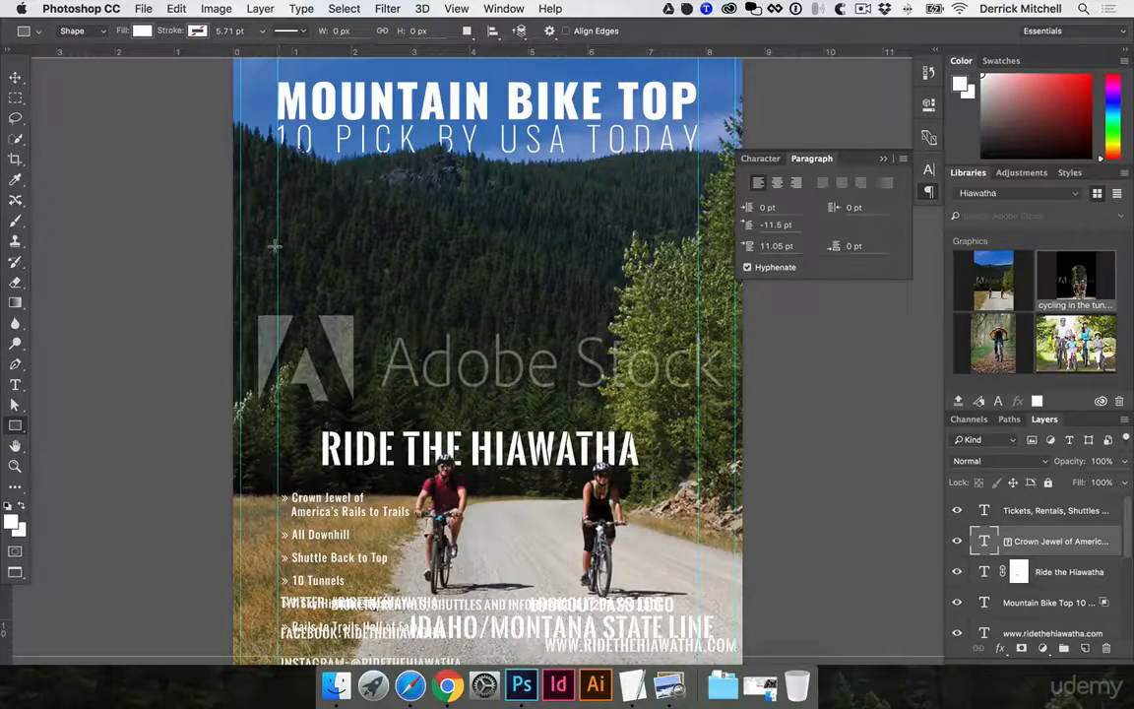
{"action": "left_click_drag", "start_coordinate": [274, 246], "coordinate": [397, 332]}
{"action": "key", "text": "v"}
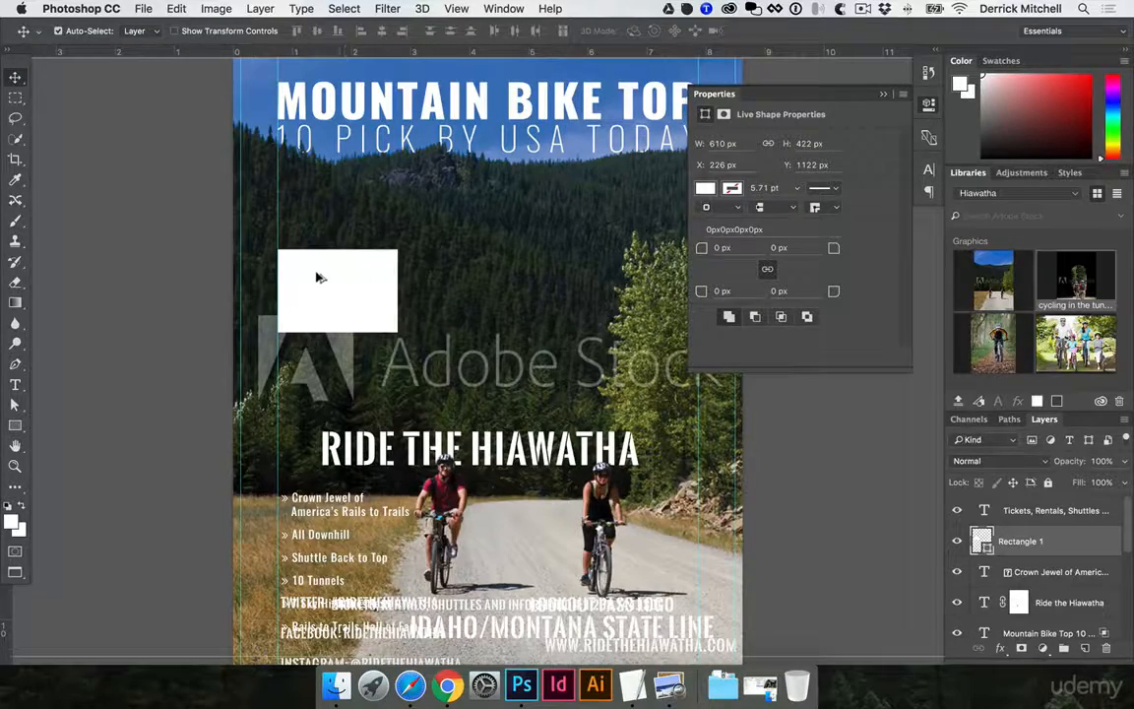
{"action": "left_click_drag", "start_coordinate": [317, 278], "coordinate": [399, 299], "text": "alt"}
Select all three rectangles and scale them together to about 2139 x 459 px so the row spans both margin guides
{"action": "left_click", "coordinate": [318, 316], "text": "shift"}
{"action": "left_click", "coordinate": [197, 317], "text": "shift"}
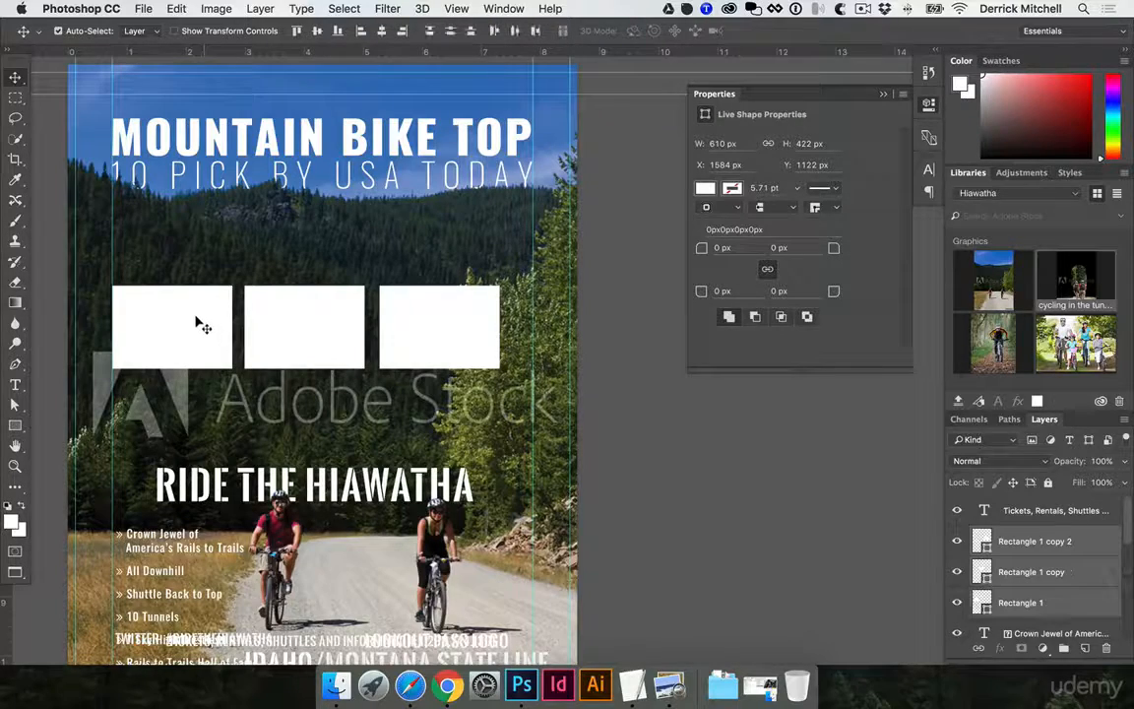
{"action": "key", "text": "super+t"}
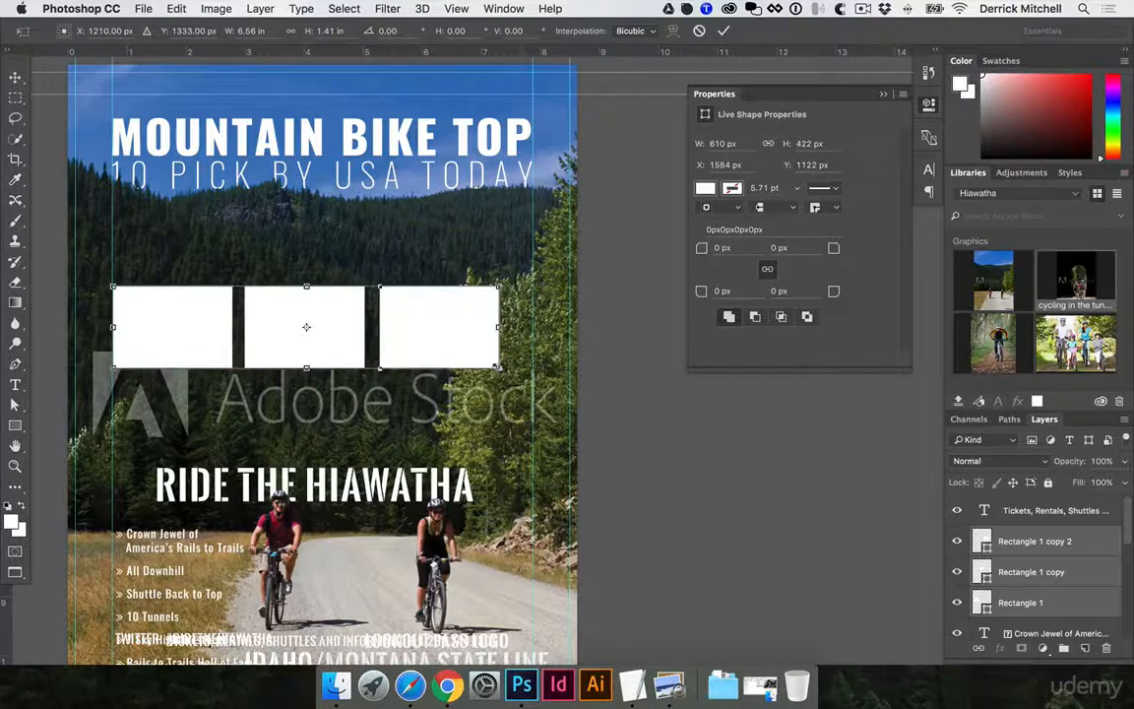
{"action": "left_click_drag", "start_coordinate": [498, 367], "coordinate": [533, 375]}
{"action": "key", "text": "Return"}
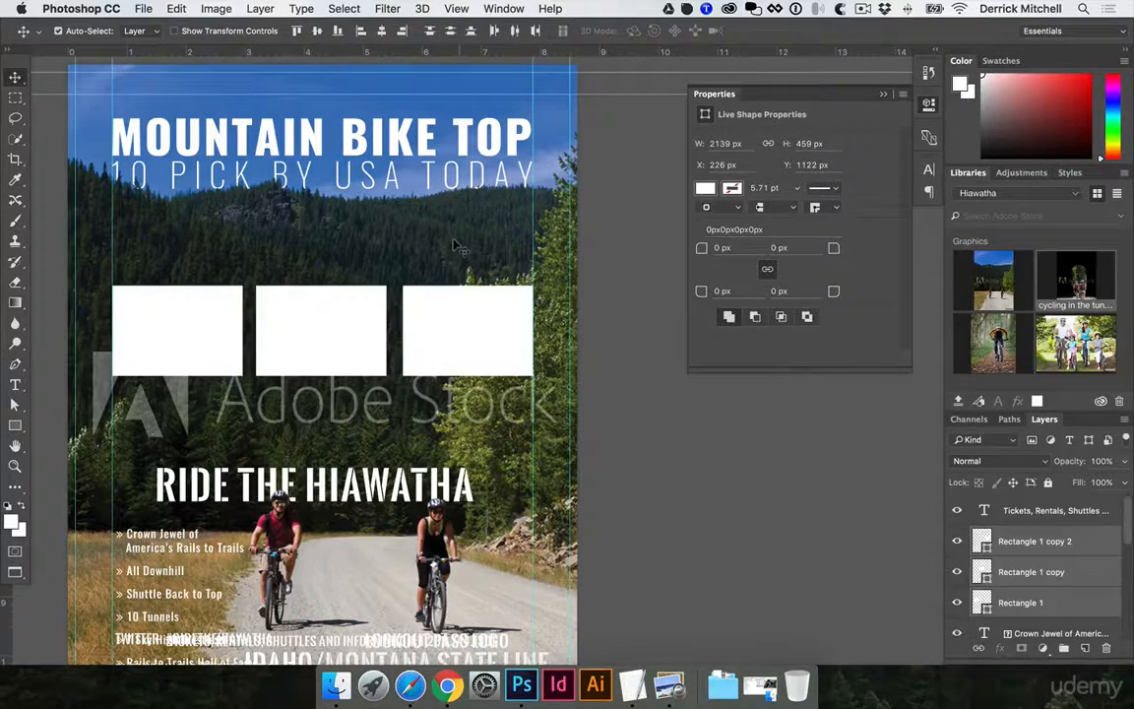
{"action": "left_click", "coordinate": [455, 246]}
Switch to Finder and preview the project's photos to choose one for the rectangles, keeping the ad in view beside the window
{"action": "left_click", "coordinate": [449, 312]}
{"action": "left_click", "coordinate": [340, 321]}
{"action": "left_click", "coordinate": [207, 312]}
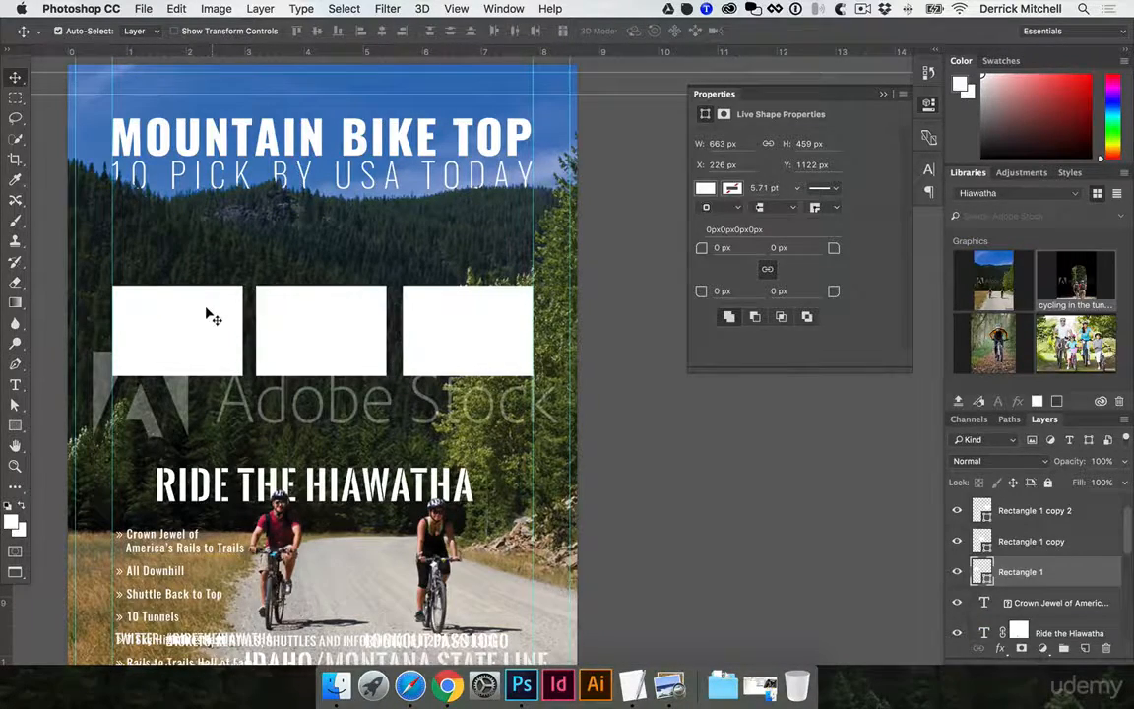
{"action": "left_click", "coordinate": [335, 684]}
{"action": "key", "text": "super+t"}
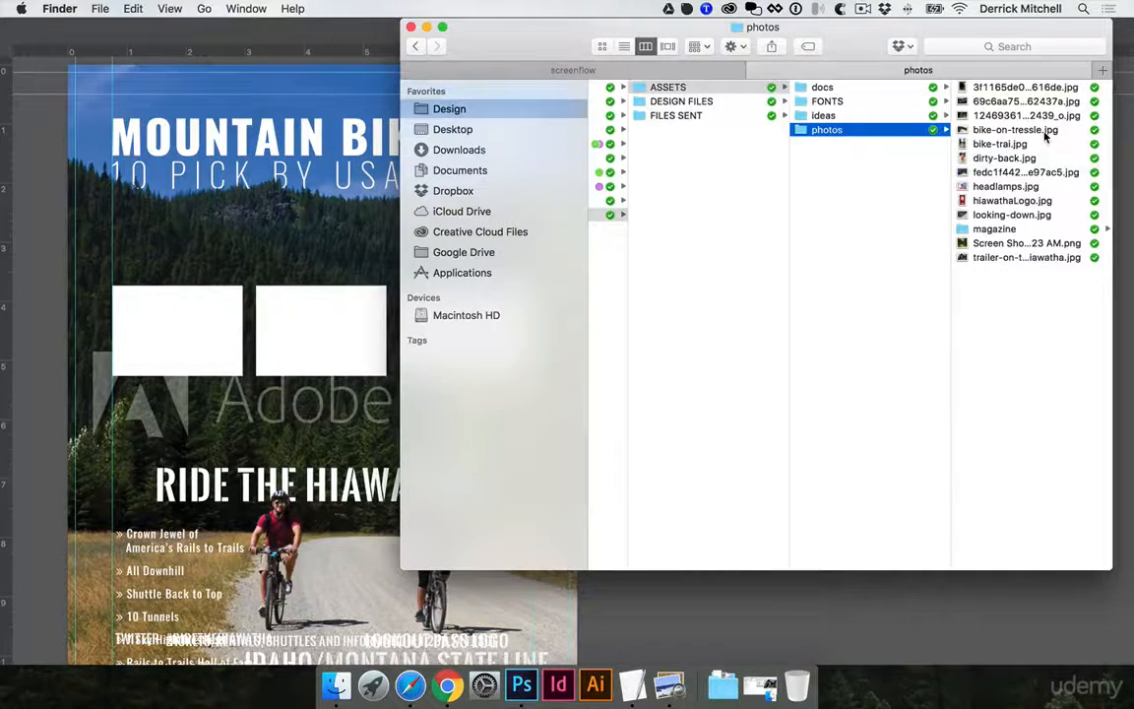
{"action": "left_click", "coordinate": [990, 88]}
{"action": "key", "text": "Down"}
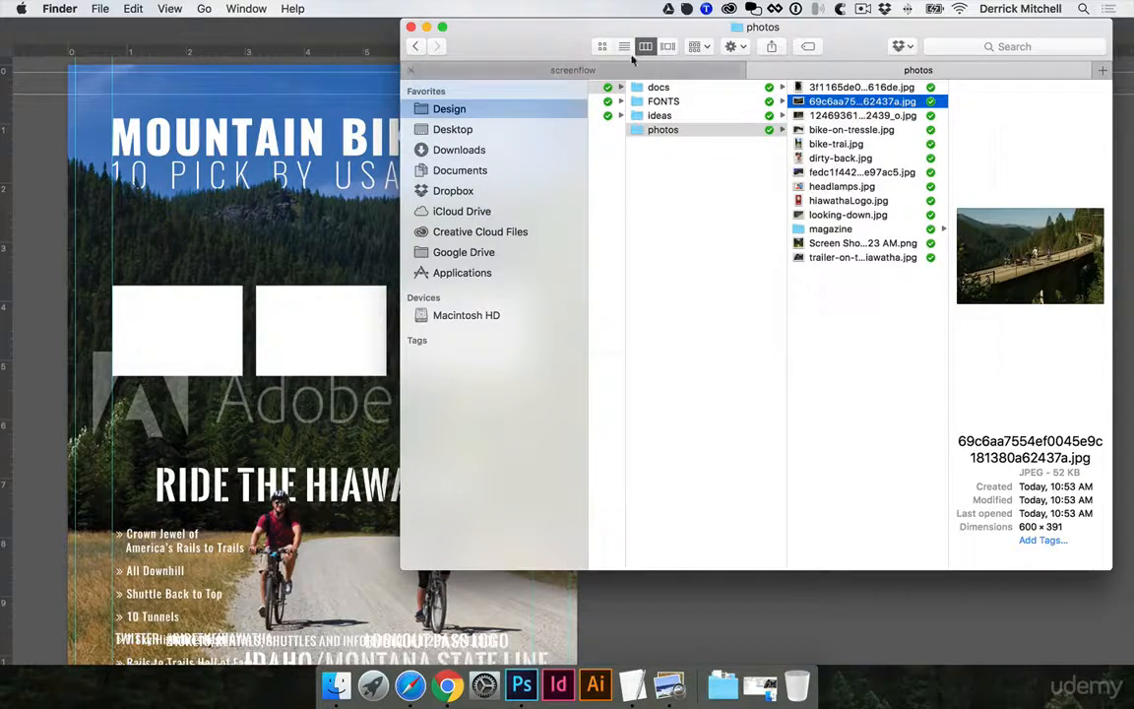
{"action": "left_click_drag", "start_coordinate": [555, 45], "coordinate": [586, 44]}
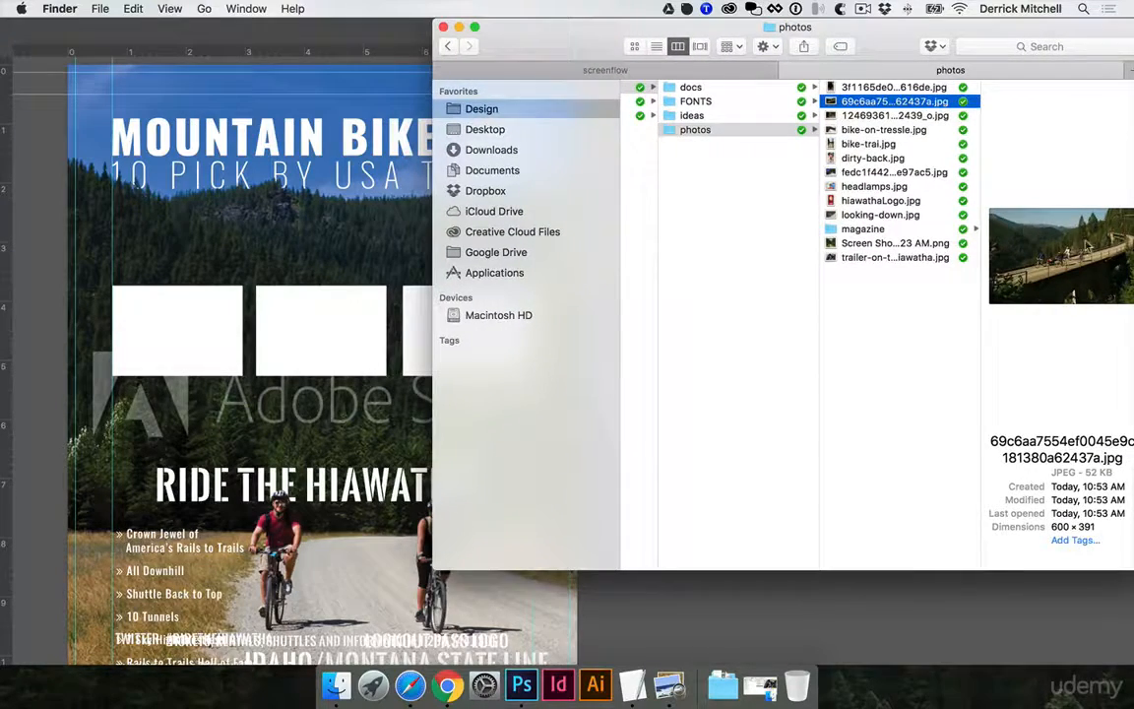
Place 69c6aa7554ef0045e9c181380a62437a.jpg above the middle rectangle's layer and scale it to about 2.75 x 1.79 in over that rectangle
{"action": "left_click", "coordinate": [318, 316]}
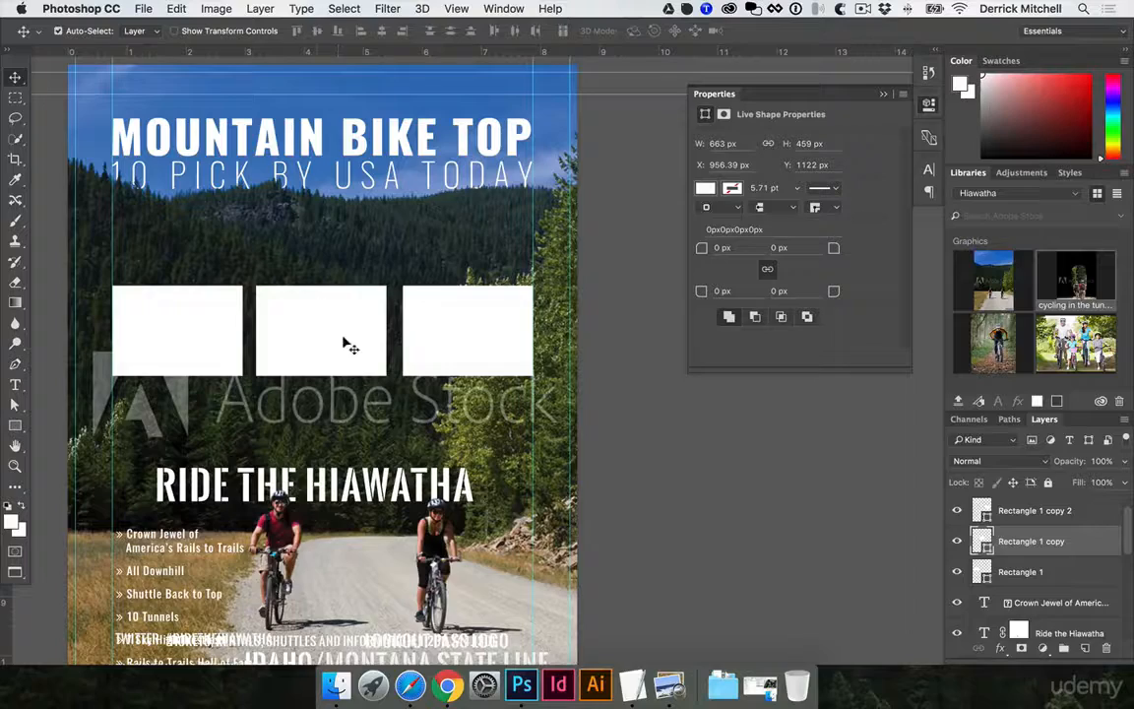
{"action": "left_click", "coordinate": [344, 700]}
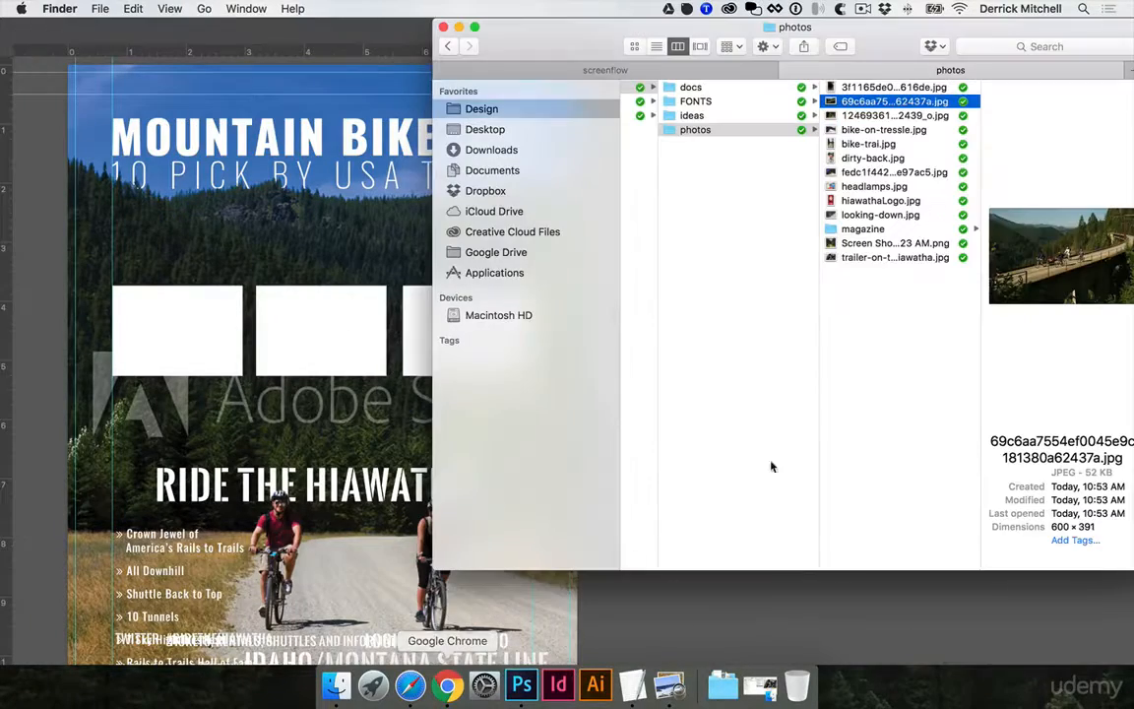
{"action": "left_click_drag", "start_coordinate": [1014, 246], "coordinate": [330, 324]}
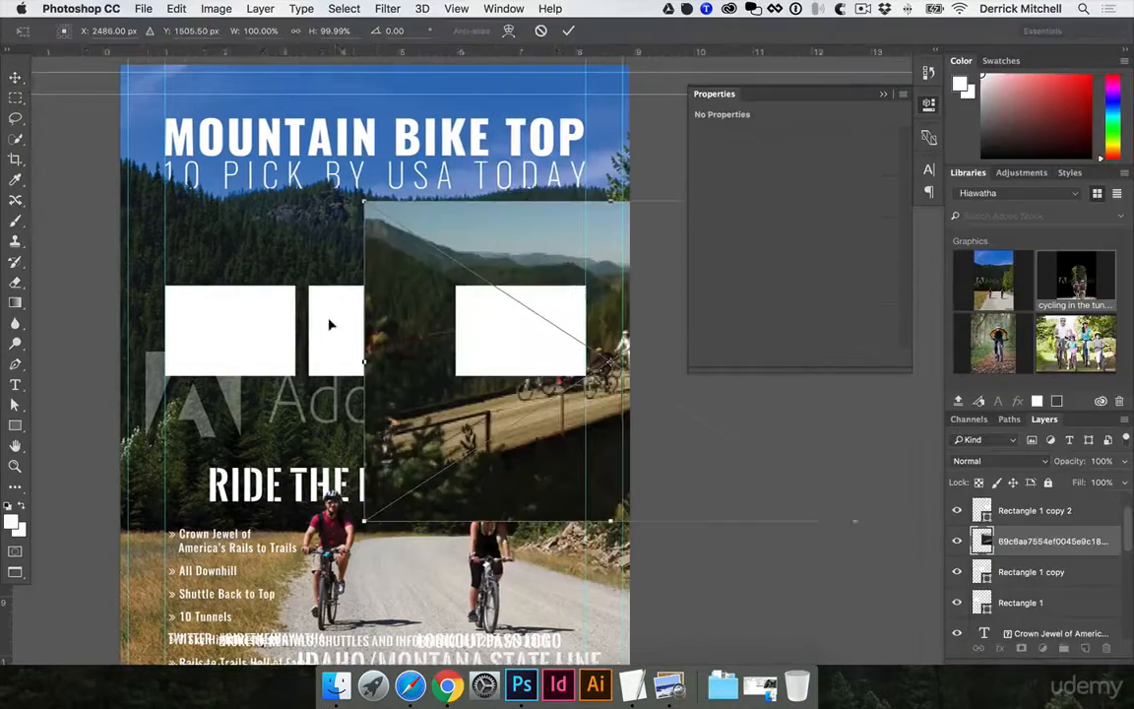
{"action": "left_click_drag", "start_coordinate": [482, 241], "coordinate": [377, 292]}
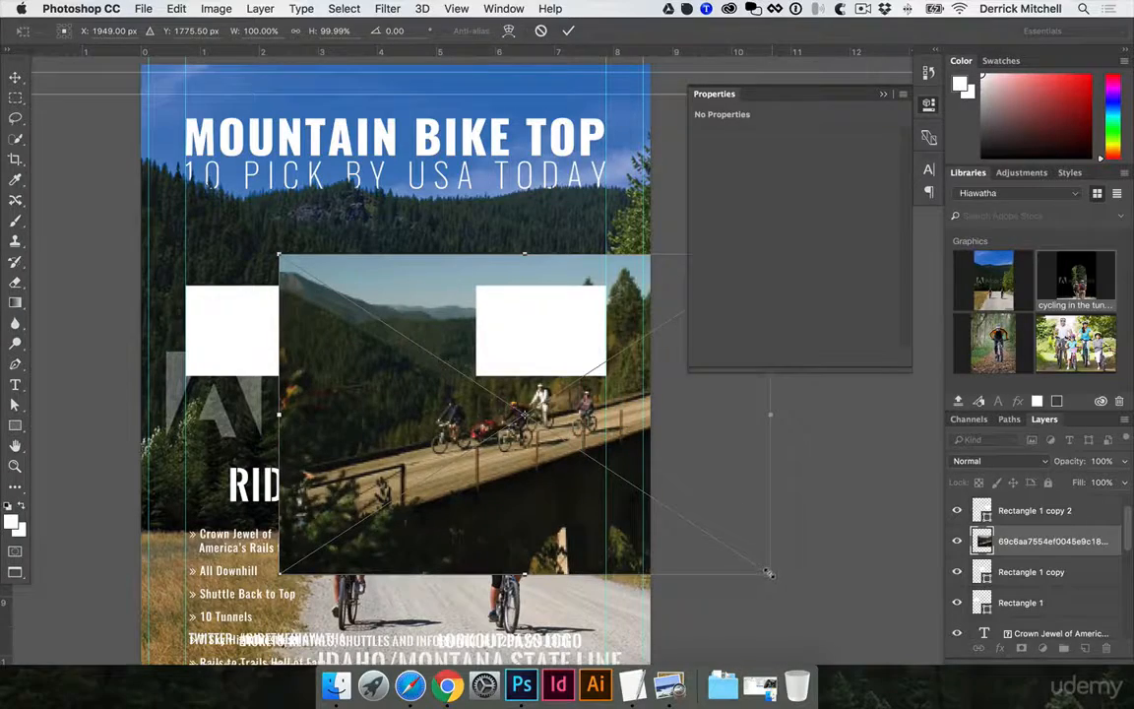
{"action": "left_click_drag", "start_coordinate": [768, 573], "coordinate": [450, 413]}
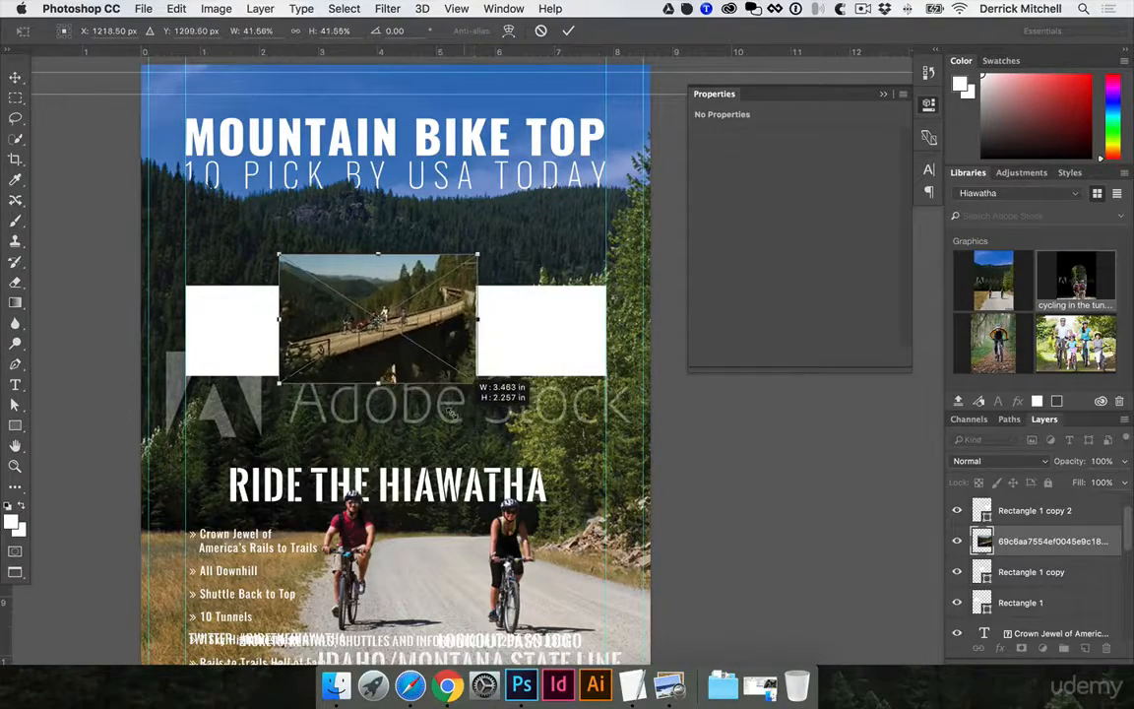
{"action": "left_click_drag", "start_coordinate": [279, 246], "coordinate": [315, 270]}
{"action": "key", "text": "Return"}
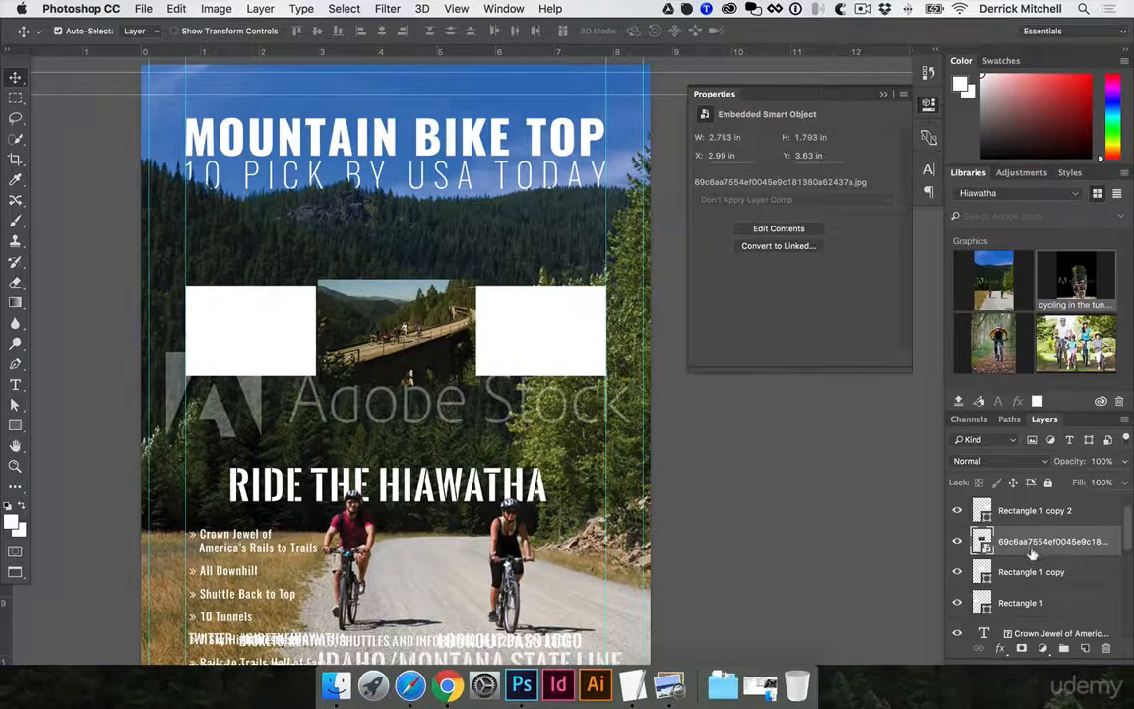
Clip the trestle photo to the middle rectangle and scale it down slightly within the frame
{"action": "left_click_drag", "start_coordinate": [1027, 558], "coordinate": [1030, 551]}
{"action": "left_click", "coordinate": [1028, 551], "text": "alt"}
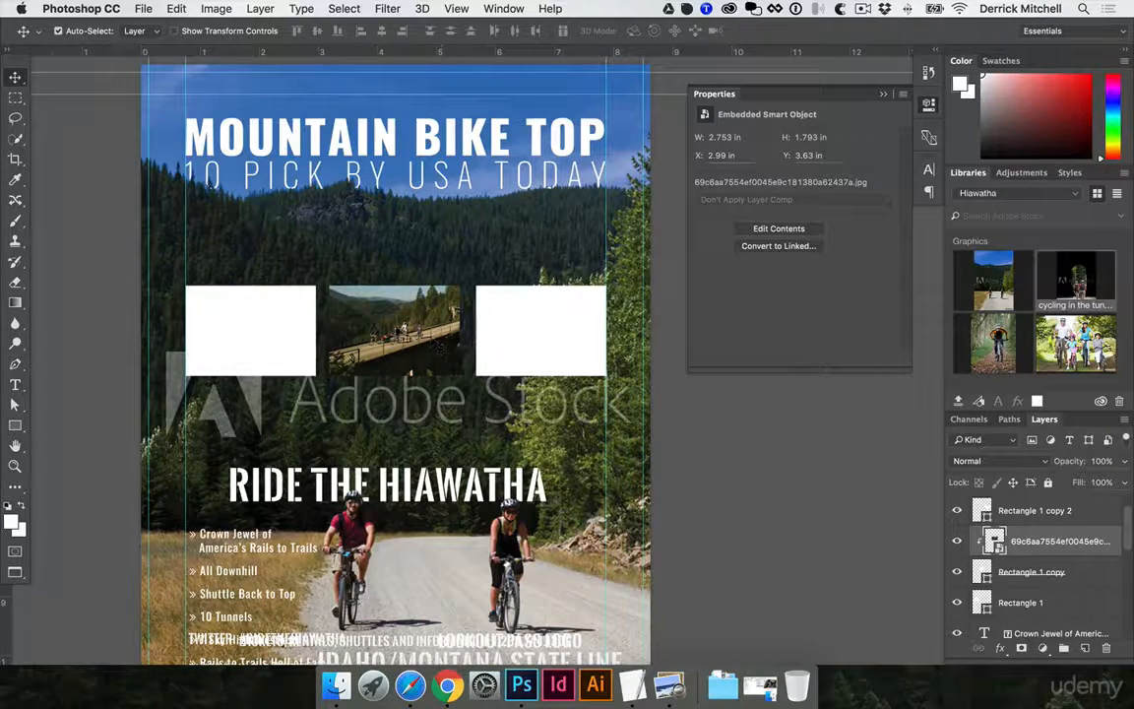
{"action": "key", "text": "super+t"}
{"action": "left_click_drag", "start_coordinate": [481, 385], "coordinate": [476, 383]}
{"action": "key", "text": "Return"}
Place bike-on-tressle.jpg from Finder above the left rectangle's layer and scale it to about 3.18 x 2.12 in over that rectangle
{"action": "left_click", "coordinate": [506, 329]}
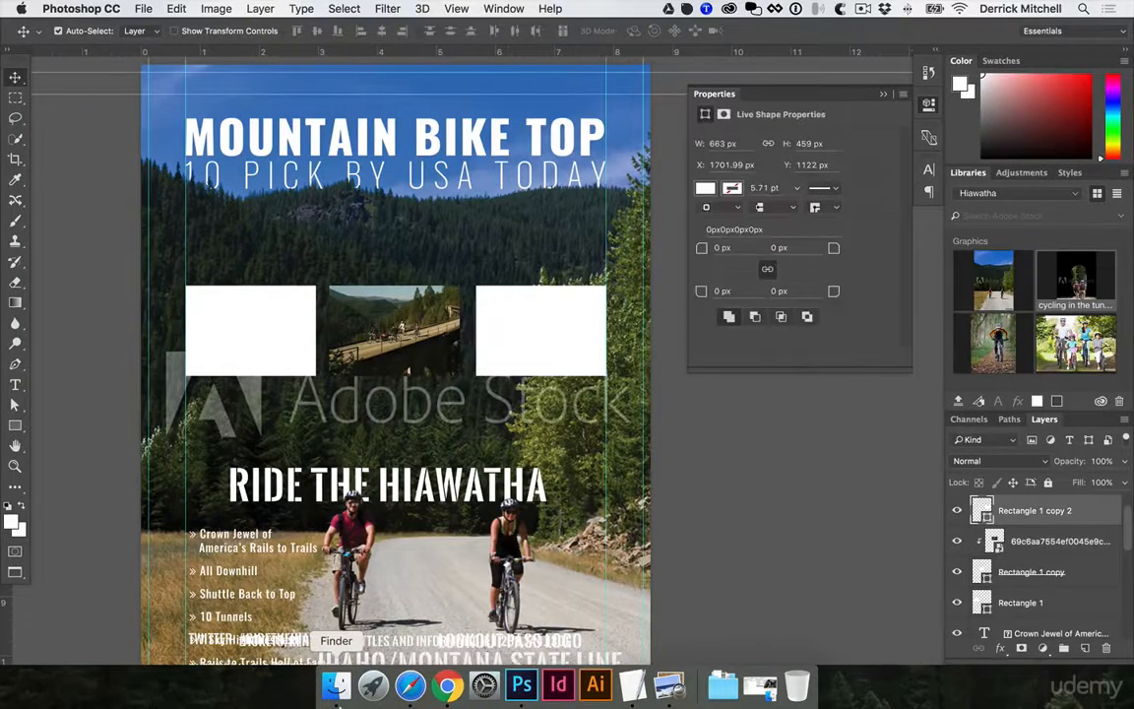
{"action": "left_click", "coordinate": [251, 324]}
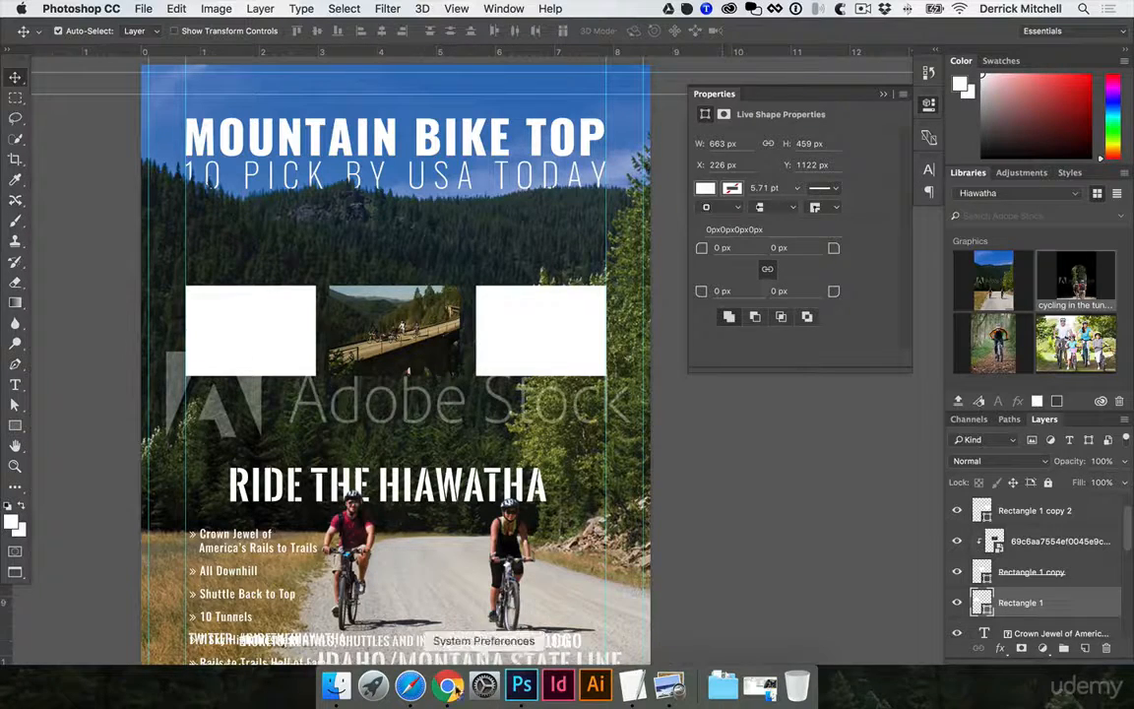
{"action": "left_click", "coordinate": [335, 686]}
{"action": "left_click", "coordinate": [879, 117]}
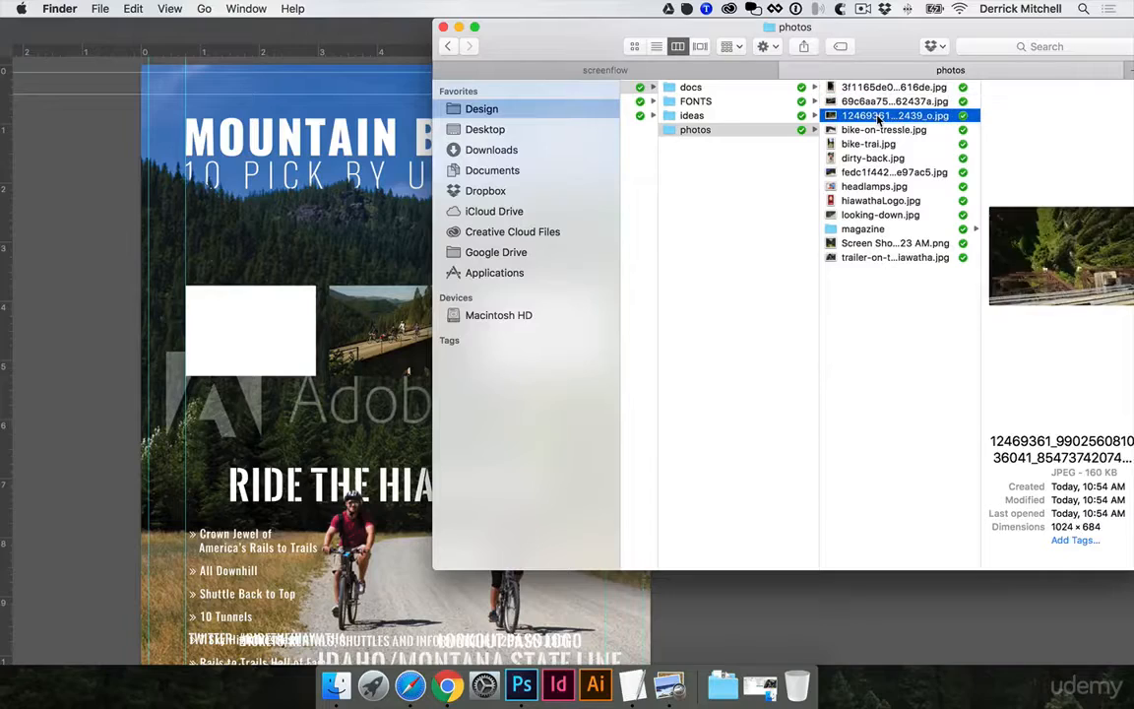
{"action": "key", "text": "Down"}
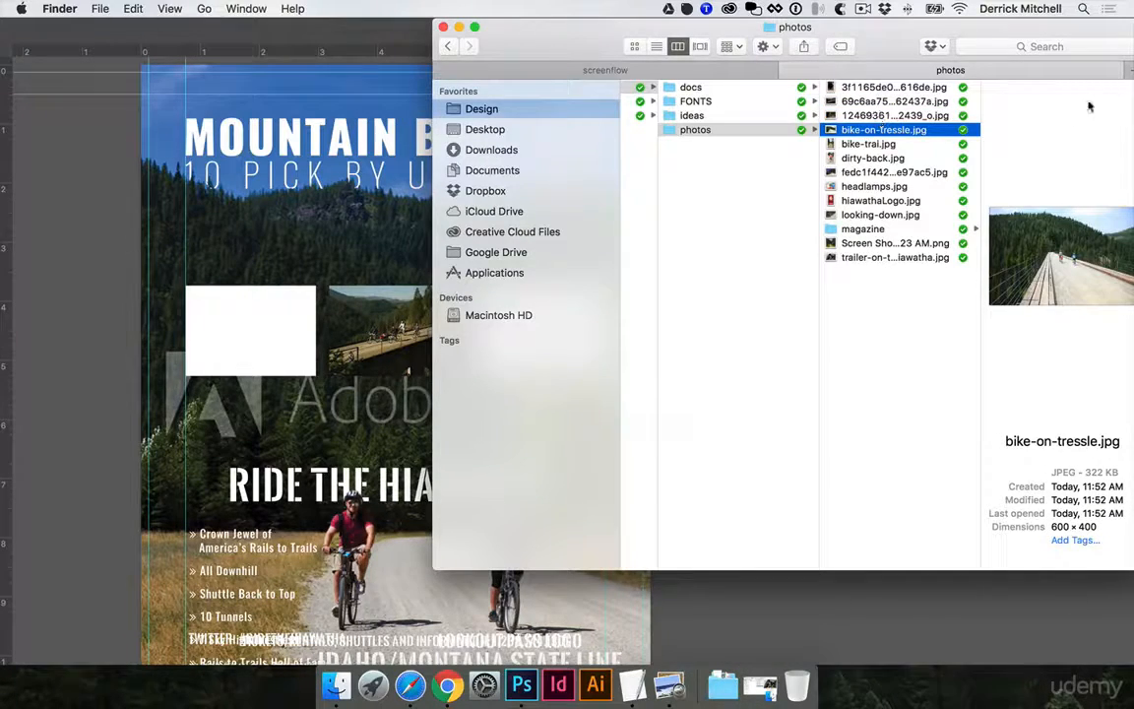
{"action": "left_click_drag", "start_coordinate": [1019, 253], "coordinate": [233, 296]}
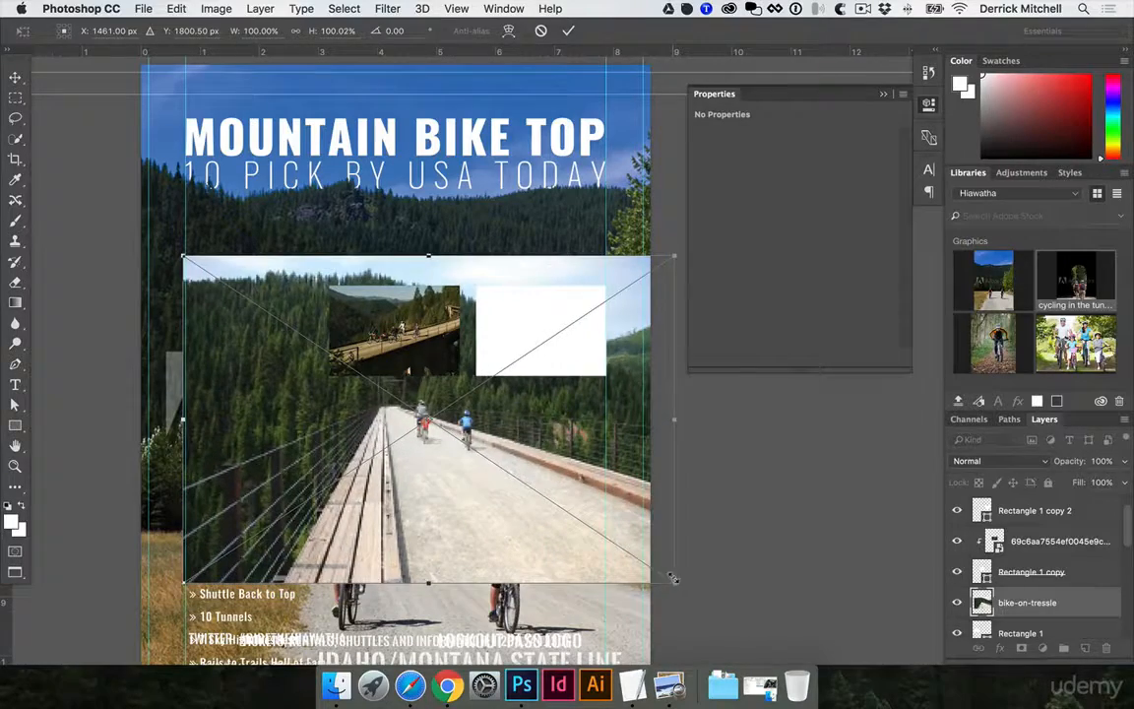
{"action": "left_click_drag", "start_coordinate": [675, 582], "coordinate": [375, 379]}
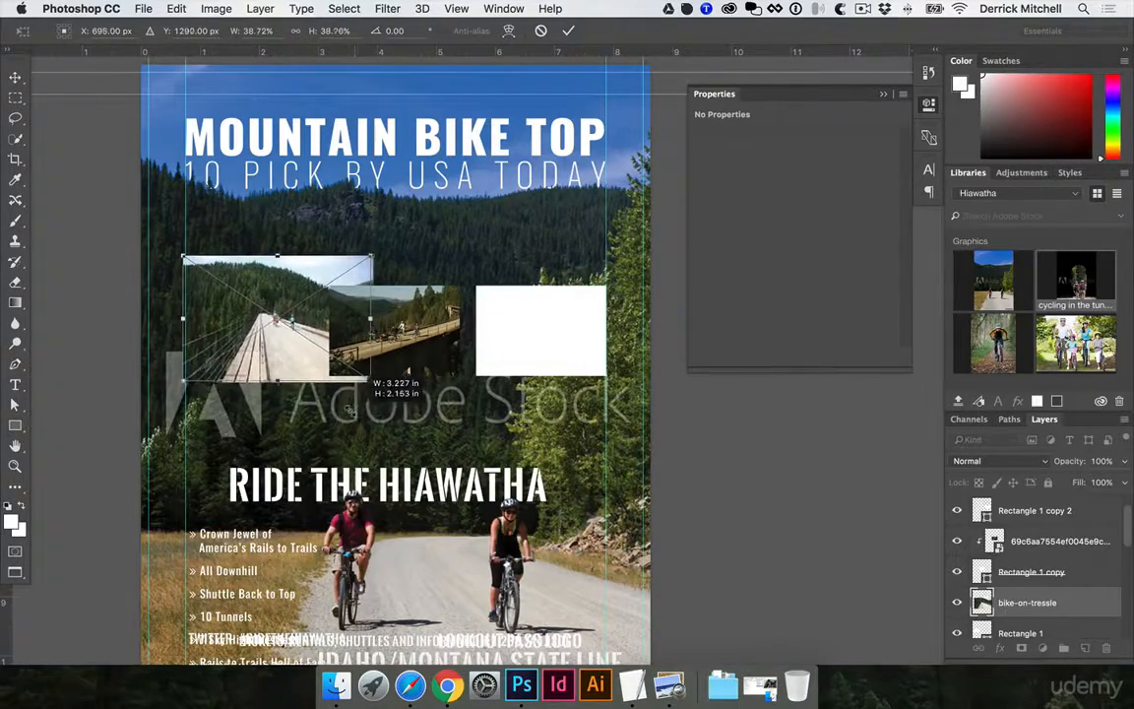
{"action": "key", "text": "Return"}
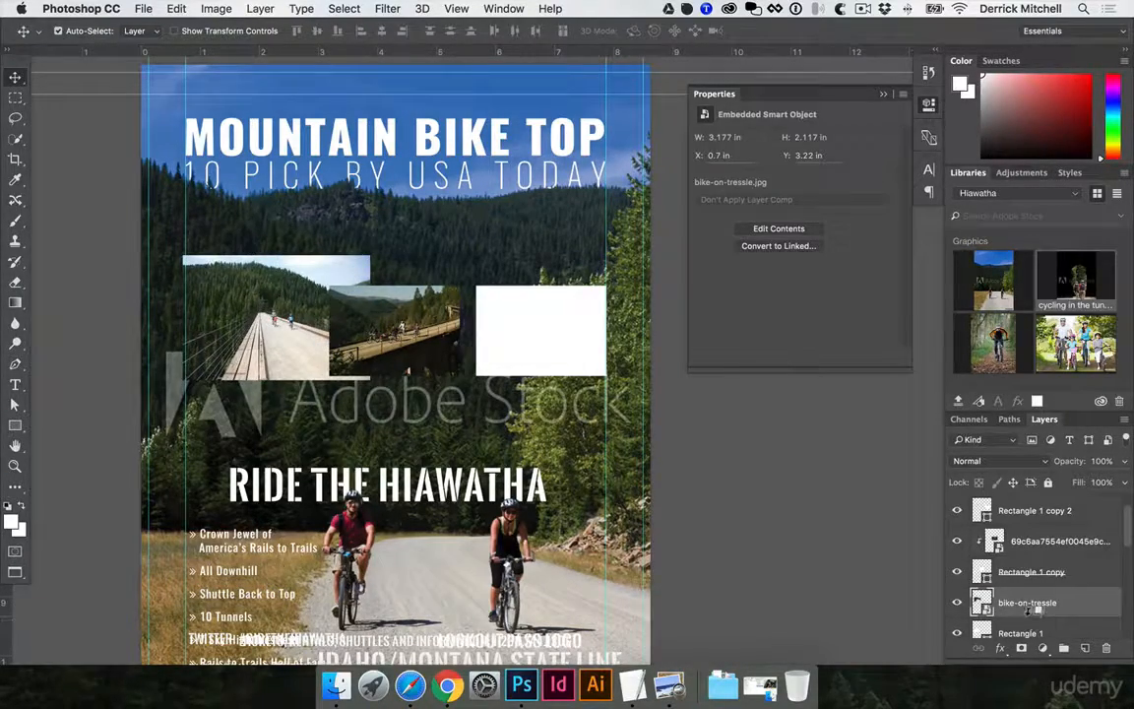
Clip the bike-on-tressle photo to the left rectangle and reposition and resize it to fit the frame
{"action": "key", "text": "super+alt+g"}
{"action": "key", "text": "super+t"}
{"action": "left_click_drag", "start_coordinate": [304, 338], "coordinate": [281, 340]}
{"action": "left_click_drag", "start_coordinate": [158, 258], "coordinate": [176, 270]}
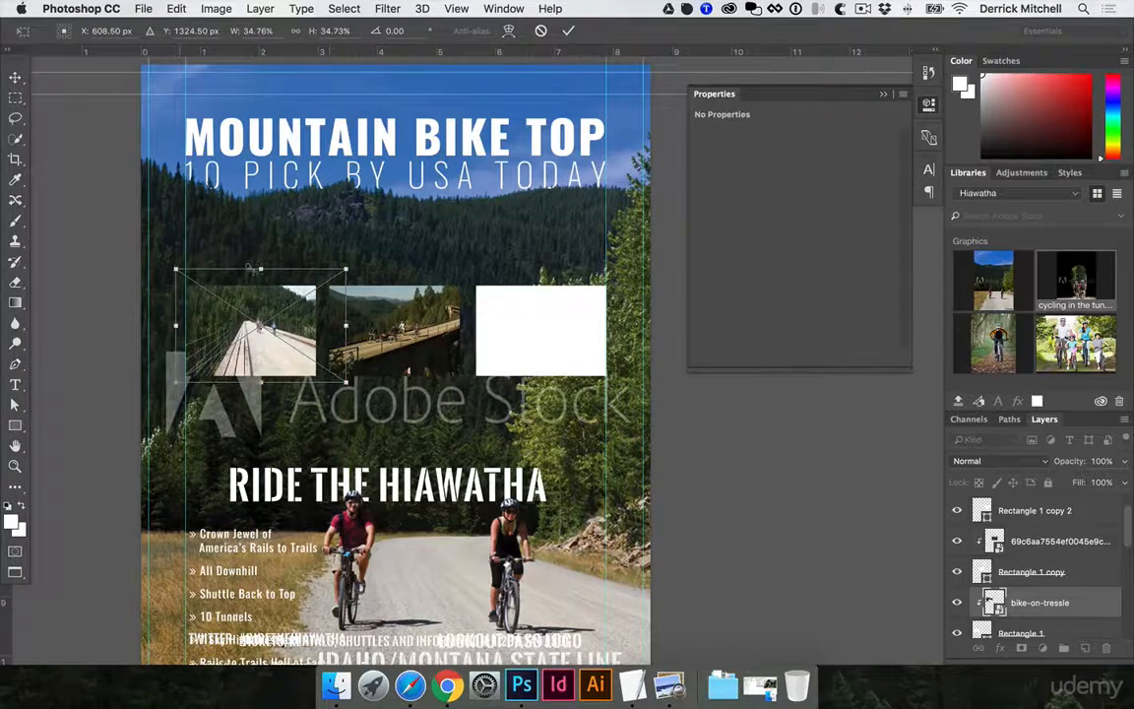
{"action": "left_click_drag", "start_coordinate": [346, 270], "coordinate": [329, 279]}
{"action": "key", "text": "Return"}
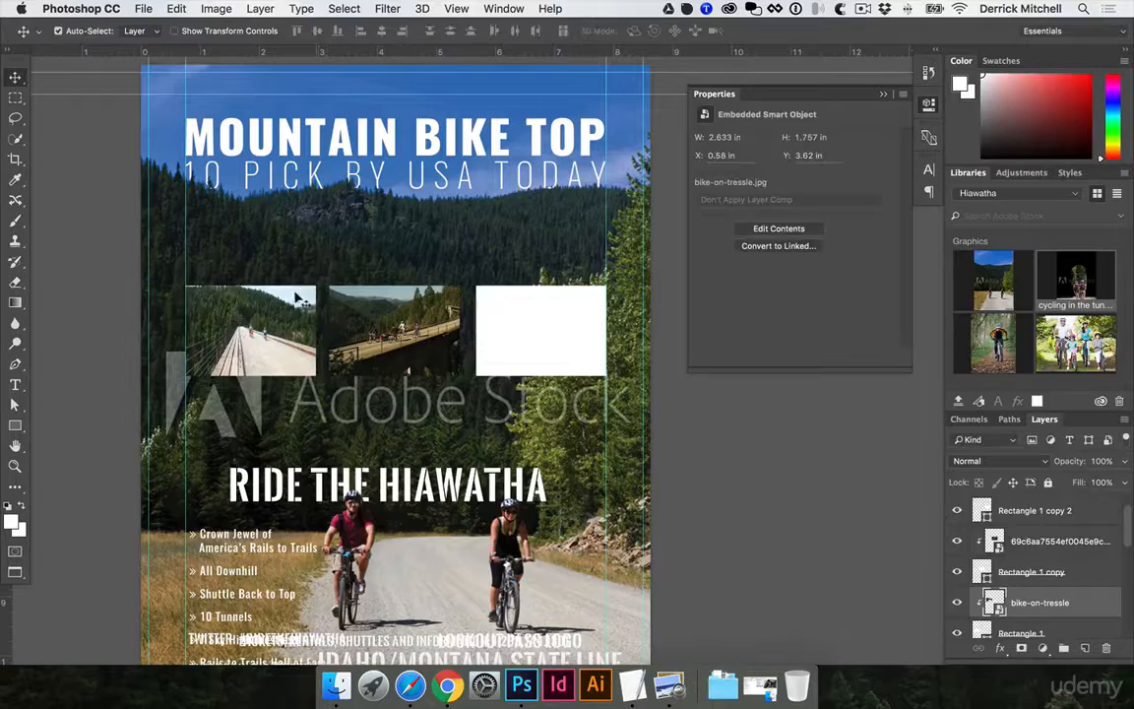
{"action": "key", "text": "super+t"}
{"action": "left_click_drag", "start_coordinate": [178, 274], "coordinate": [186, 285]}
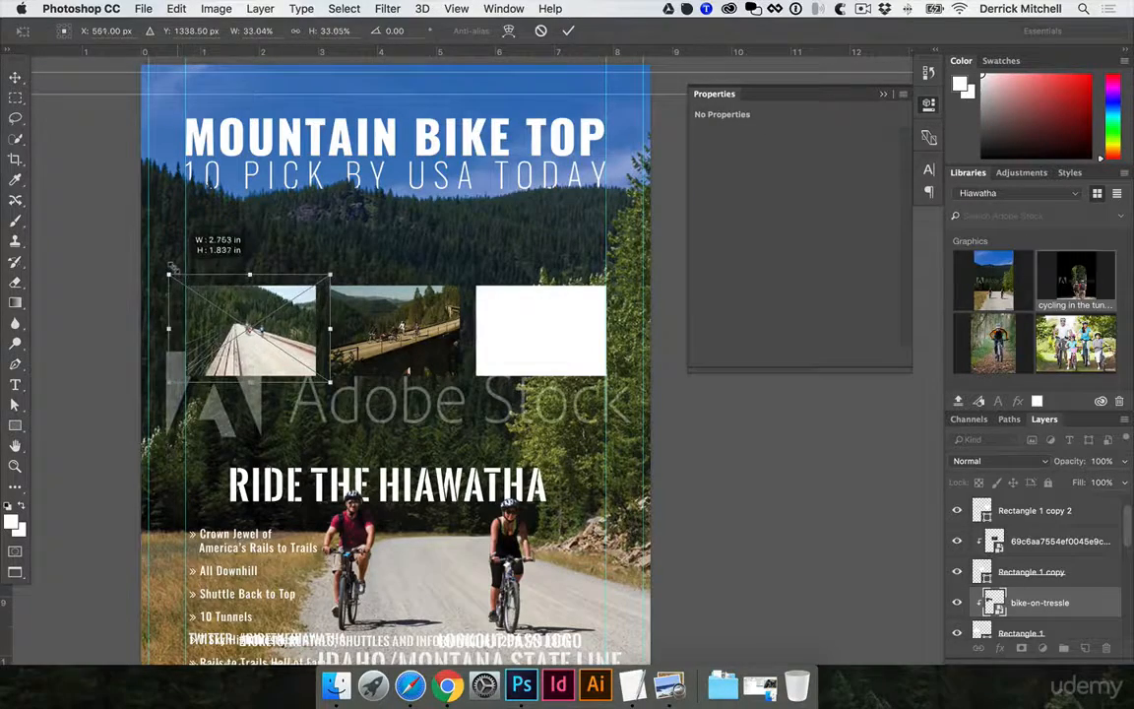
{"action": "key", "text": "Return"}
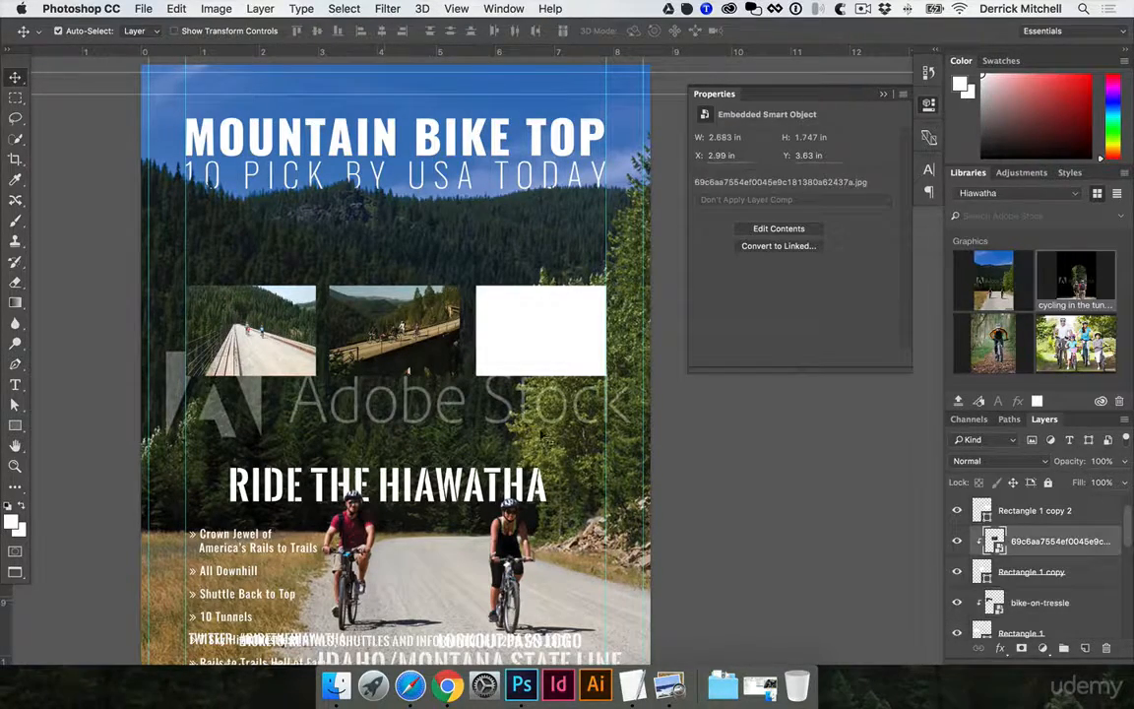
Switch to Finder and preview the remaining project photos to choose one for the right rectangle
{"action": "left_click", "coordinate": [498, 302]}
{"action": "left_click", "coordinate": [336, 685]}
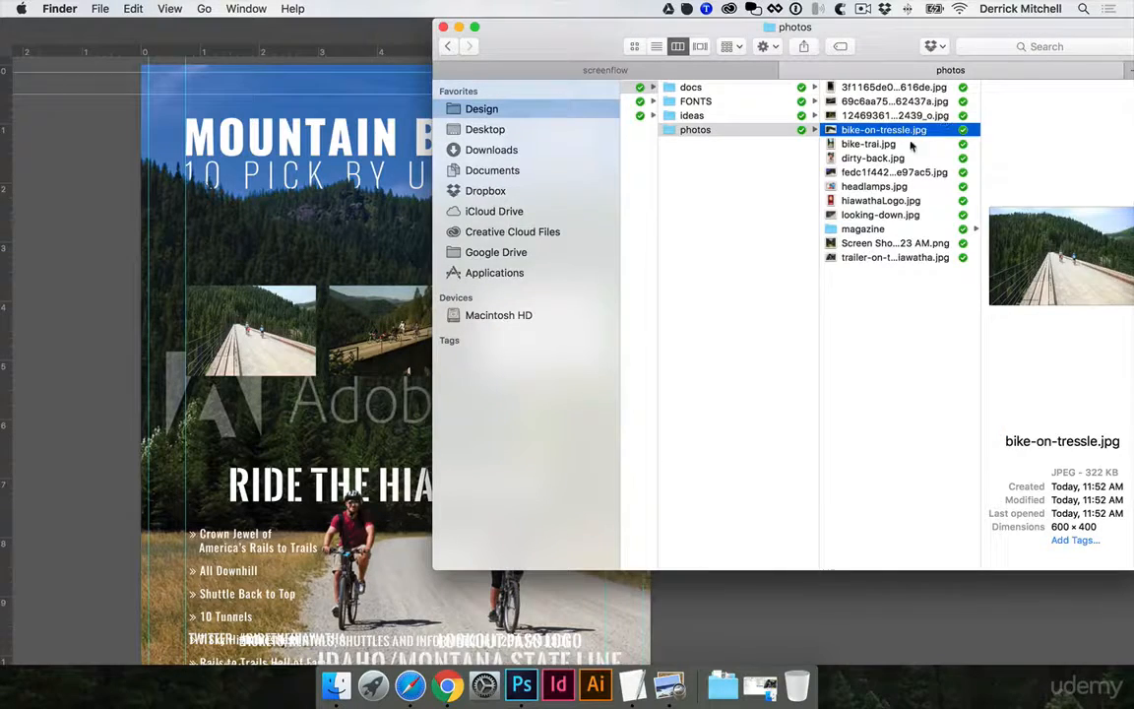
{"action": "key", "text": "Down"}
{"action": "key", "text": "Down"}
{"action": "key", "text": "Down"}
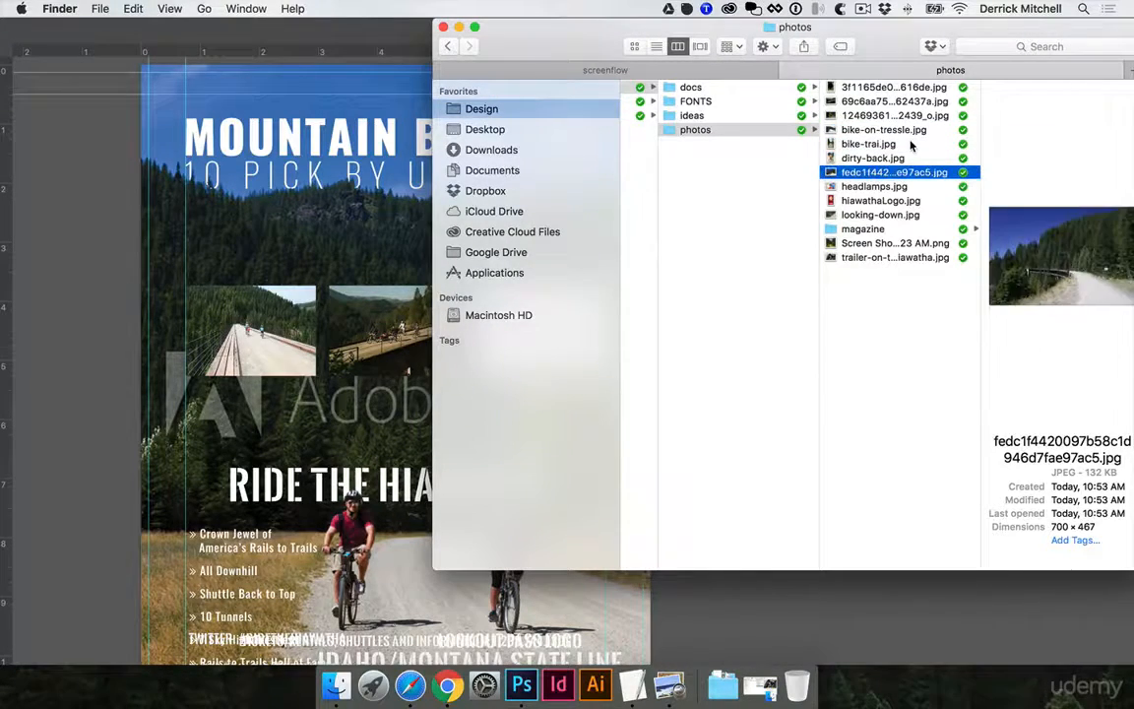
{"action": "key", "text": "Down"}
{"action": "key", "text": "Up"}
{"action": "left_click", "coordinate": [923, 202]}
{"action": "left_click", "coordinate": [910, 187]}
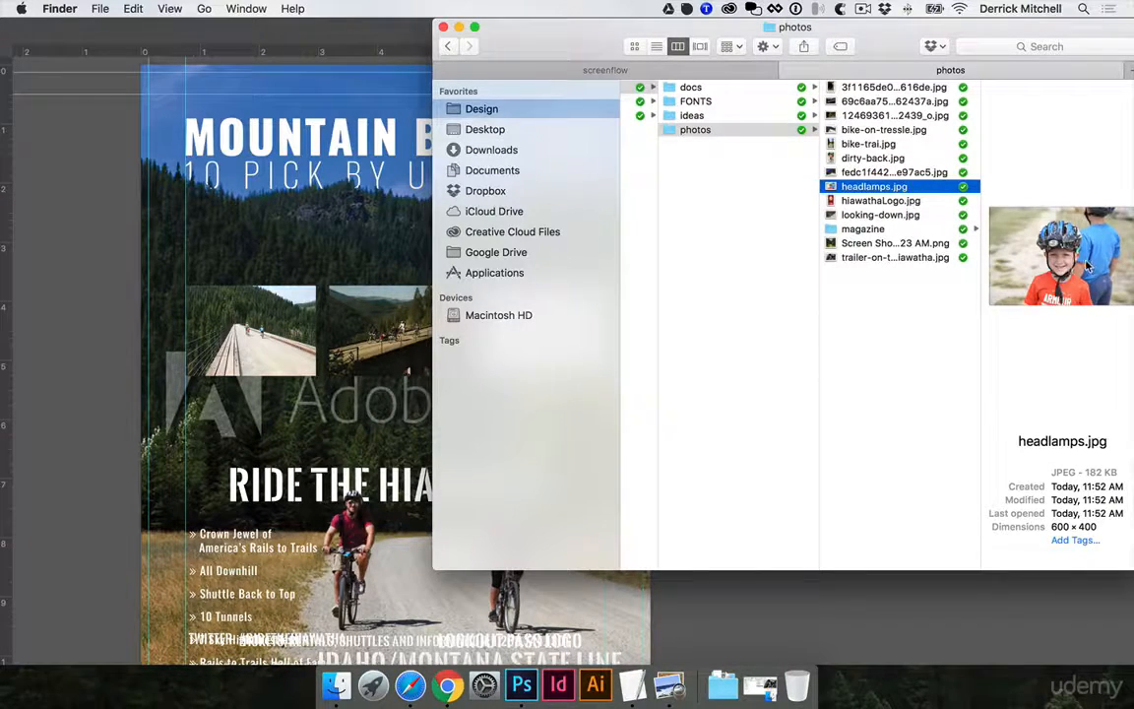
{"action": "left_click", "coordinate": [945, 257]}
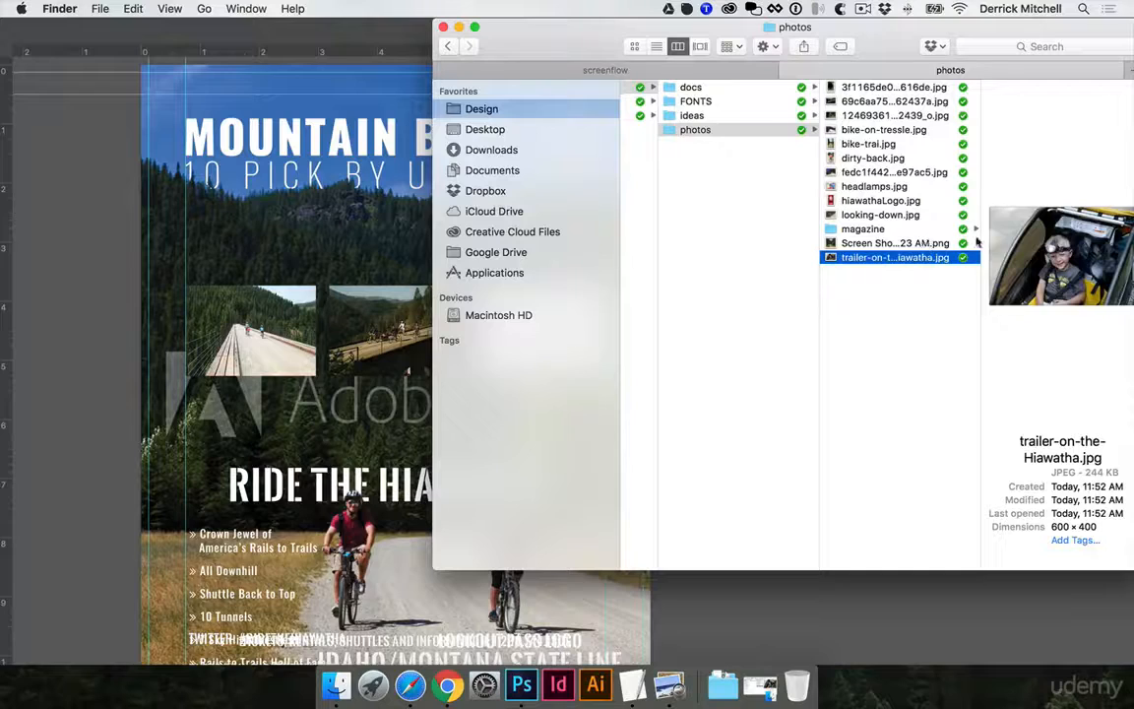
{"action": "left_click", "coordinate": [898, 201]}
{"action": "left_click", "coordinate": [876, 214]}
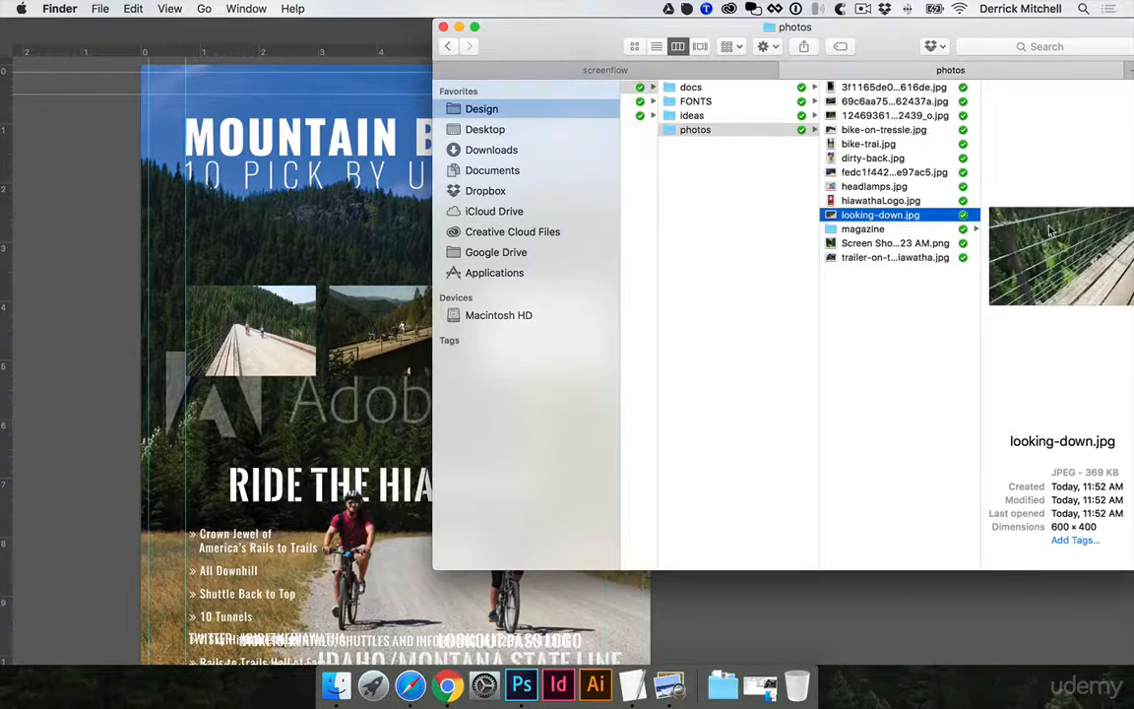
{"action": "left_click", "coordinate": [897, 245]}
{"action": "left_click", "coordinate": [898, 257]}
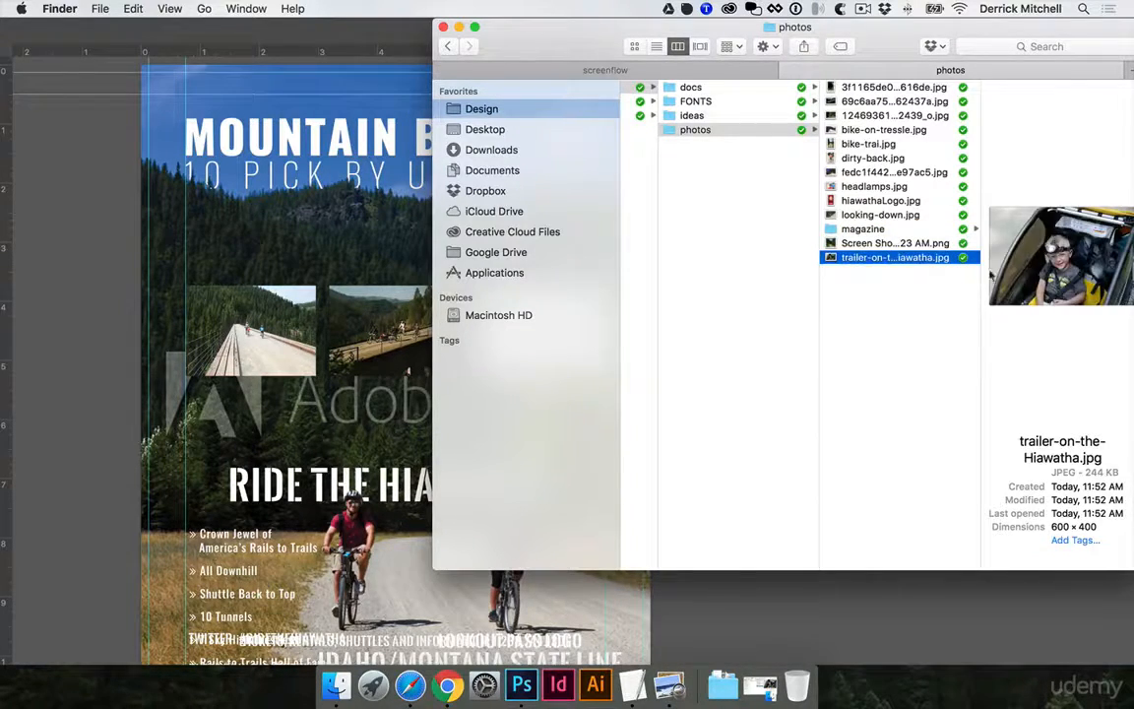
{"action": "left_click", "coordinate": [874, 186]}
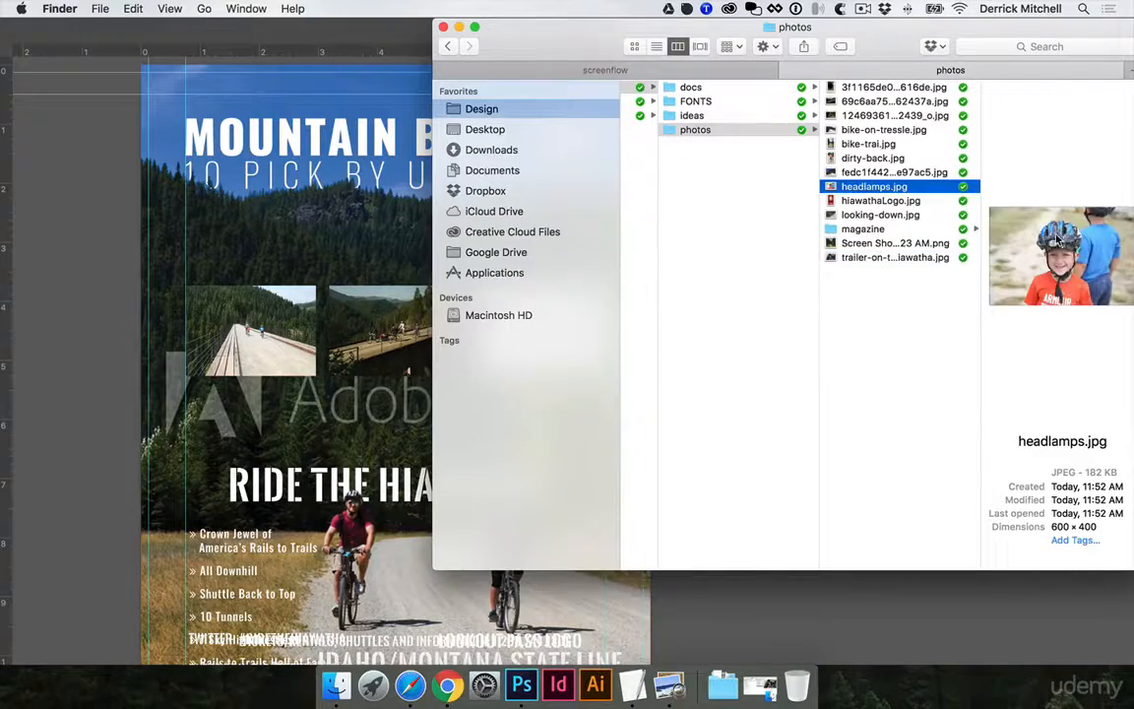
Place headlamps.jpg above the right rectangle's layer, scaled to about 2.65 x 1.77 in, and clip it to that rectangle
{"action": "left_click_drag", "start_coordinate": [544, 38], "coordinate": [782, 74]}
{"action": "left_click", "coordinate": [557, 253]}
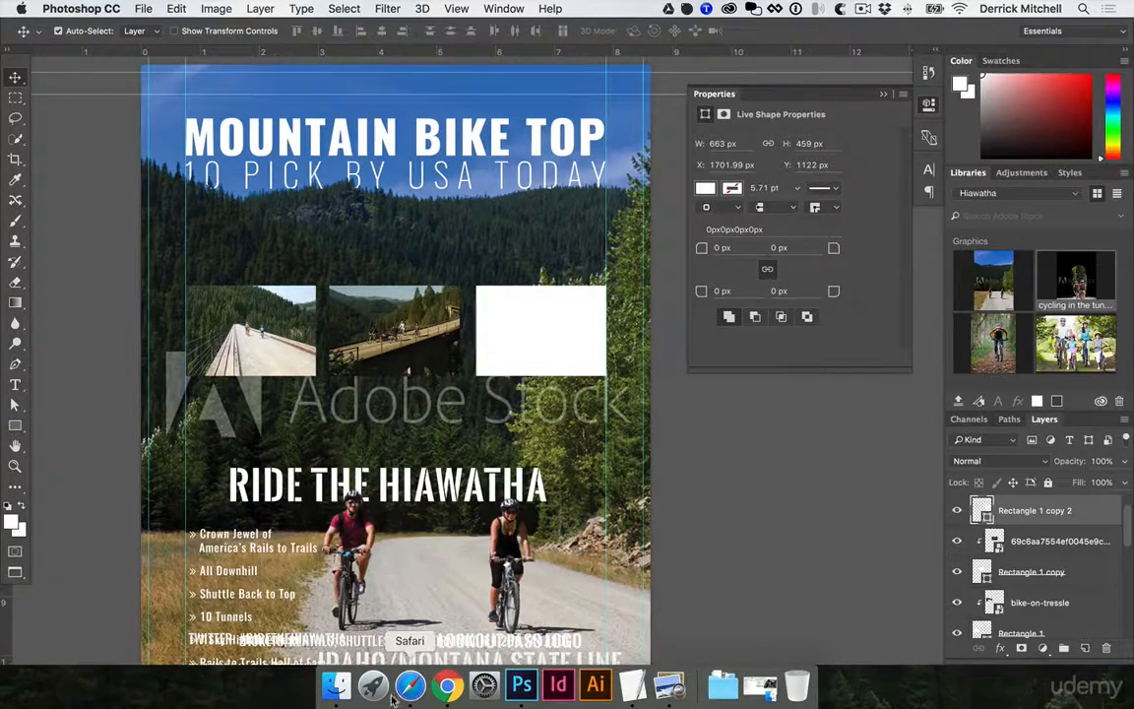
{"action": "left_click", "coordinate": [336, 686]}
{"action": "left_click_drag", "start_coordinate": [1100, 228], "coordinate": [515, 320]}
{"action": "left_click_drag", "start_coordinate": [326, 200], "coordinate": [497, 308]}
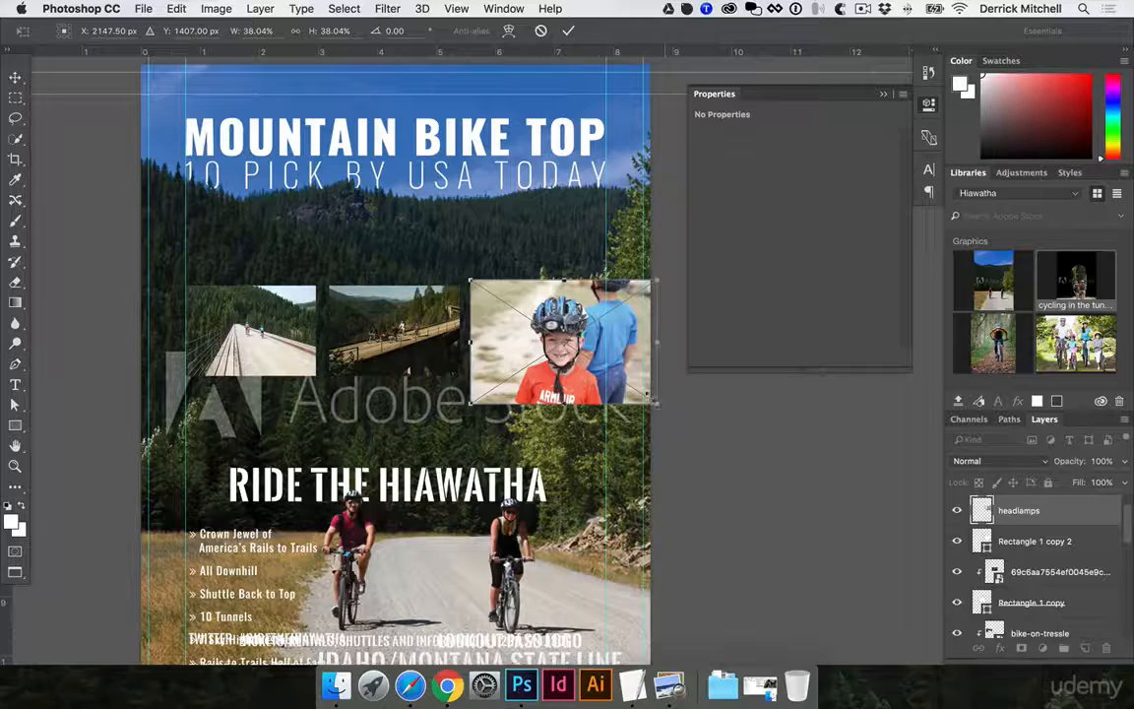
{"action": "left_click_drag", "start_coordinate": [654, 400], "coordinate": [626, 378]}
{"action": "key", "text": "Return"}
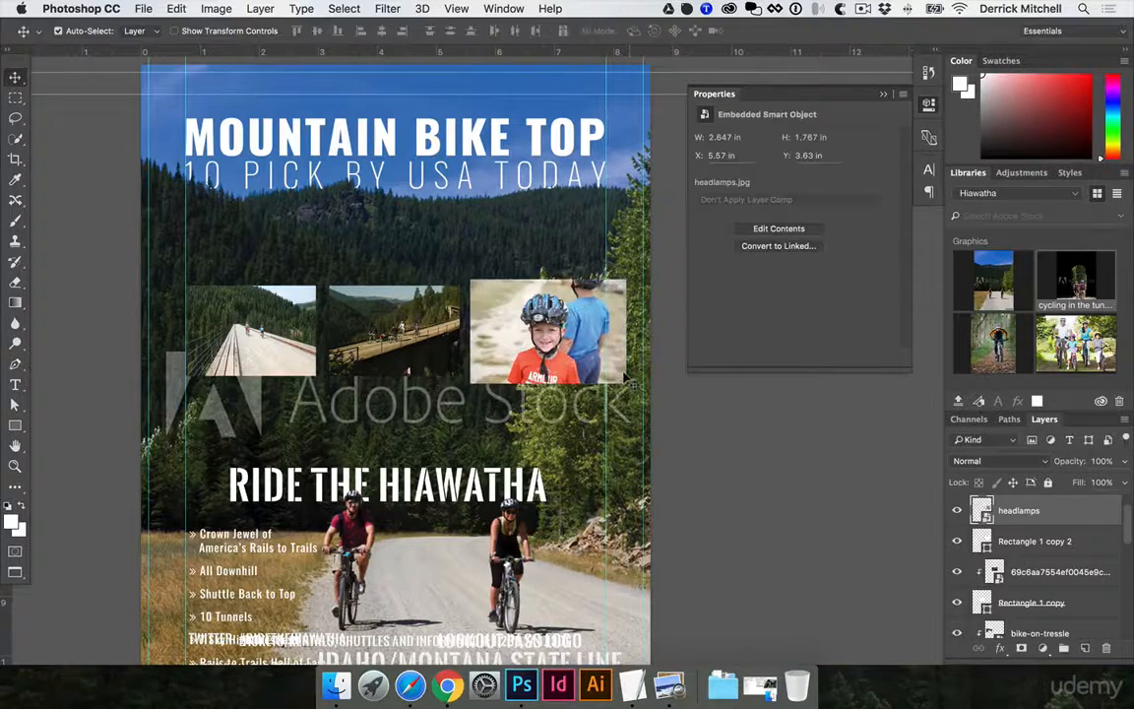
{"action": "key", "text": "super+alt+g"}
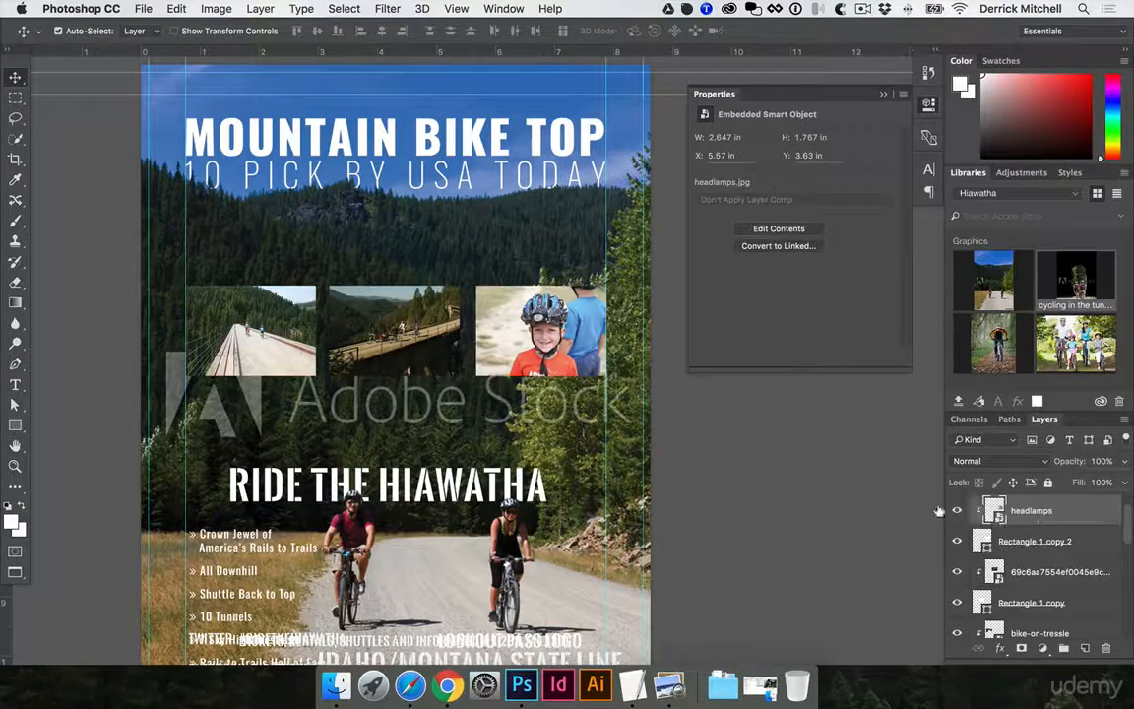
Hide the guides and apply a white Stroke layer style to the right rectangle's layer, Rectangle 1 copy 2
{"action": "key", "text": "super+semicolon"}
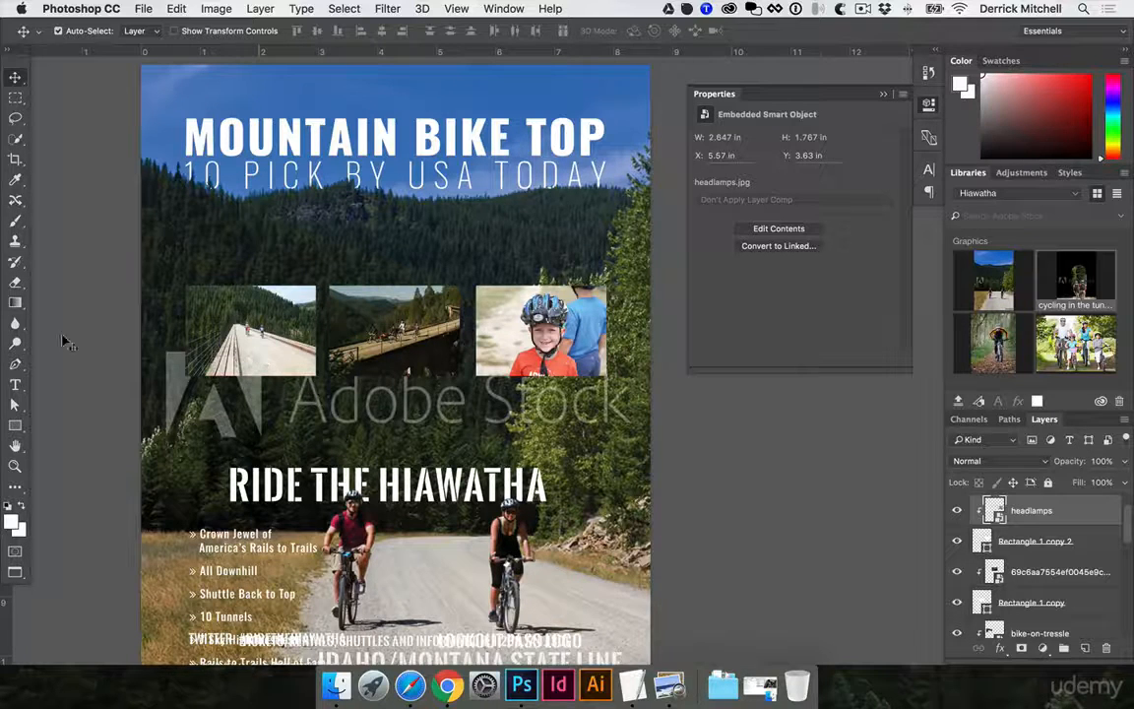
{"action": "left_click", "coordinate": [1006, 541]}
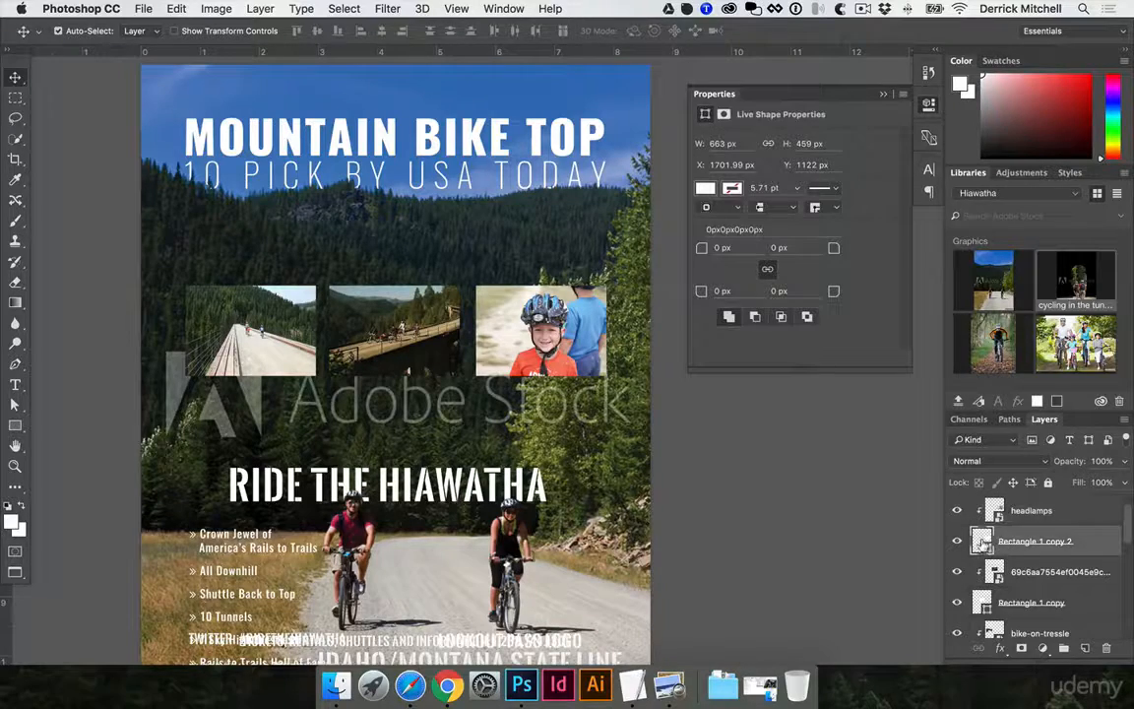
{"action": "double_click", "coordinate": [1110, 532]}
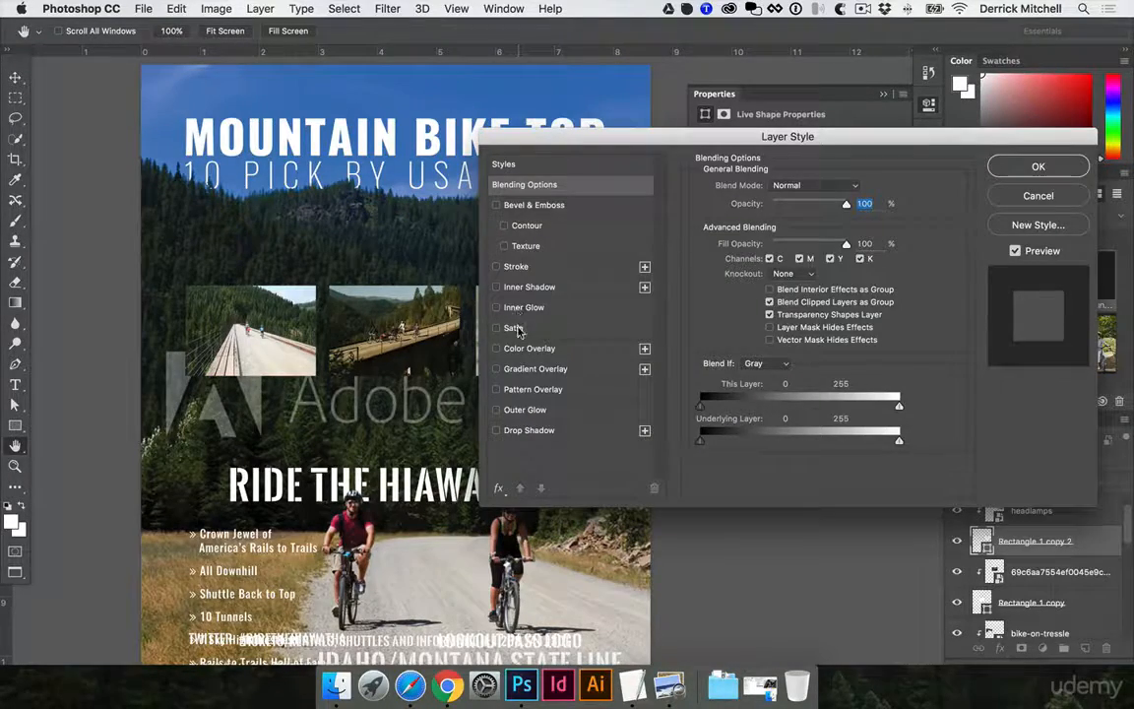
{"action": "left_click", "coordinate": [496, 266]}
{"action": "left_click_drag", "start_coordinate": [524, 137], "coordinate": [675, 232]}
{"action": "left_click", "coordinate": [930, 282]}
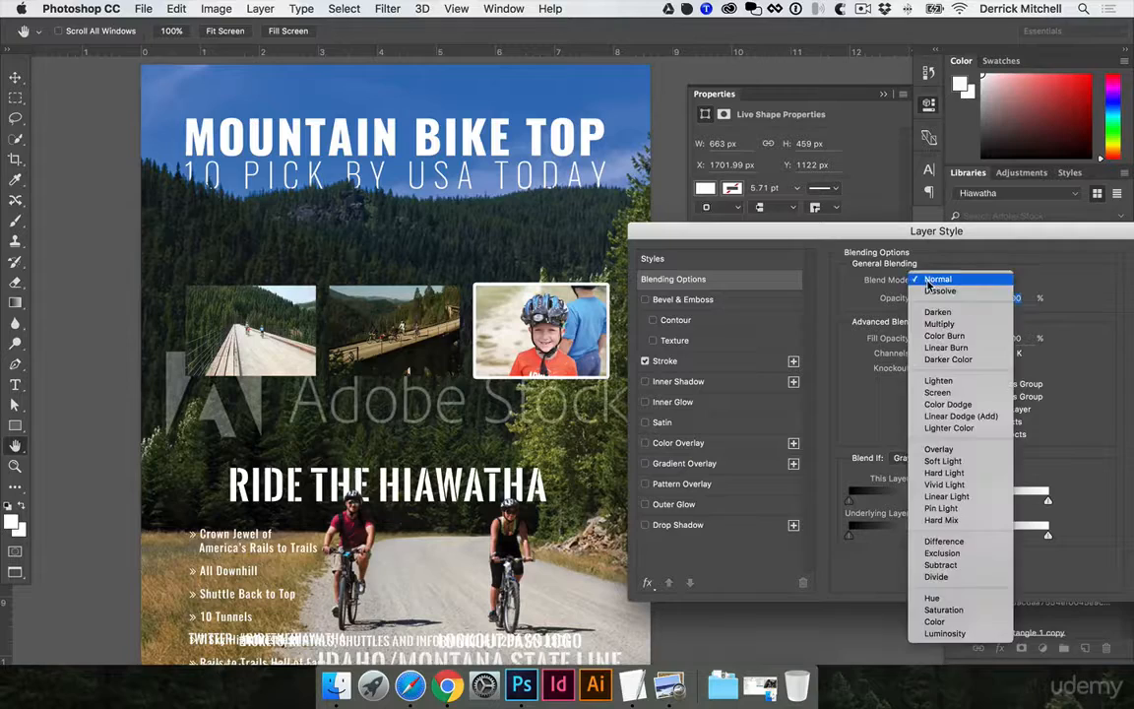
{"action": "left_click", "coordinate": [864, 286]}
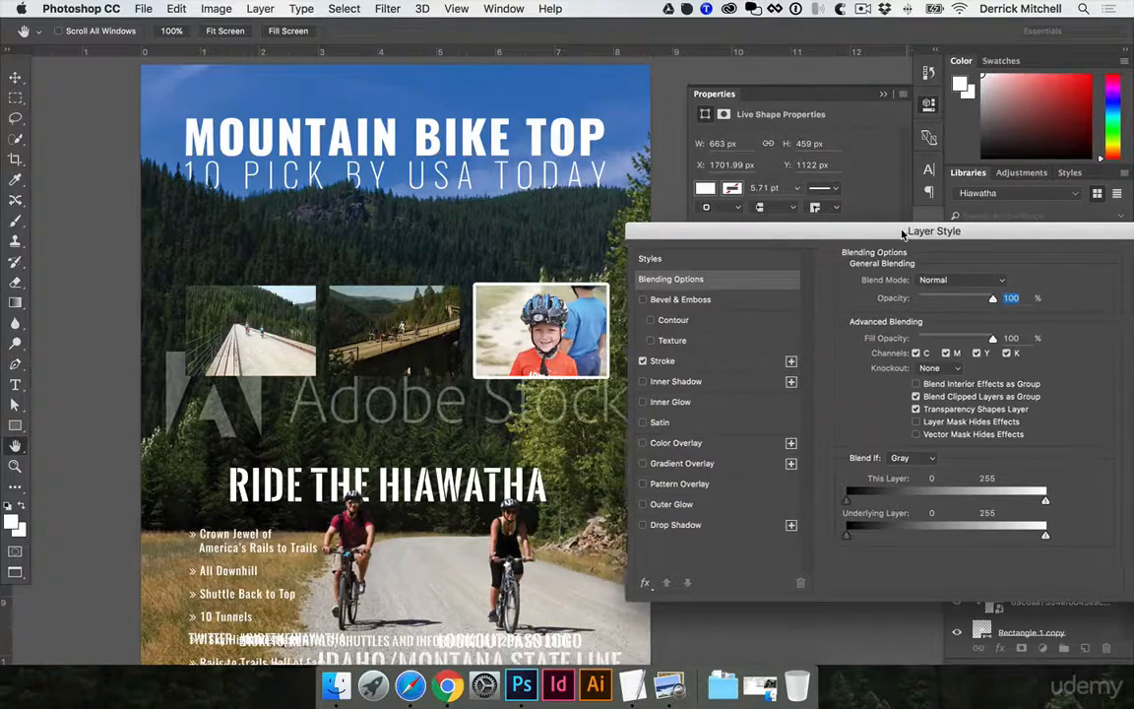
{"action": "left_click_drag", "start_coordinate": [923, 232], "coordinate": [768, 270]}
{"action": "left_click", "coordinate": [1033, 300]}
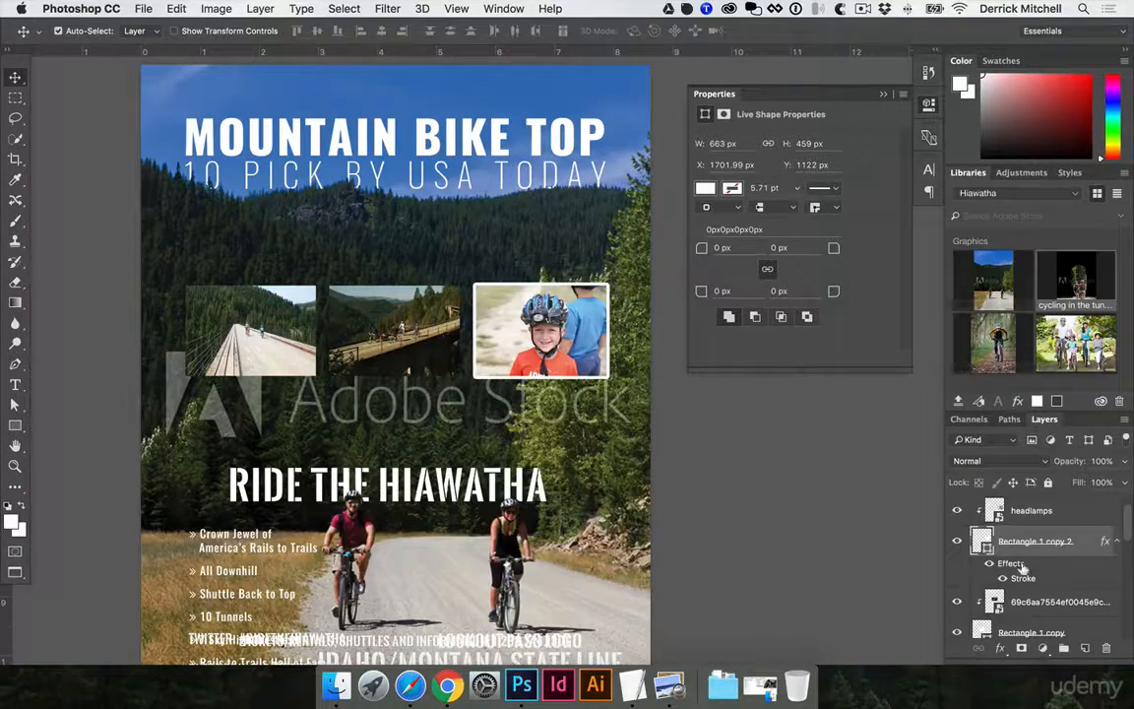
Compare the right photo with and without its stroke, and copy that effect onto the middle rectangle's layer, Rectangle 1 copy
{"action": "left_click", "coordinate": [987, 564]}
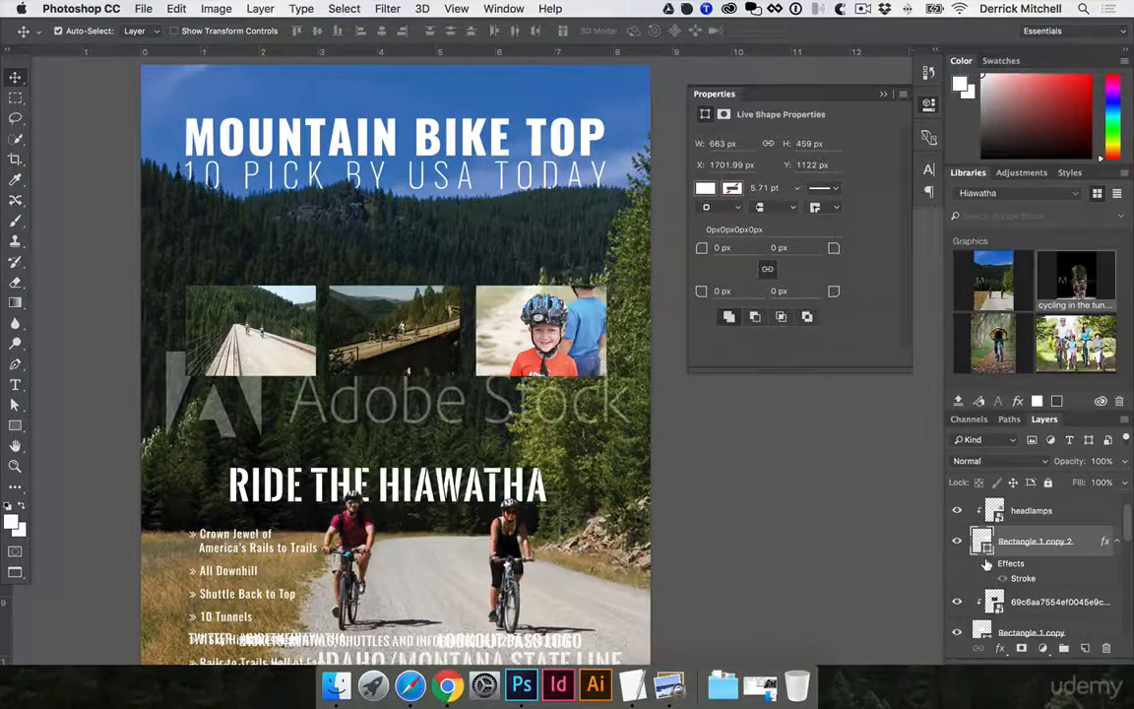
{"action": "left_click", "coordinate": [987, 565]}
{"action": "scroll", "coordinate": [1006, 550], "scroll_direction": "down", "scroll_amount": 1}
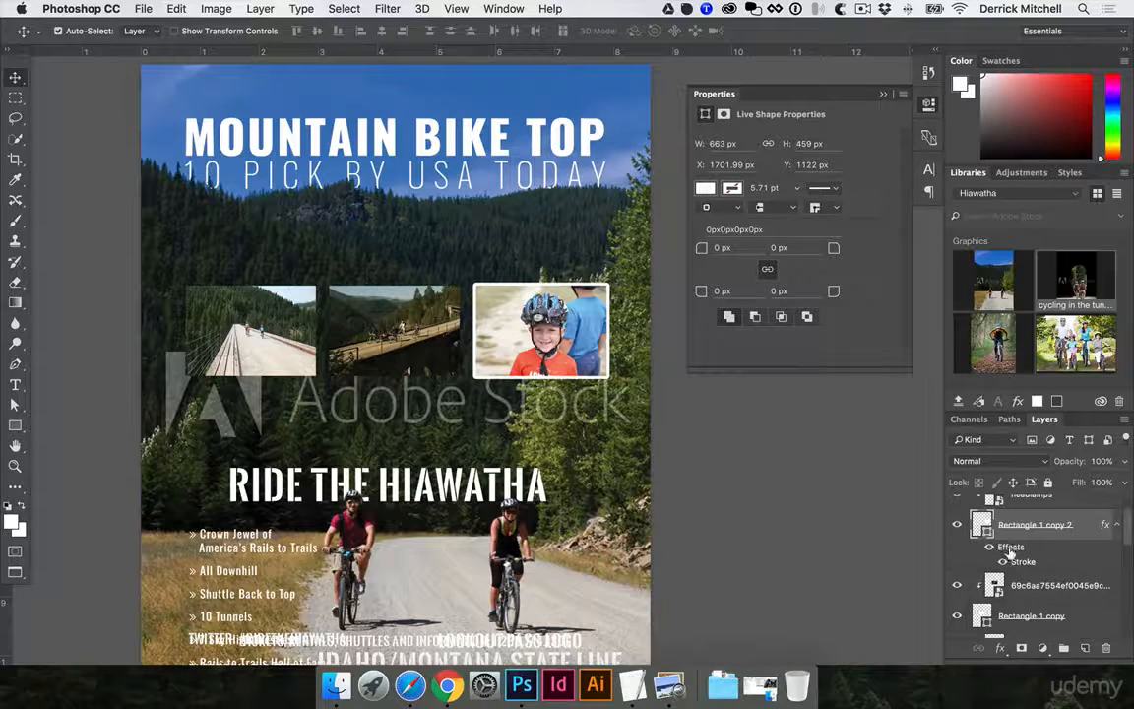
{"action": "scroll", "coordinate": [1012, 540], "scroll_direction": "down", "scroll_amount": 1}
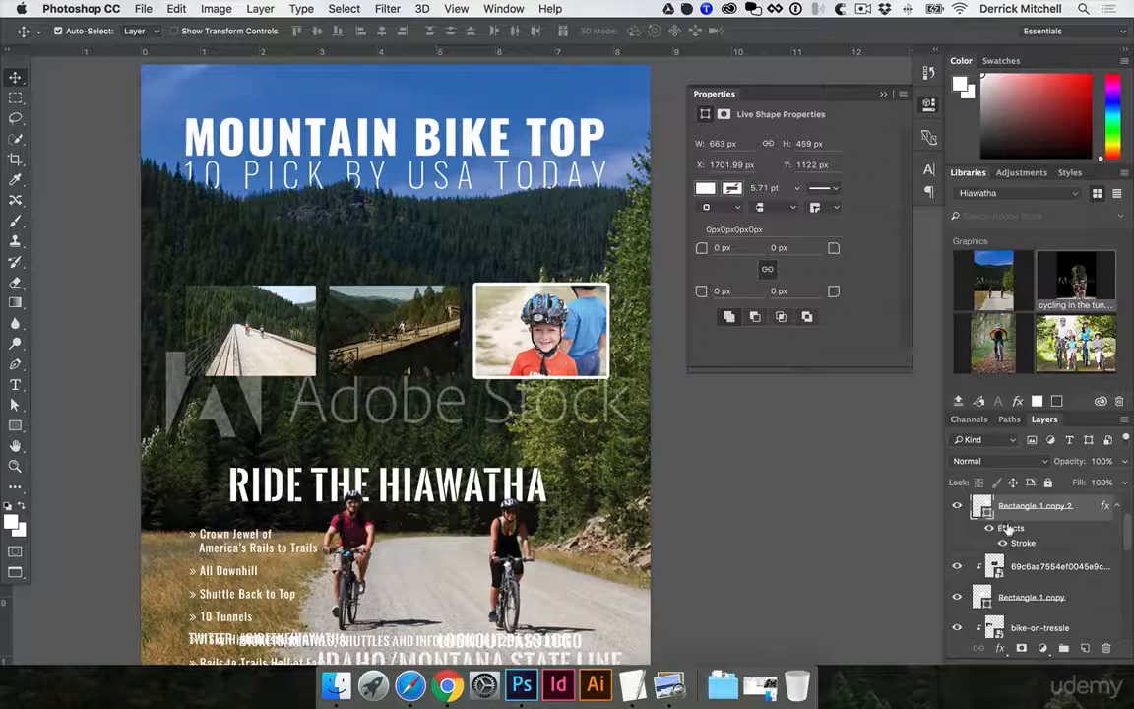
{"action": "left_click_drag", "start_coordinate": [1008, 529], "coordinate": [1011, 589]}
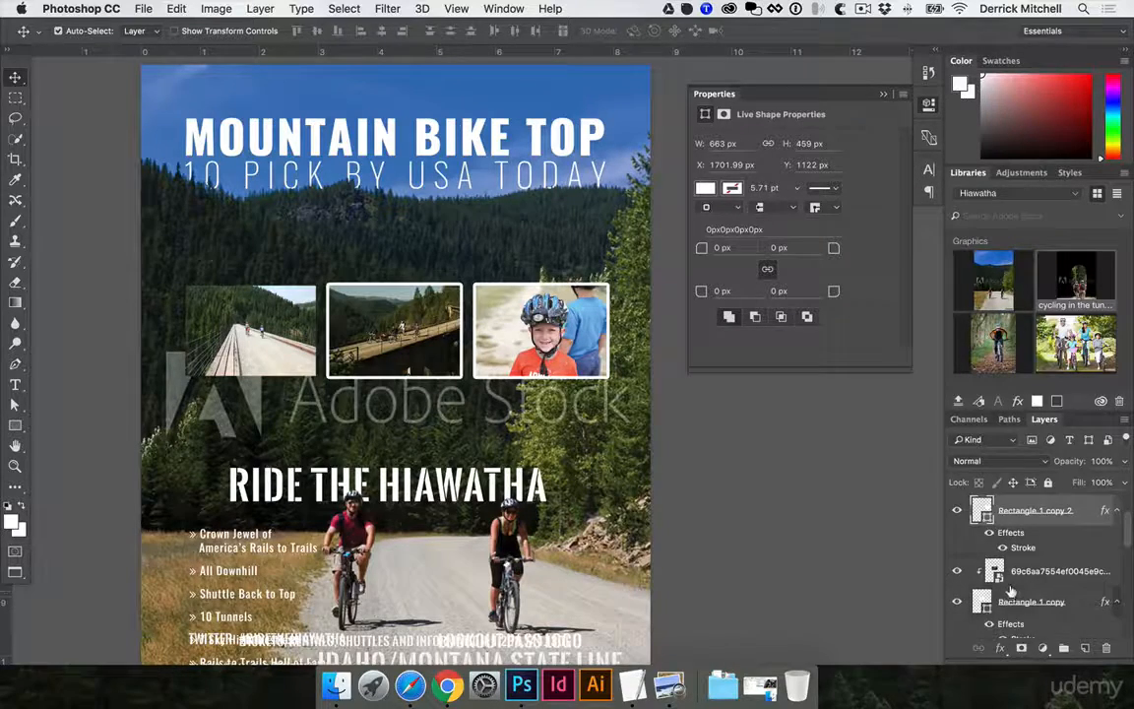
Try to copy the stroke effect from the middle rectangle's layer to the left rectangle's layer, Rectangle 1, and undo it
{"action": "scroll", "coordinate": [1012, 589], "scroll_direction": "down", "scroll_amount": 3}
{"action": "scroll", "coordinate": [1009, 571], "scroll_direction": "down", "scroll_amount": 1}
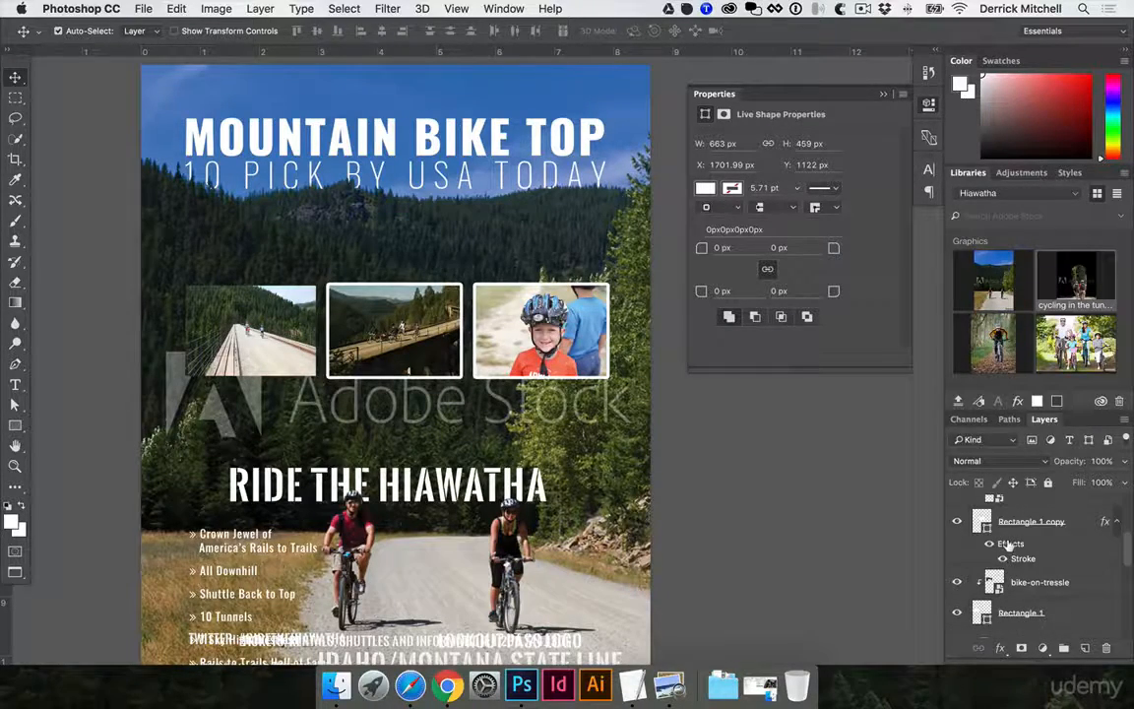
{"action": "left_click_drag", "start_coordinate": [1008, 544], "coordinate": [1006, 614]}
{"action": "key", "text": "super+z"}
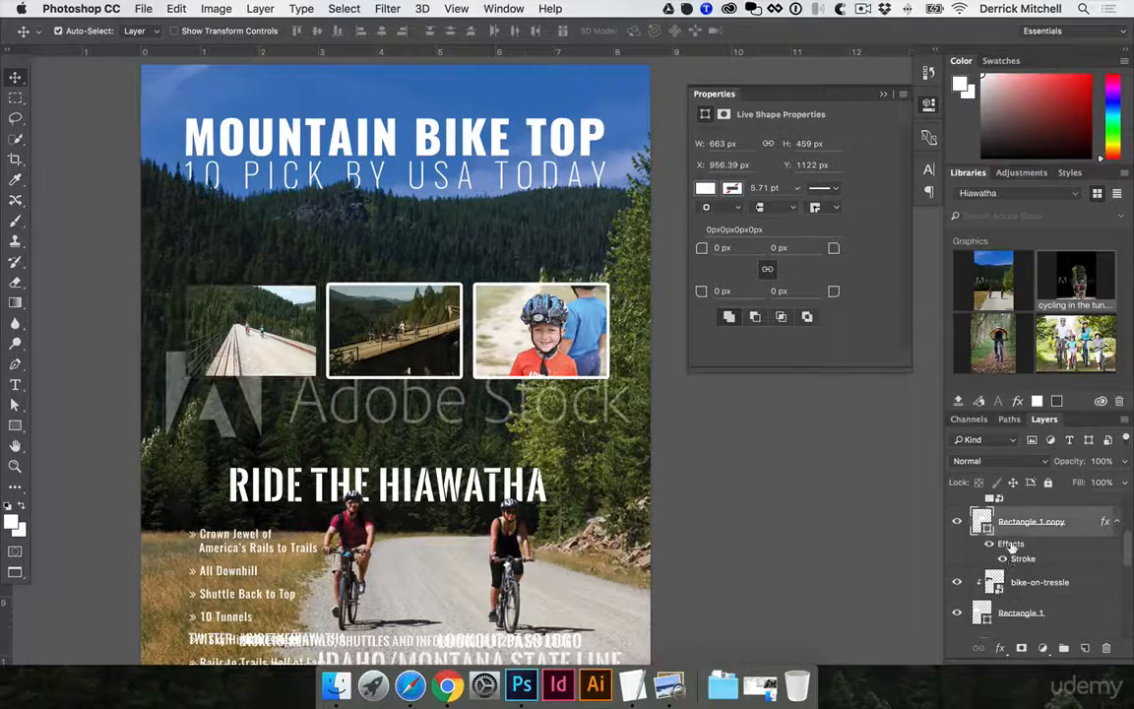
Copy the layer style from the middle rectangle's layer, Rectangle 1 copy, and paste it onto the left rectangle's layer, Rectangle 1
{"action": "right_click", "coordinate": [1011, 526]}
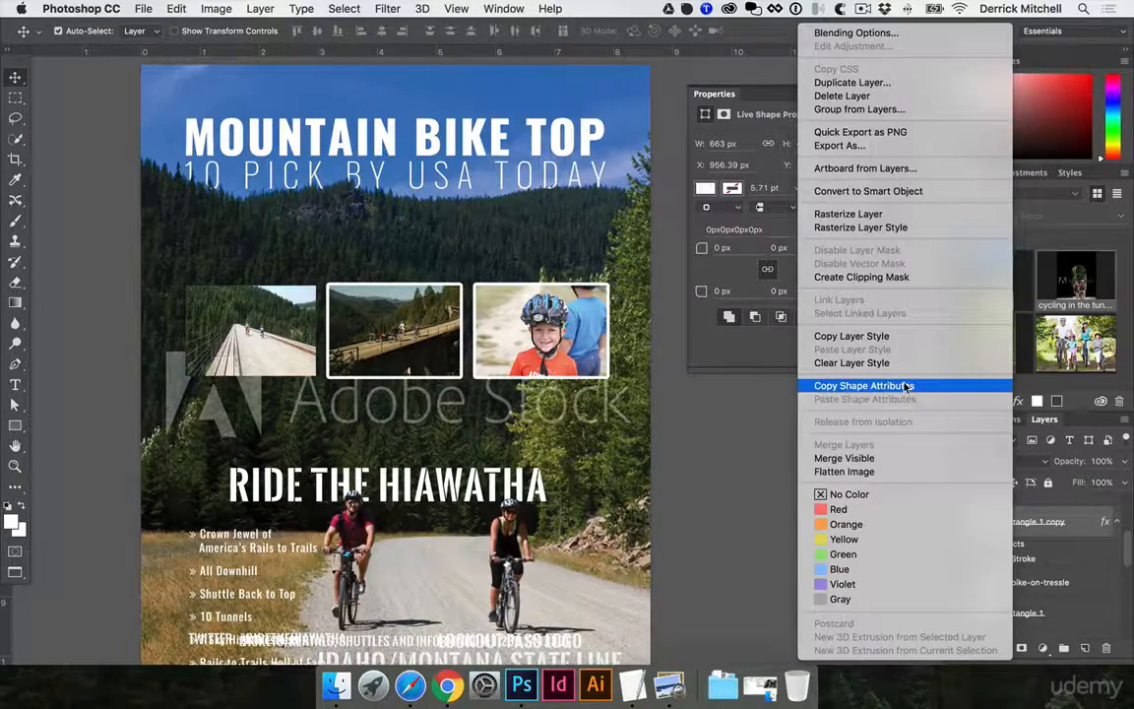
{"action": "left_click", "coordinate": [868, 338]}
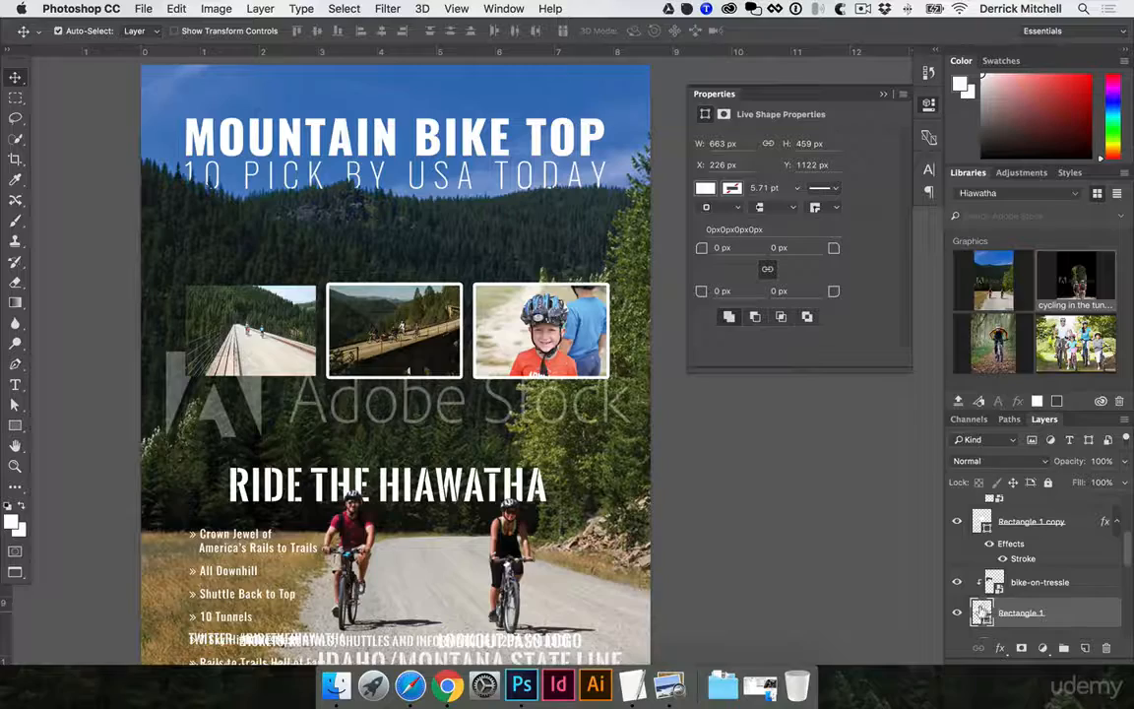
{"action": "right_click", "coordinate": [983, 614]}
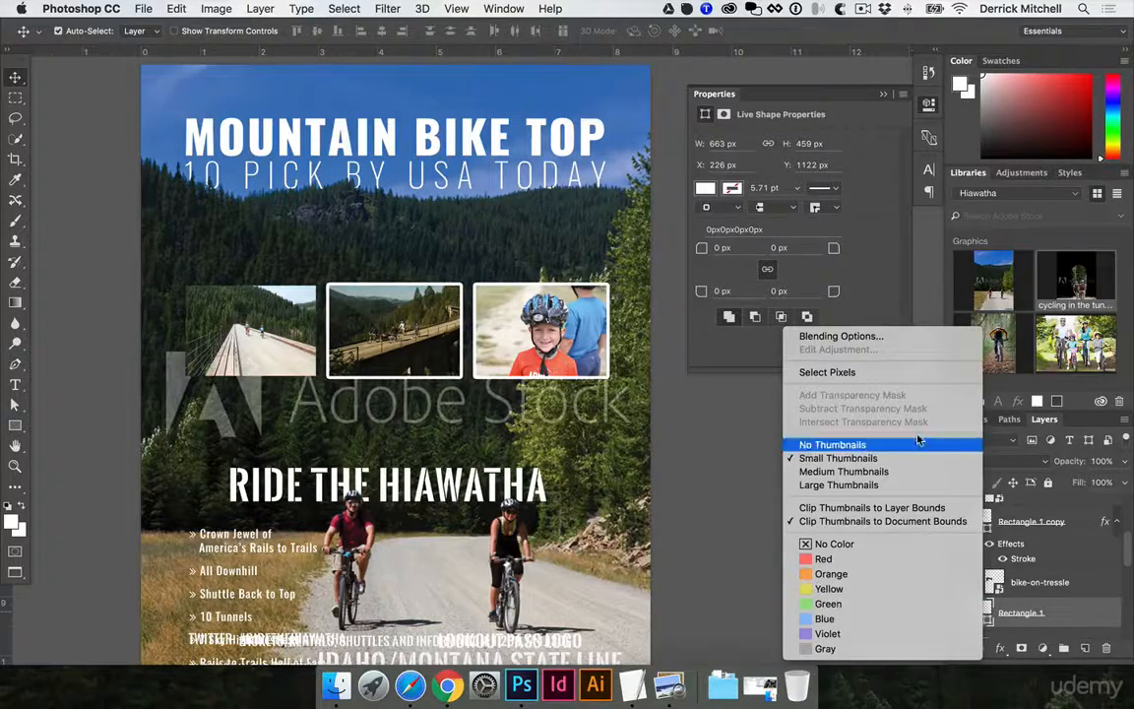
{"action": "left_click", "coordinate": [1031, 626]}
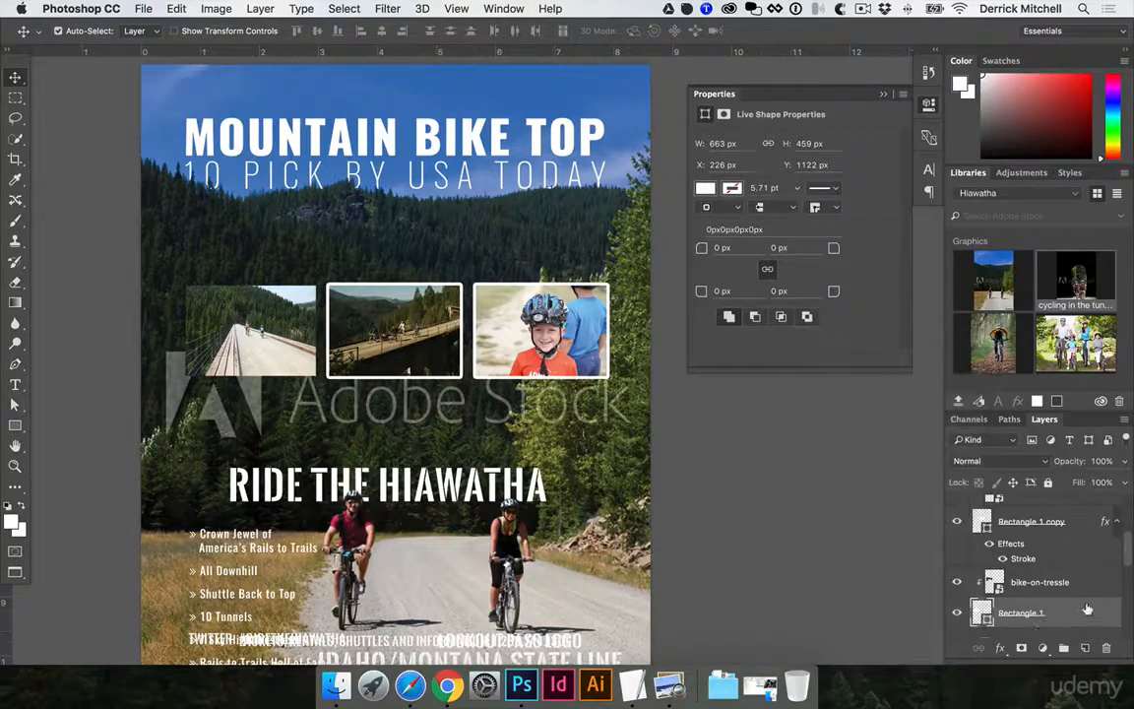
{"action": "right_click", "coordinate": [1089, 608]}
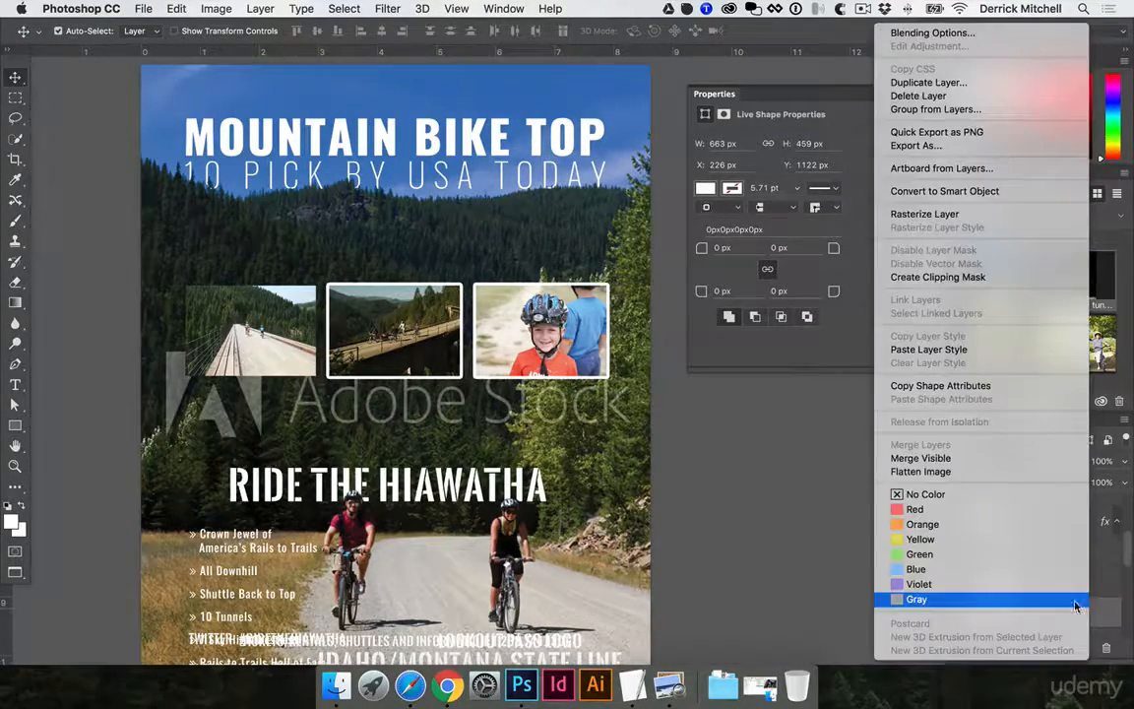
{"action": "left_click", "coordinate": [929, 350]}
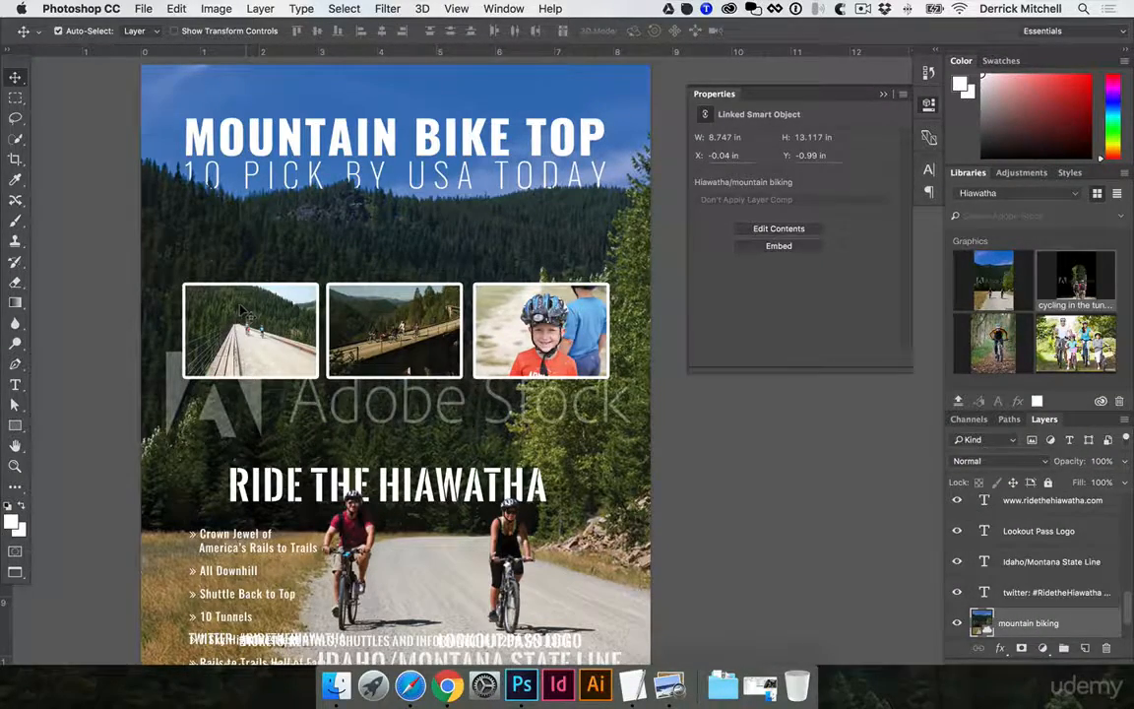
Undock the layer list beside the ad and group the photo and rectangle layers from headlamps down to Rectangle 1
{"action": "left_click", "coordinate": [463, 285]}
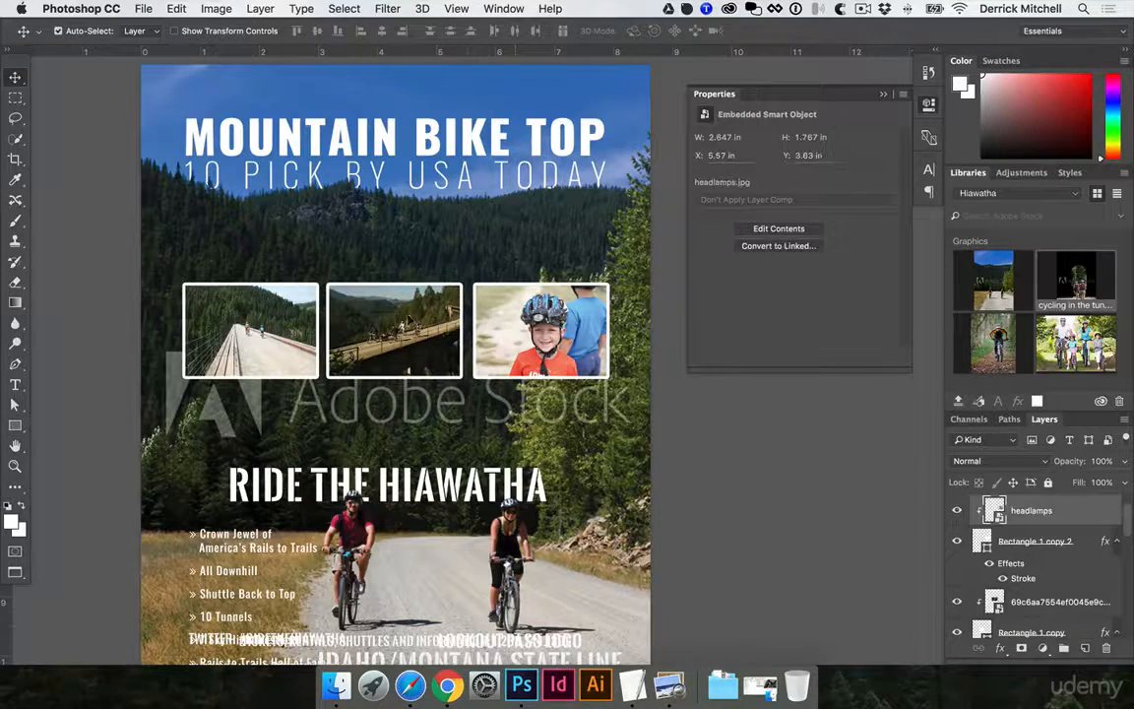
{"action": "scroll", "coordinate": [974, 530], "scroll_direction": "up", "scroll_amount": 1}
{"action": "left_click", "coordinate": [999, 557], "text": "alt"}
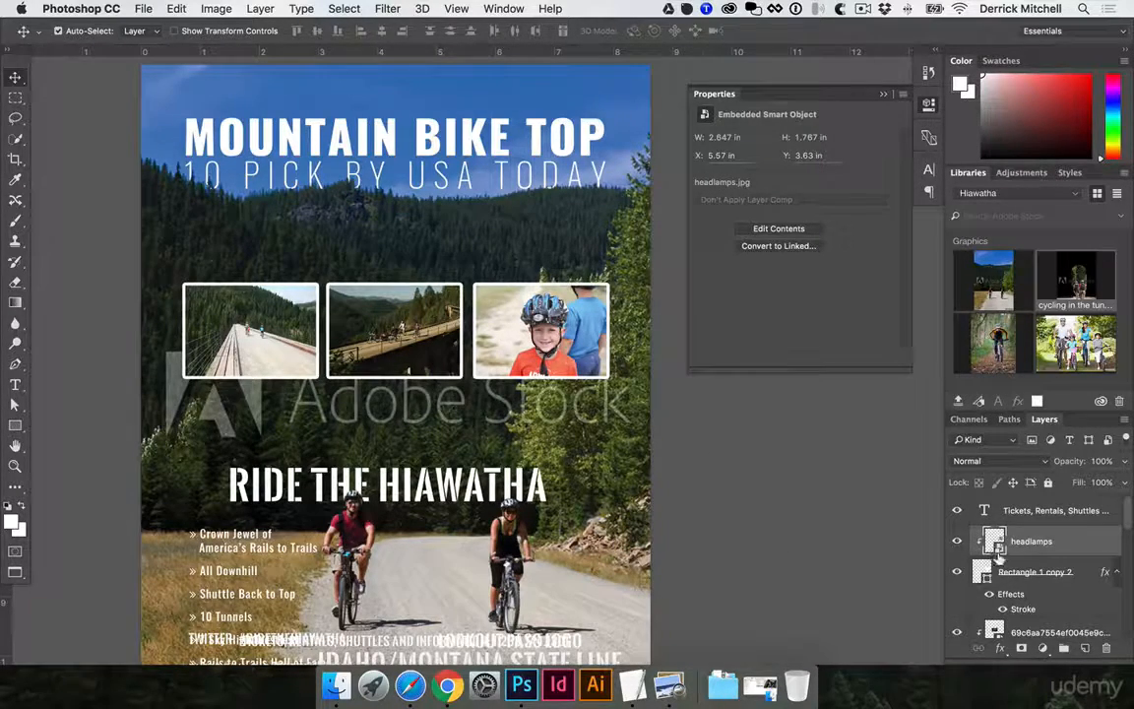
{"action": "scroll", "coordinate": [987, 497], "scroll_direction": "down", "scroll_amount": 1}
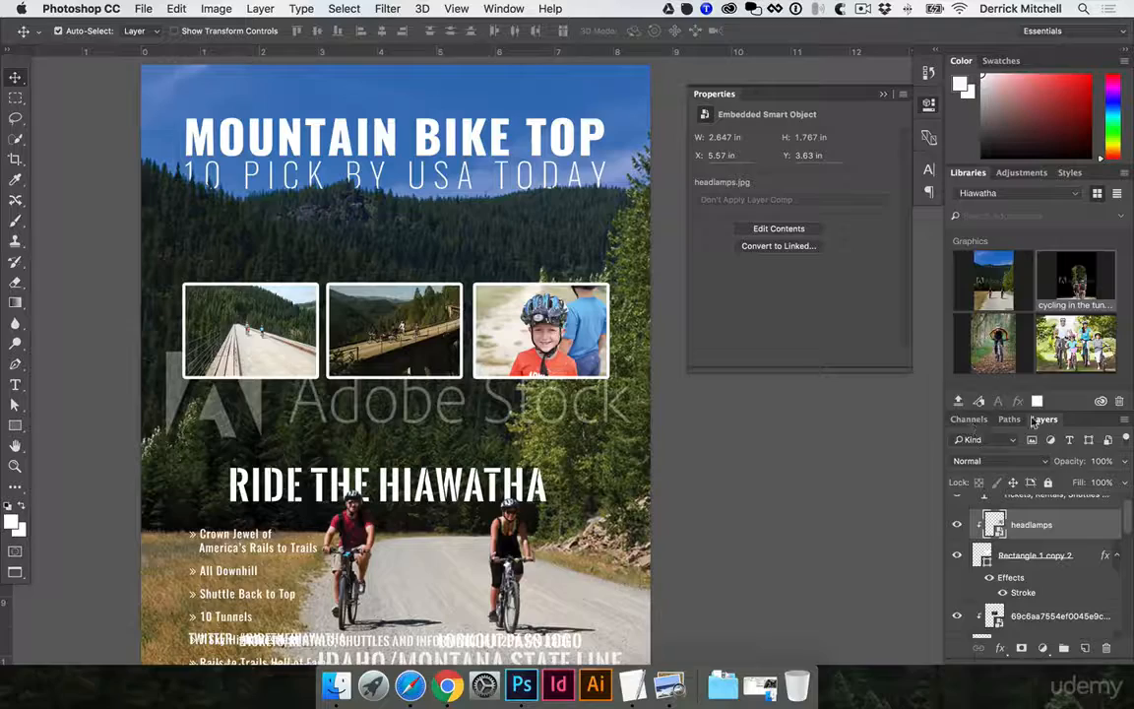
{"action": "left_click_drag", "start_coordinate": [1034, 421], "coordinate": [687, 228]}
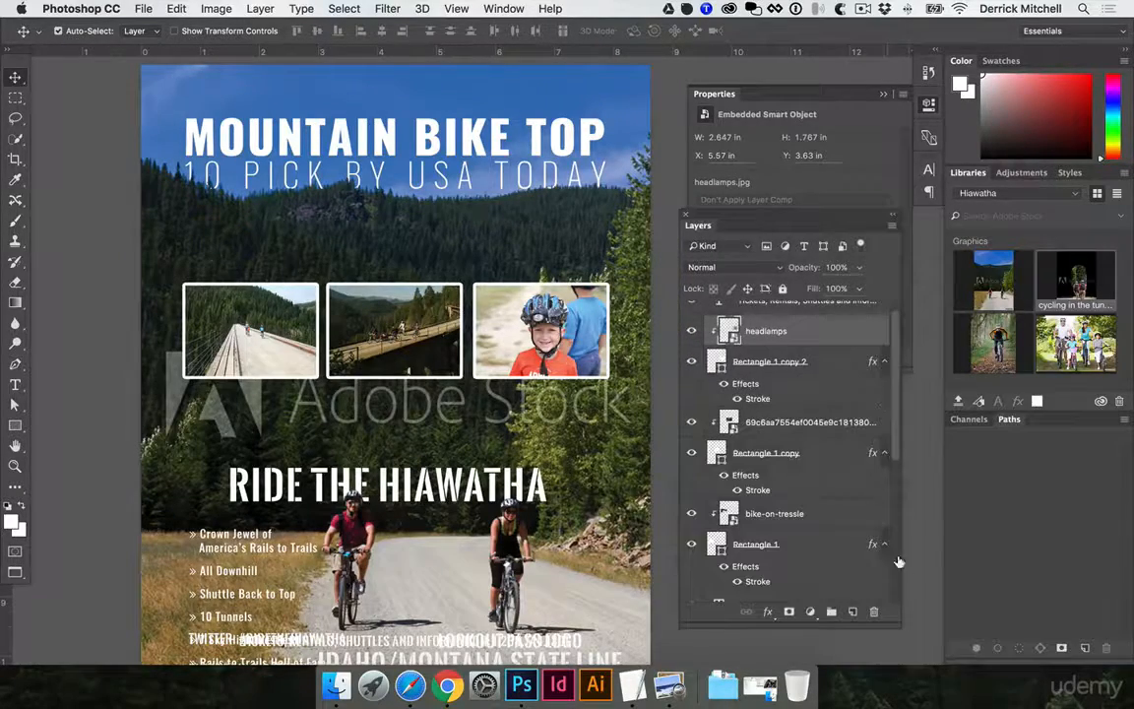
{"action": "scroll", "coordinate": [773, 362], "scroll_direction": "up", "scroll_amount": 2}
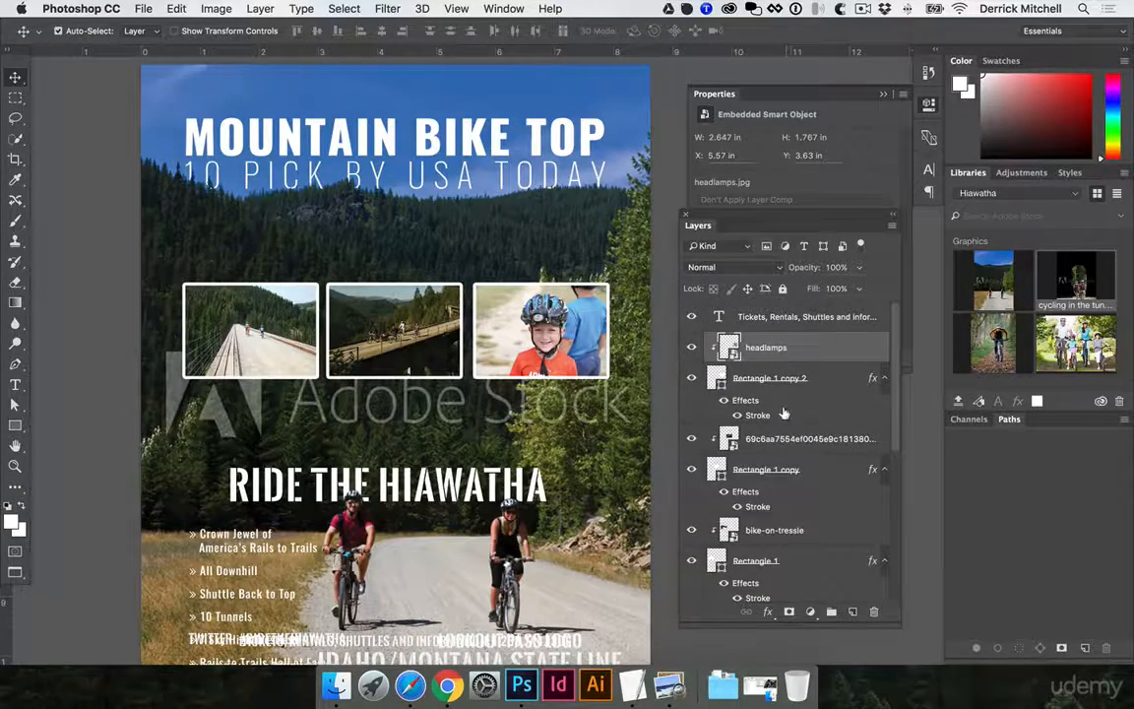
{"action": "left_click", "coordinate": [766, 559], "text": "shift"}
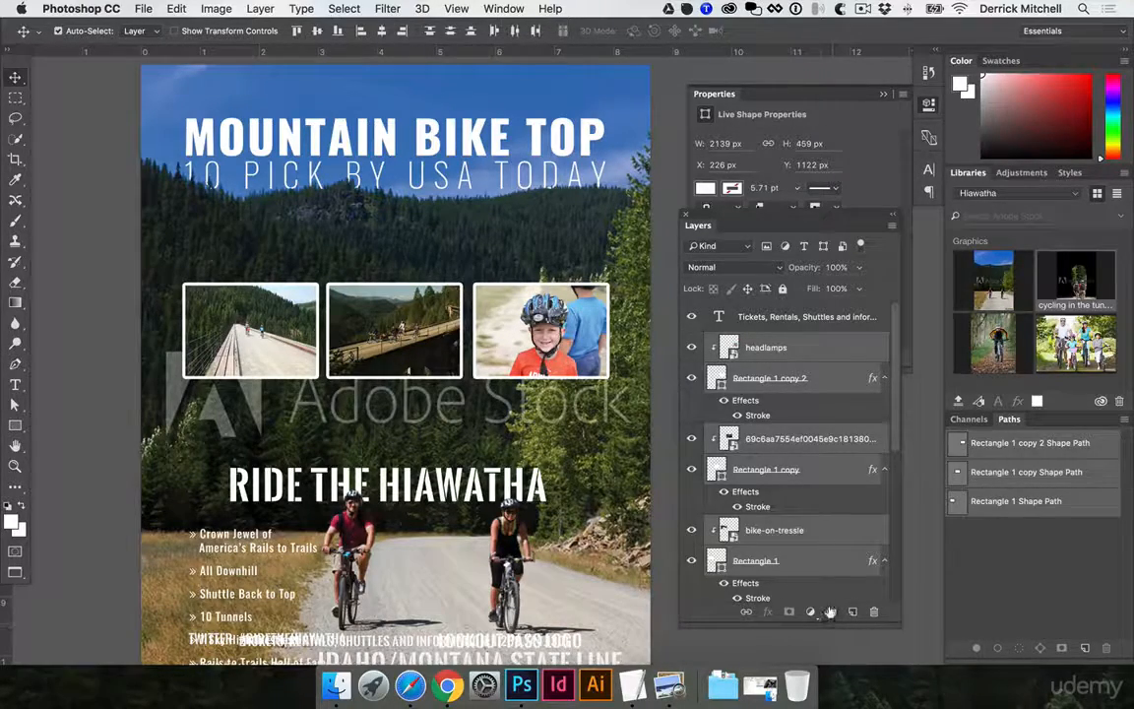
{"action": "left_click", "coordinate": [830, 611]}
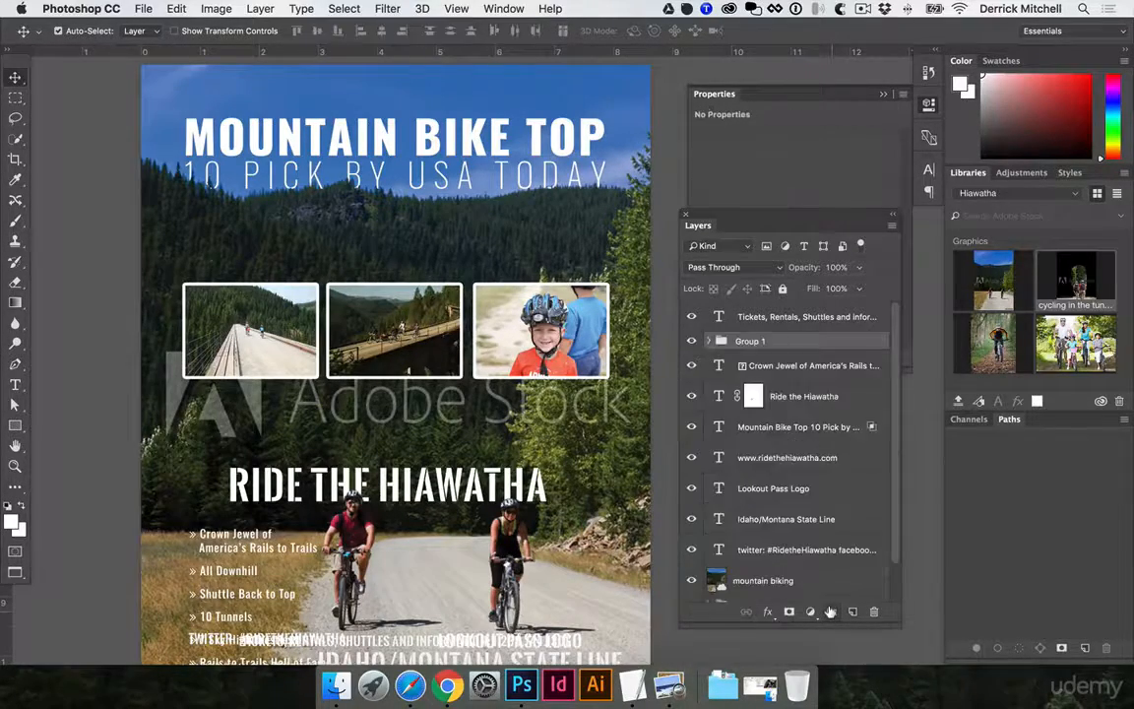
Try a Multiply drop shadow on Group 1 with 84% opacity, 0 px distance, 38% spread and 122 px size
{"action": "left_click", "coordinate": [770, 613]}
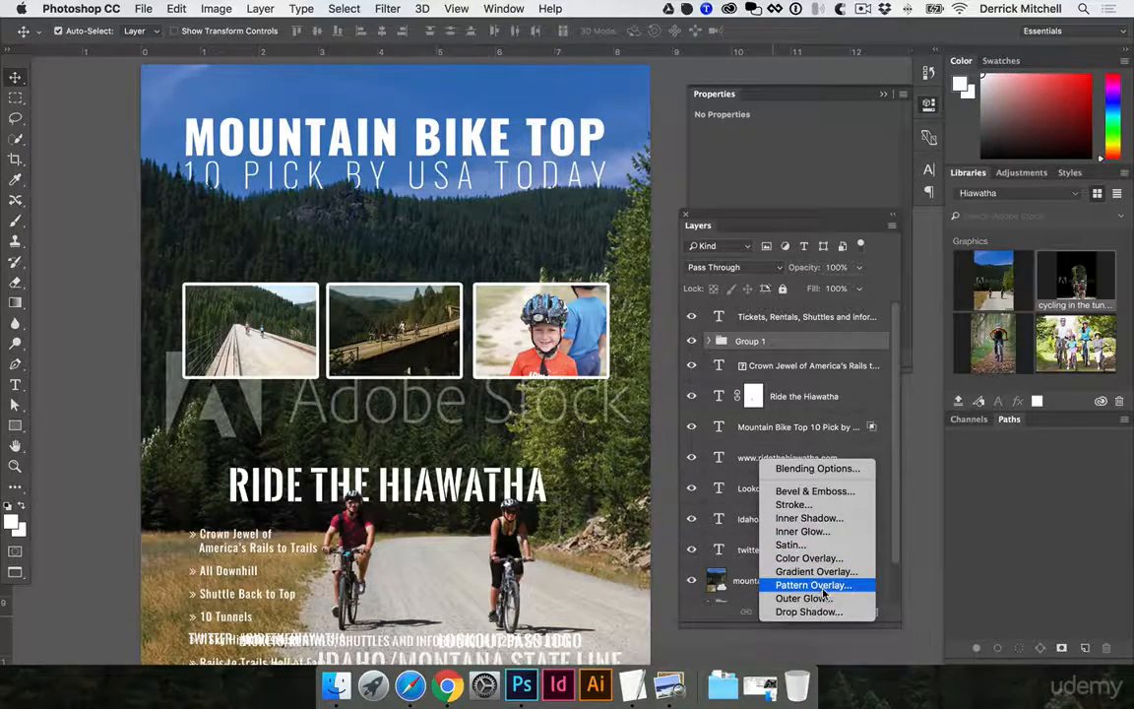
{"action": "left_click", "coordinate": [800, 626]}
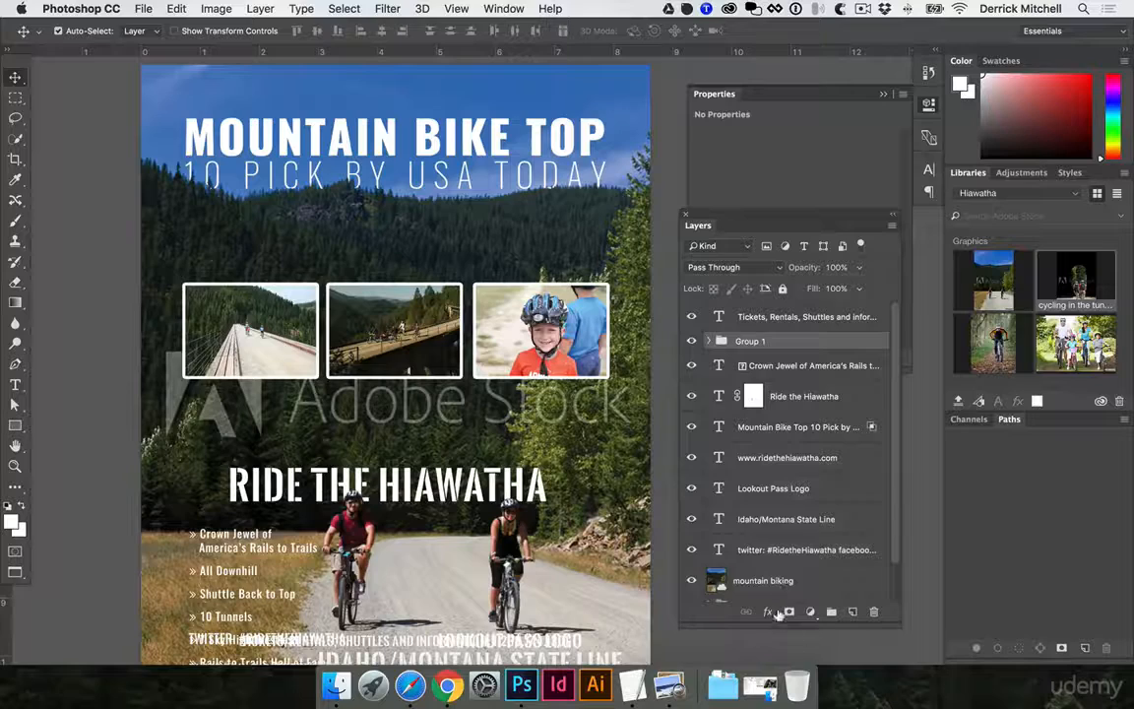
{"action": "left_click", "coordinate": [778, 612]}
{"action": "left_click", "coordinate": [738, 554]}
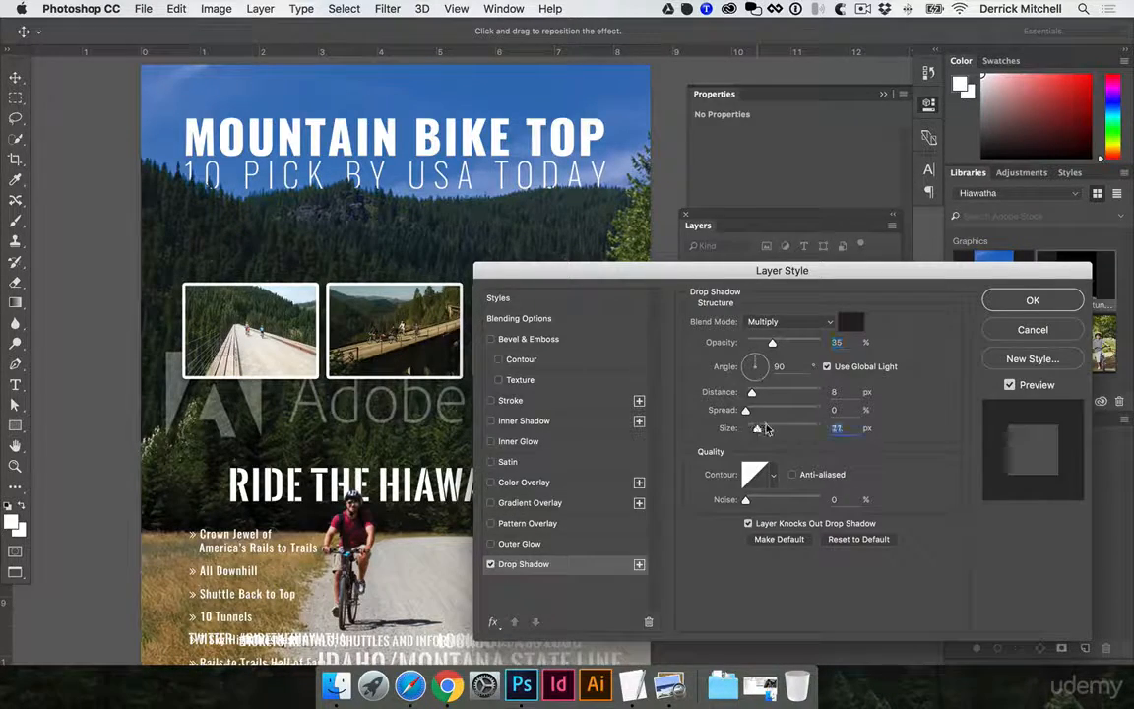
{"action": "left_click_drag", "start_coordinate": [755, 428], "coordinate": [786, 428]}
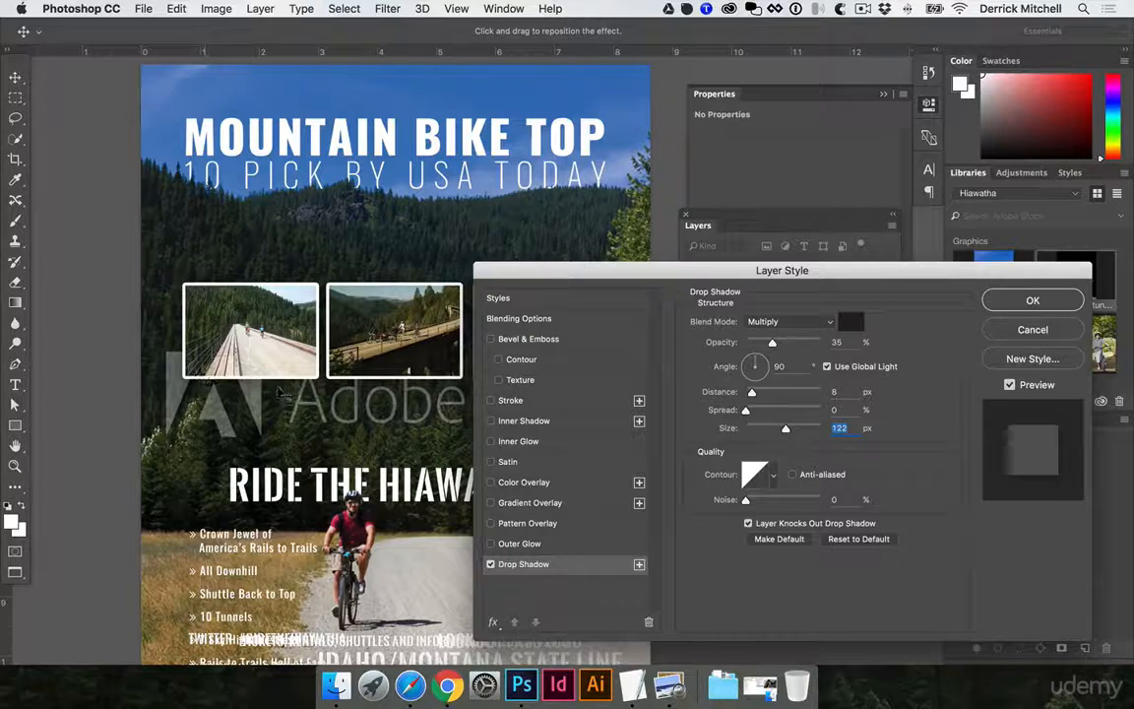
{"action": "left_click_drag", "start_coordinate": [774, 343], "coordinate": [810, 344]}
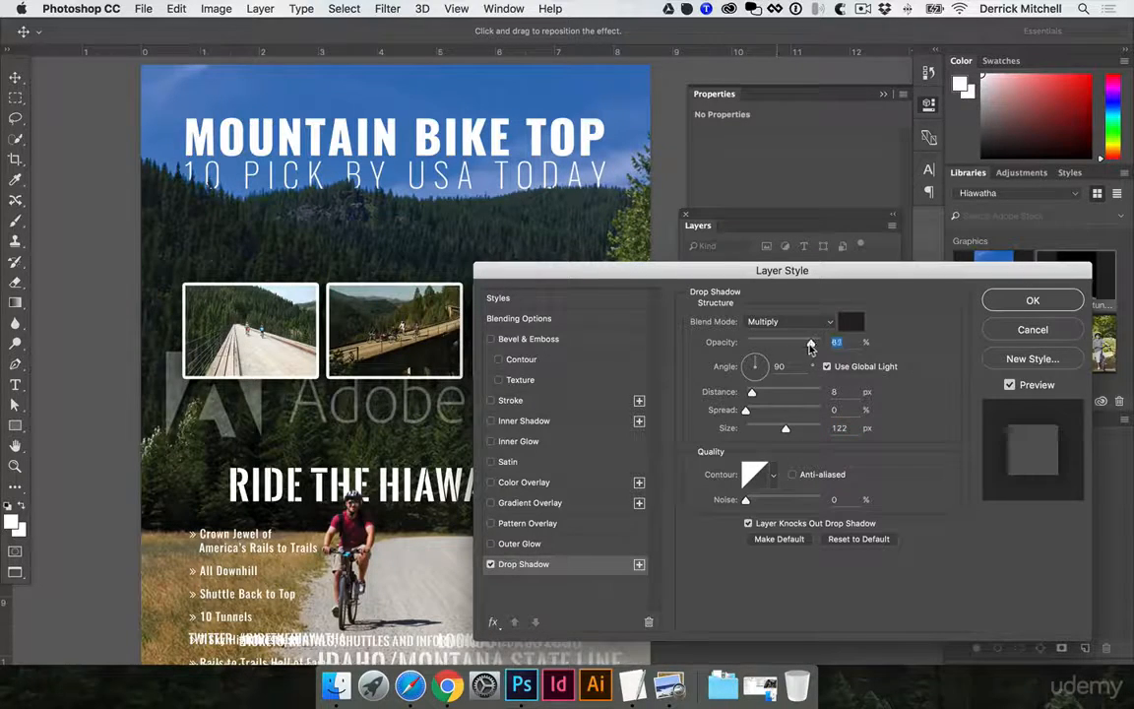
{"action": "mouse_move", "coordinate": [746, 410]}
{"action": "left_mouse_down"}
{"action": "mouse_move", "coordinate": [774, 410]}
{"action": "mouse_move", "coordinate": [743, 393]}
{"action": "left_mouse_up"}
Try the group's drop shadow at 23% spread and 185 px size, and switch the effect off before closing the layer style settings
{"action": "left_click_drag", "start_coordinate": [610, 266], "coordinate": [807, 320]}
{"action": "left_click_drag", "start_coordinate": [715, 331], "coordinate": [633, 289]}
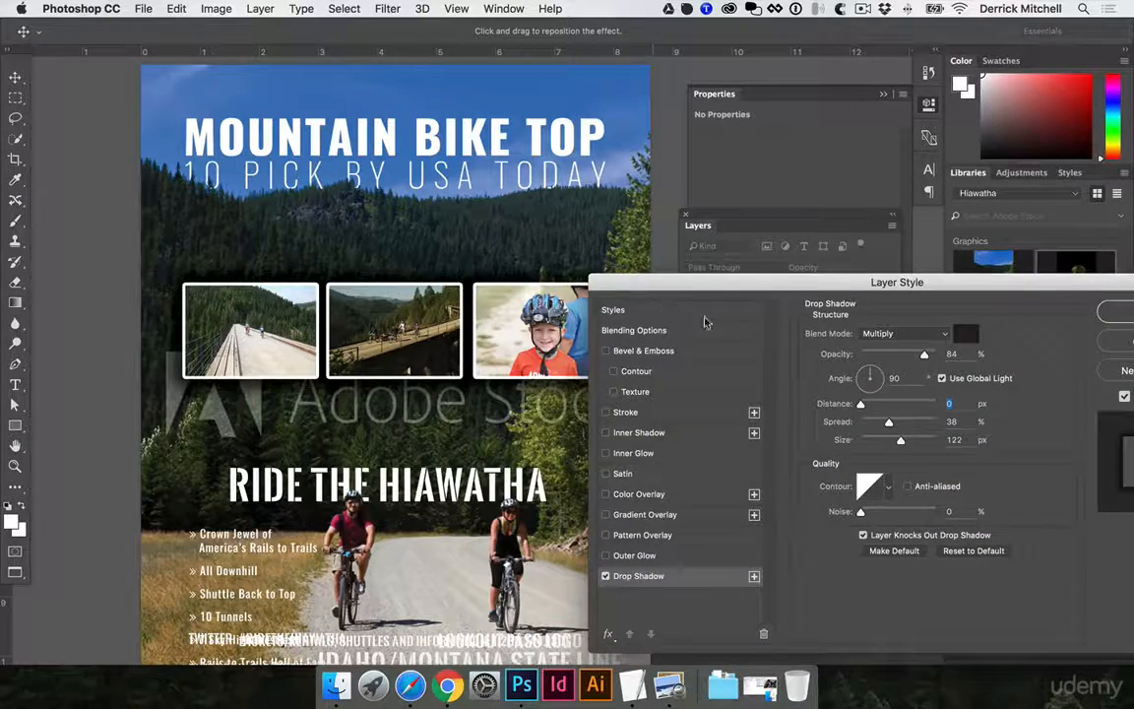
{"action": "left_click_drag", "start_coordinate": [900, 441], "coordinate": [878, 425]}
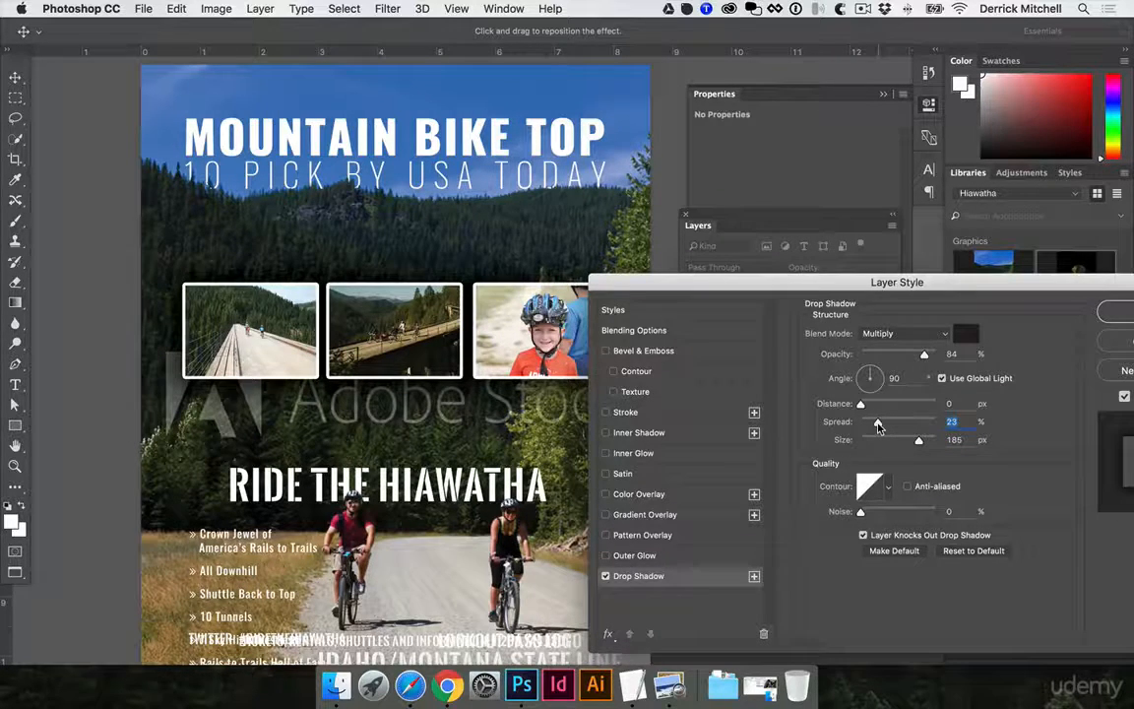
{"action": "left_click", "coordinate": [606, 576]}
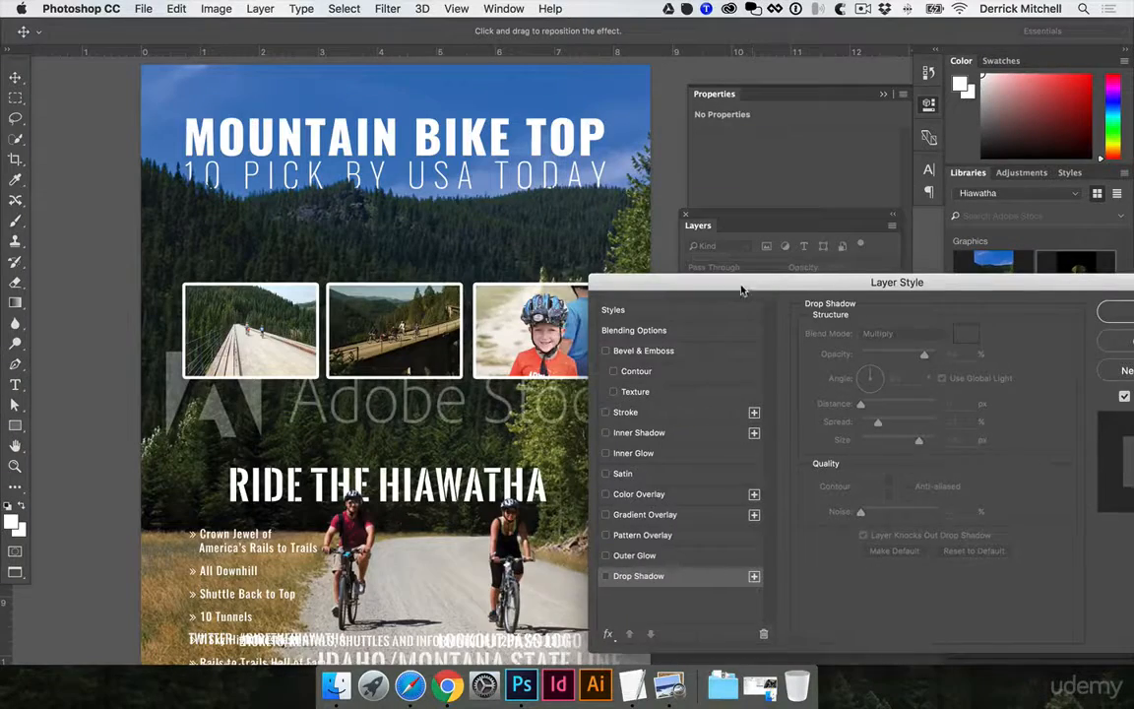
{"action": "left_click_drag", "start_coordinate": [742, 290], "coordinate": [662, 287]}
{"action": "left_click", "coordinate": [1067, 309]}
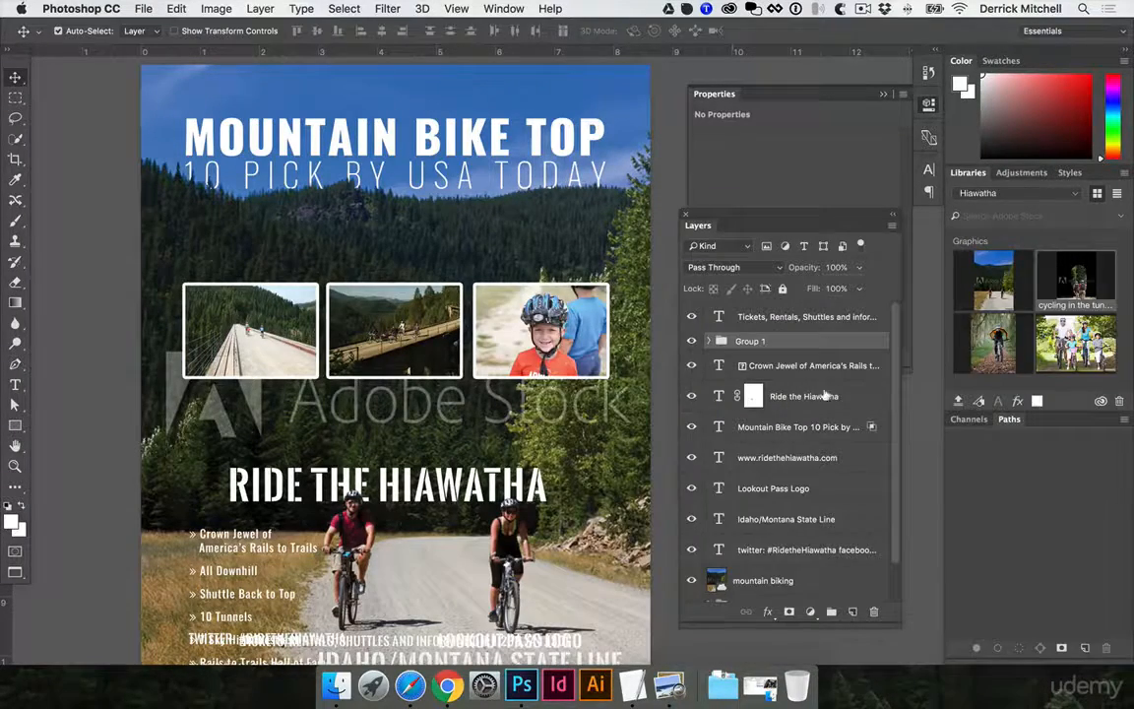
Add a new layer below Group 1 and fill a full-width rectangular band behind the photo row with white
{"action": "left_click", "coordinate": [851, 611]}
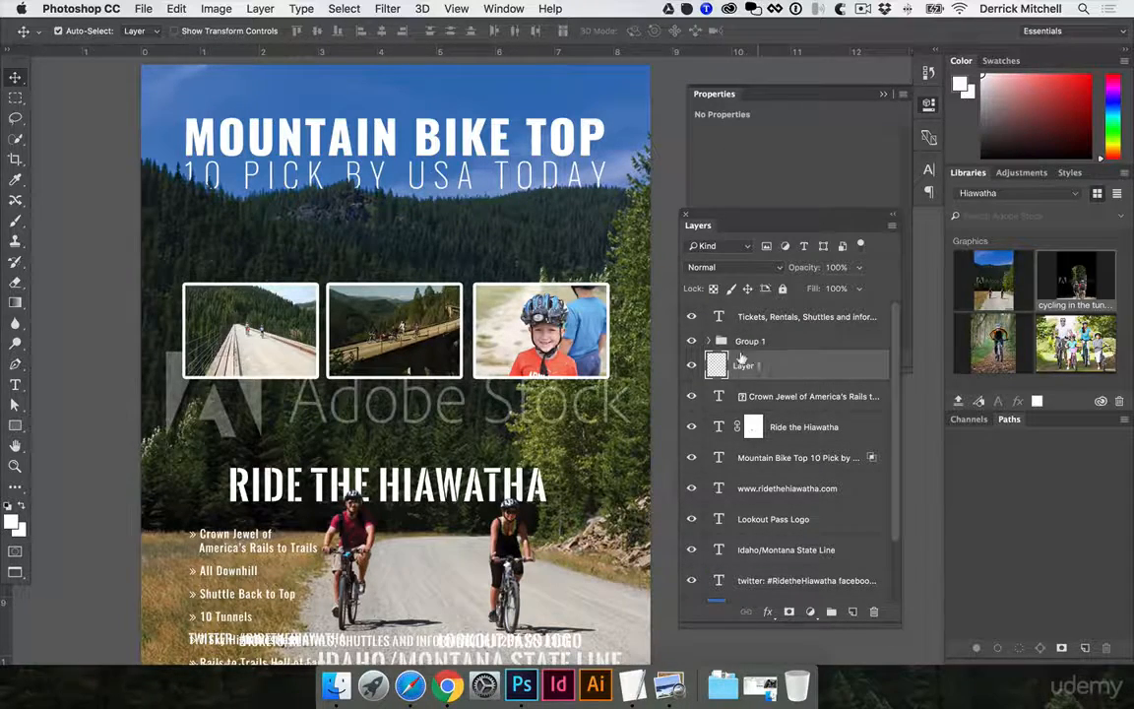
{"action": "left_click_drag", "start_coordinate": [590, 346], "coordinate": [545, 340]}
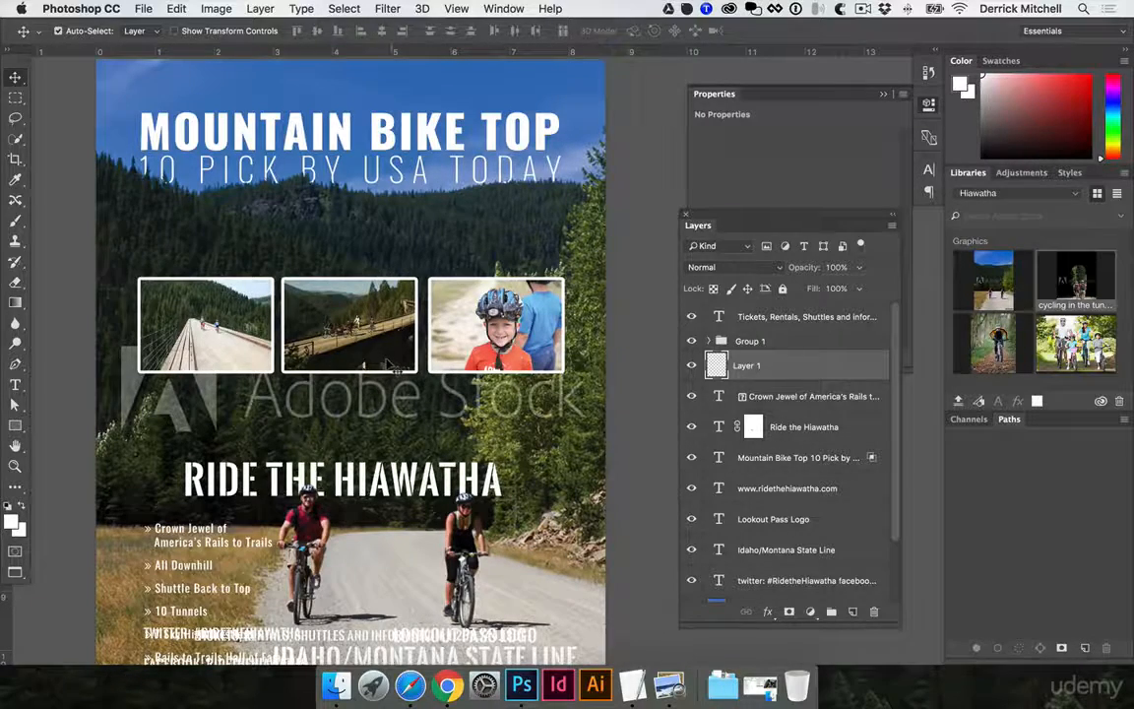
{"action": "key", "text": "m"}
{"action": "left_click_drag", "start_coordinate": [114, 217], "coordinate": [653, 390]}
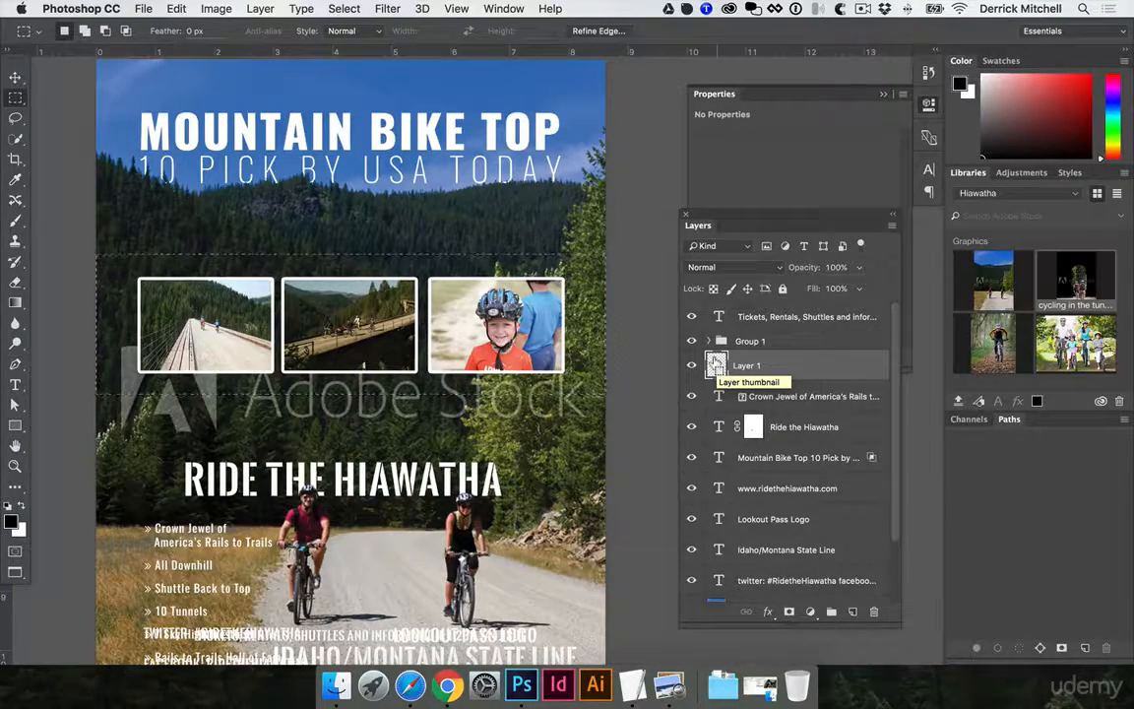
{"action": "key", "text": "super+BackSpace"}
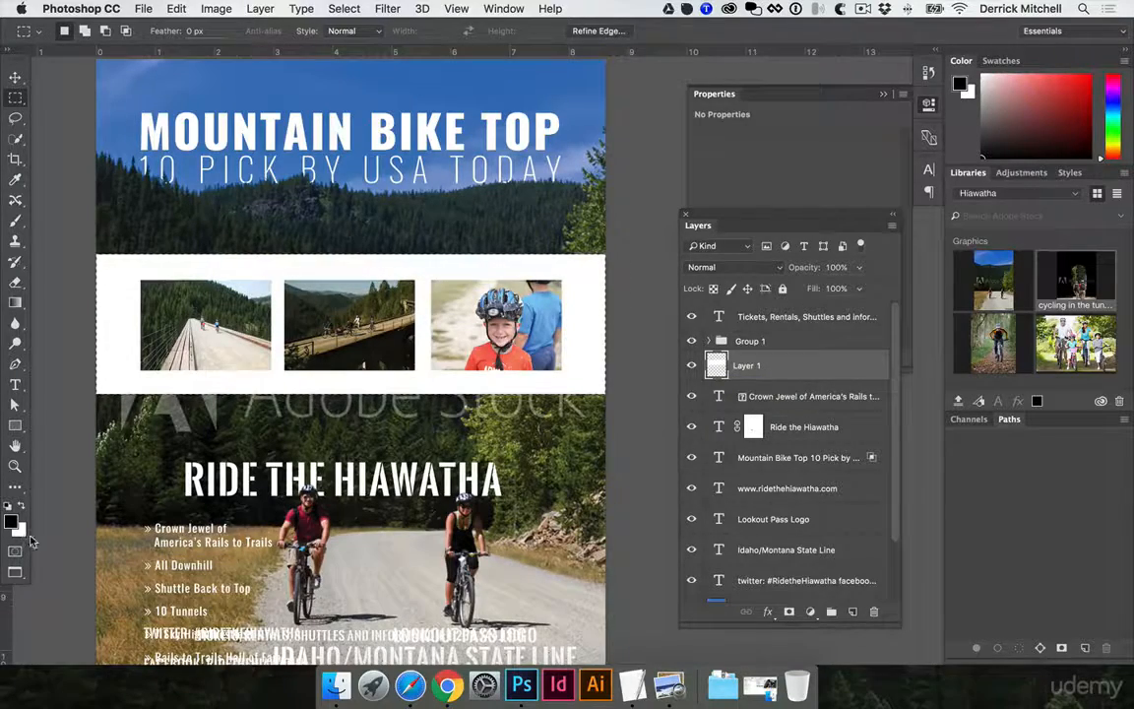
{"action": "key", "text": "super+d"}
{"action": "key", "text": "v"}
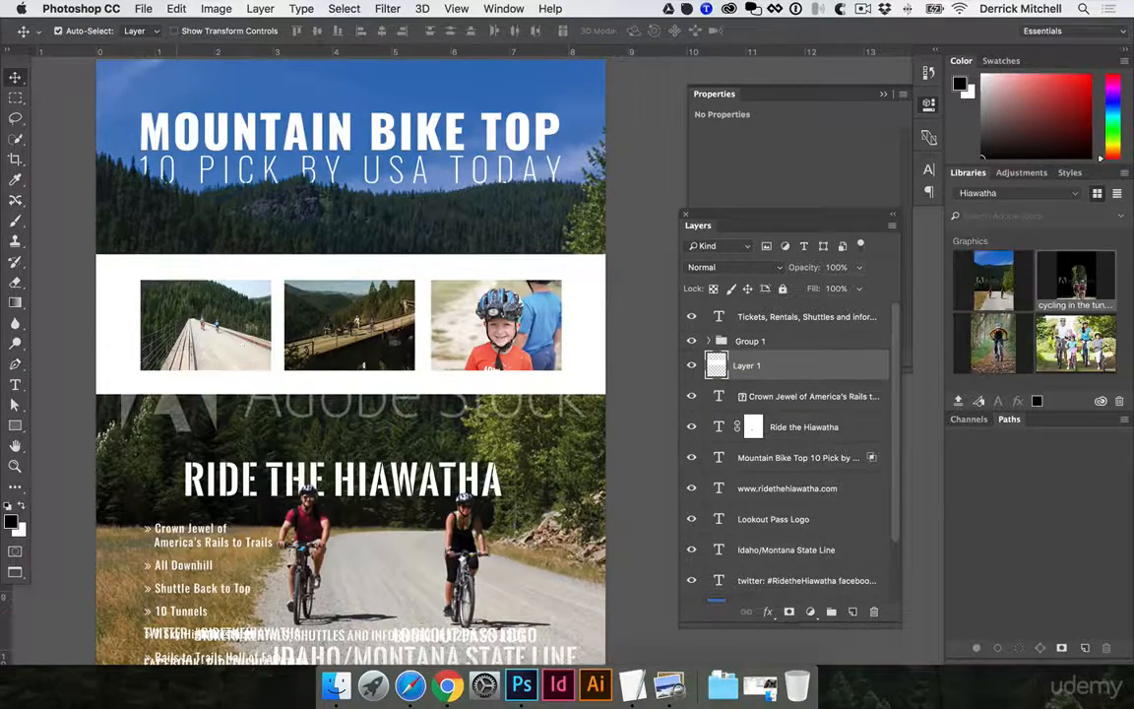
{"action": "left_click", "coordinate": [438, 325], "text": "alt"}
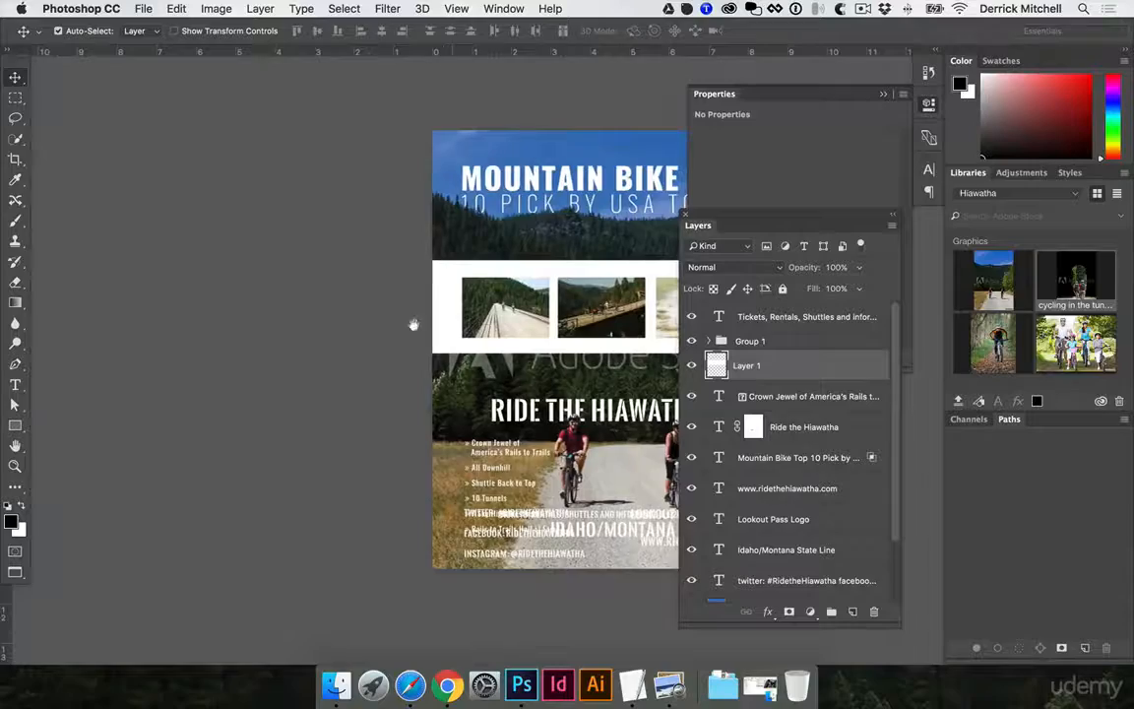
{"action": "left_click_drag", "start_coordinate": [412, 323], "coordinate": [307, 313]}
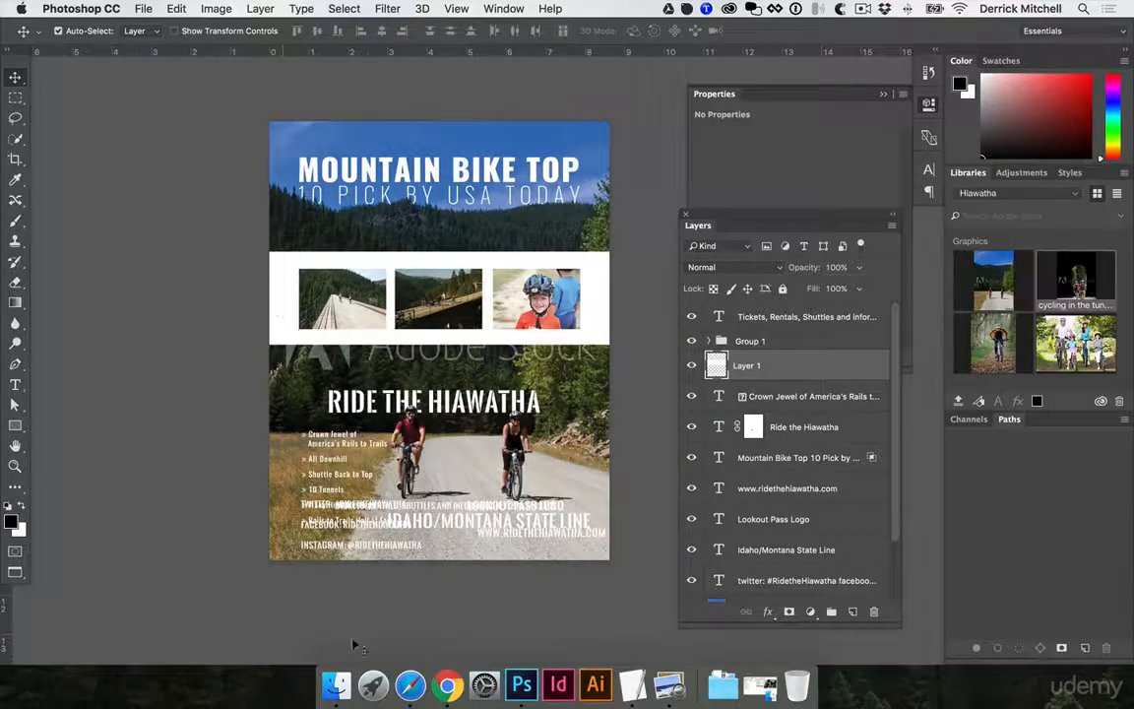
Switch to Chrome, show the top of the Route of the Hiawatha photo gallery page and exit WhatFont
{"action": "left_click", "coordinate": [447, 686]}
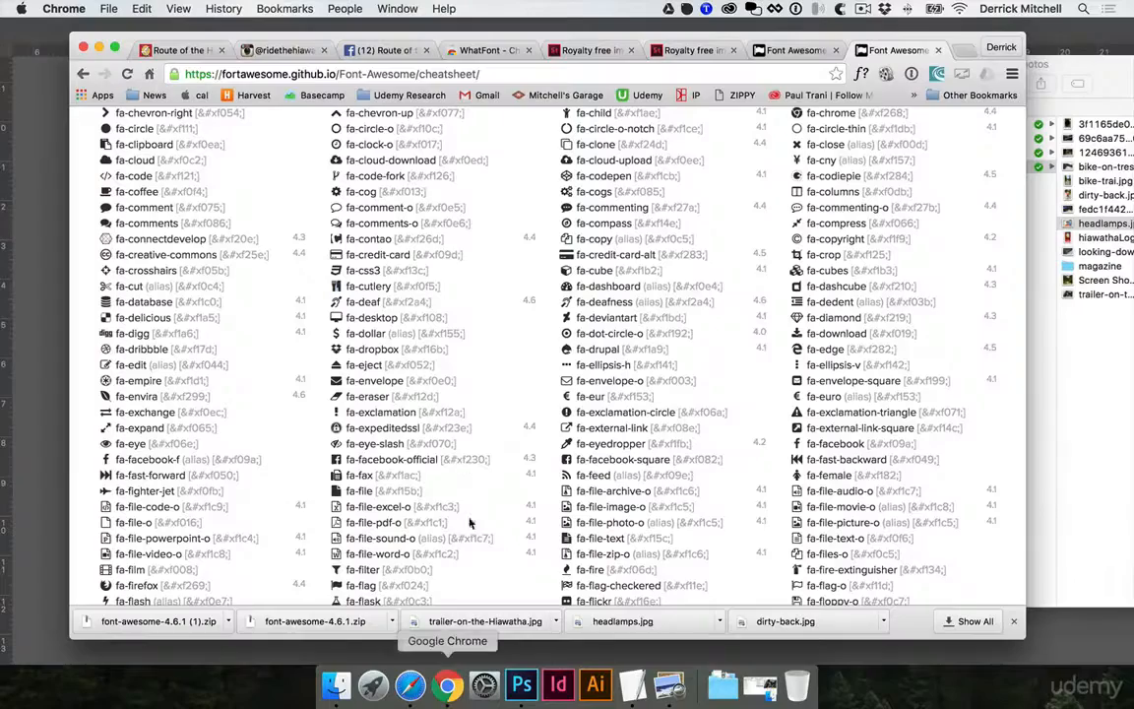
{"action": "left_click", "coordinate": [187, 51]}
{"action": "scroll", "coordinate": [311, 328], "scroll_direction": "down", "scroll_amount": 8}
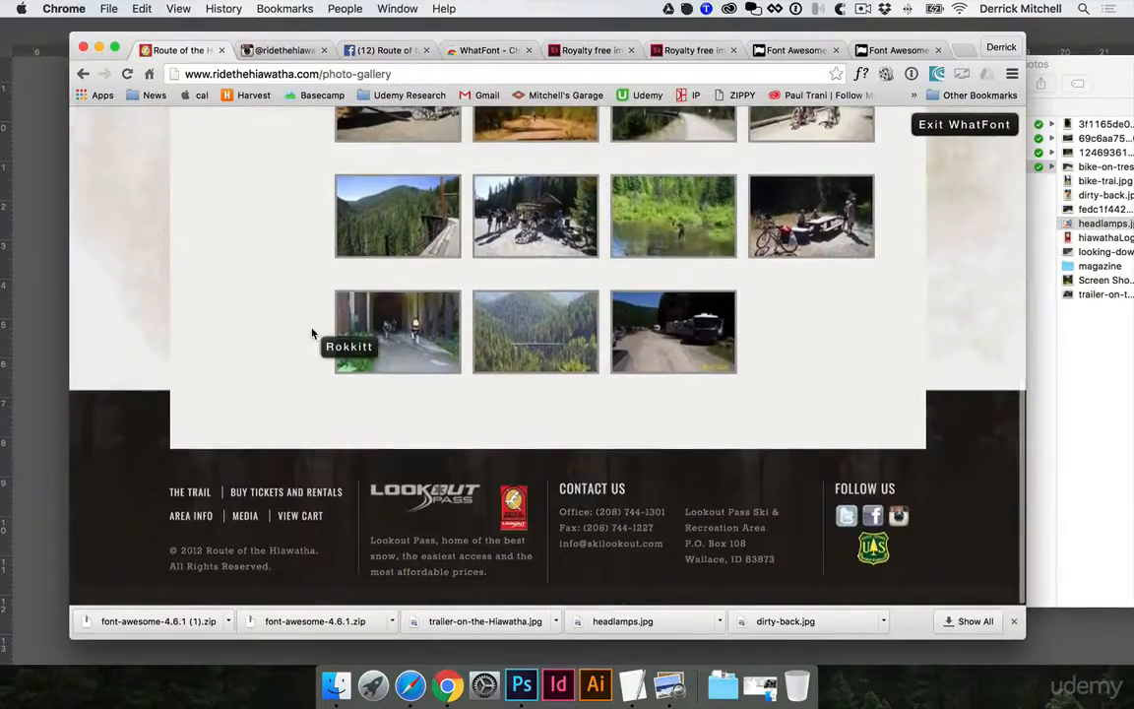
{"action": "scroll", "coordinate": [108, 153], "scroll_direction": "up", "scroll_amount": 5}
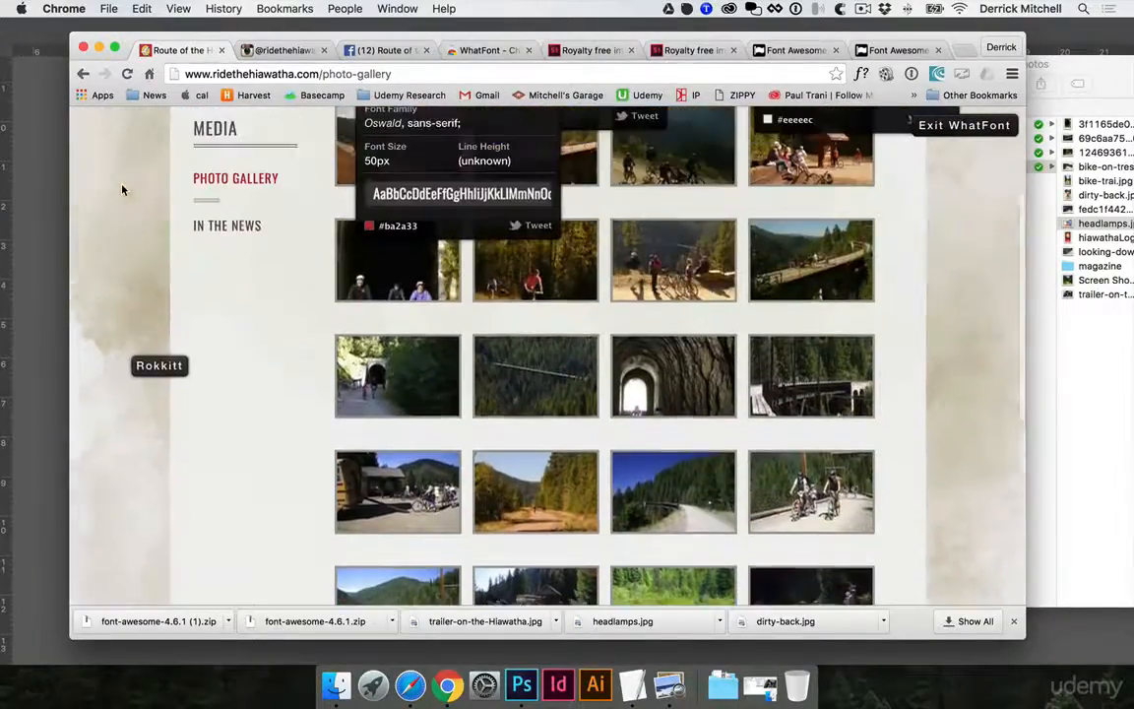
{"action": "scroll", "coordinate": [122, 189], "scroll_direction": "up", "scroll_amount": 3}
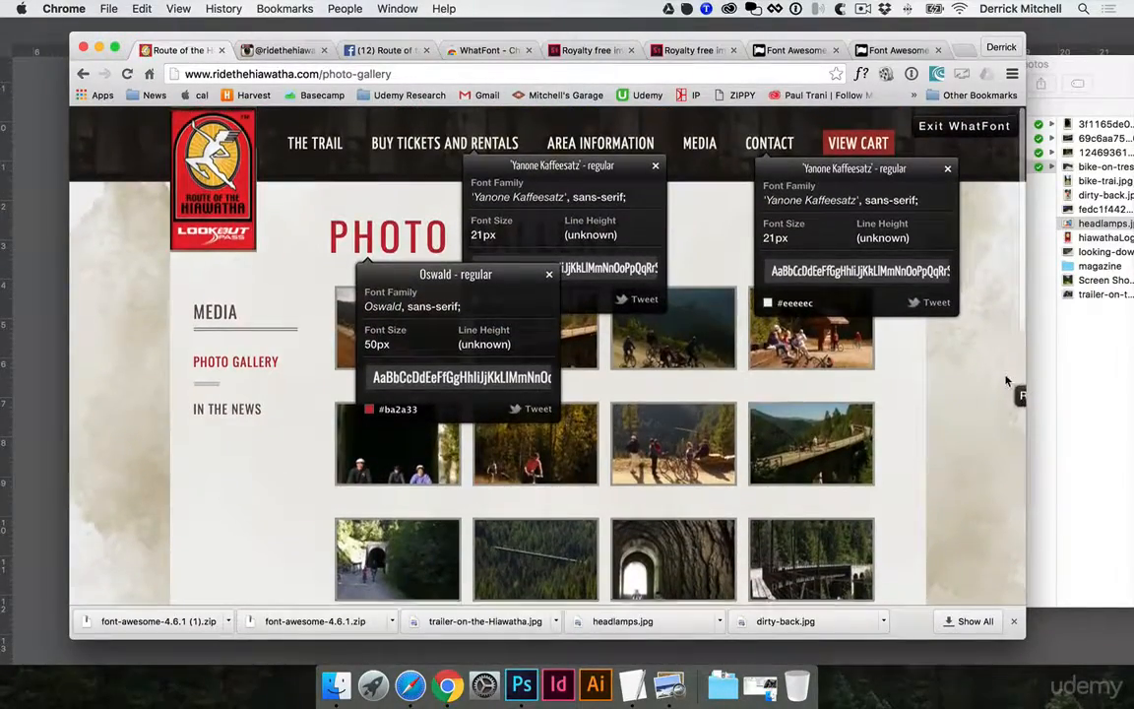
{"action": "left_click", "coordinate": [966, 126]}
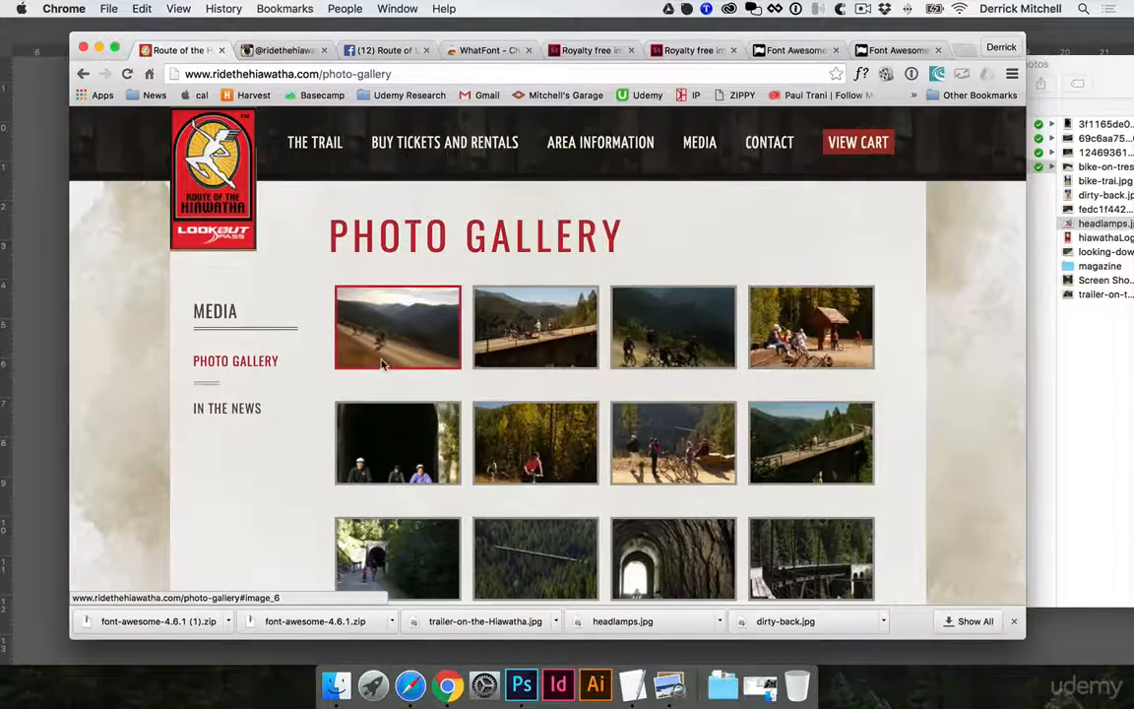
Capture the paper-texture strip beside the gallery's content area and paste it into the ad in Photoshop above Layer 1
{"action": "key", "text": "super+shift+4"}
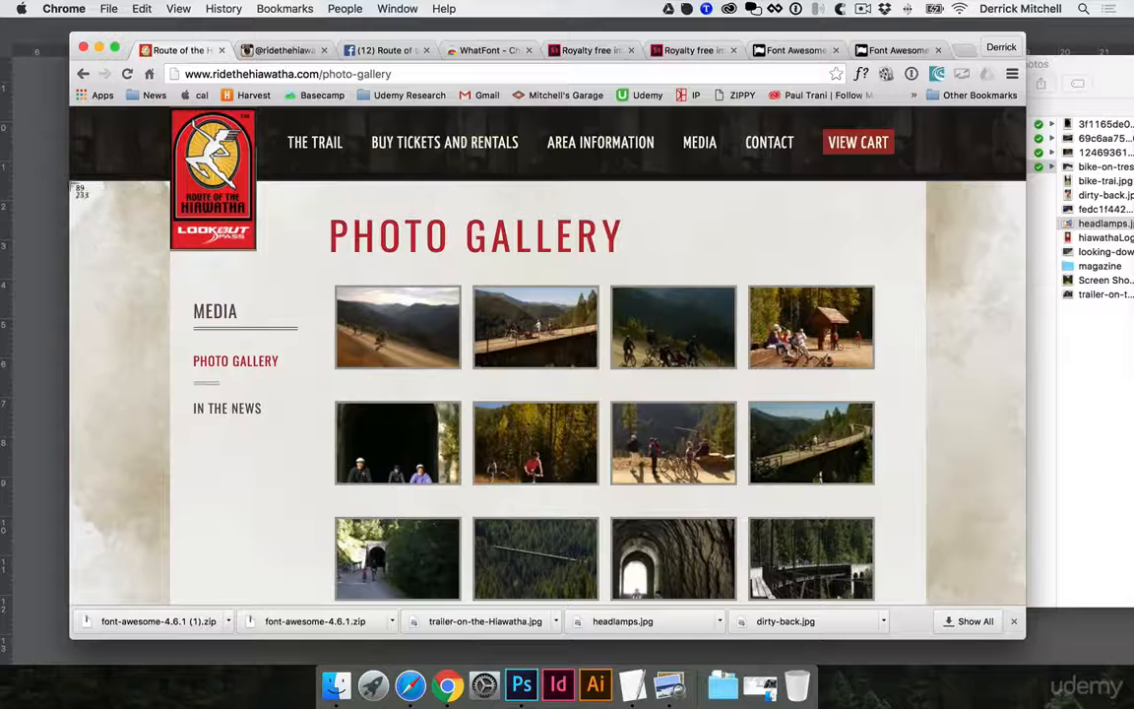
{"action": "left_click_drag", "start_coordinate": [71, 183], "coordinate": [166, 574]}
{"action": "key", "text": "super+Tab"}
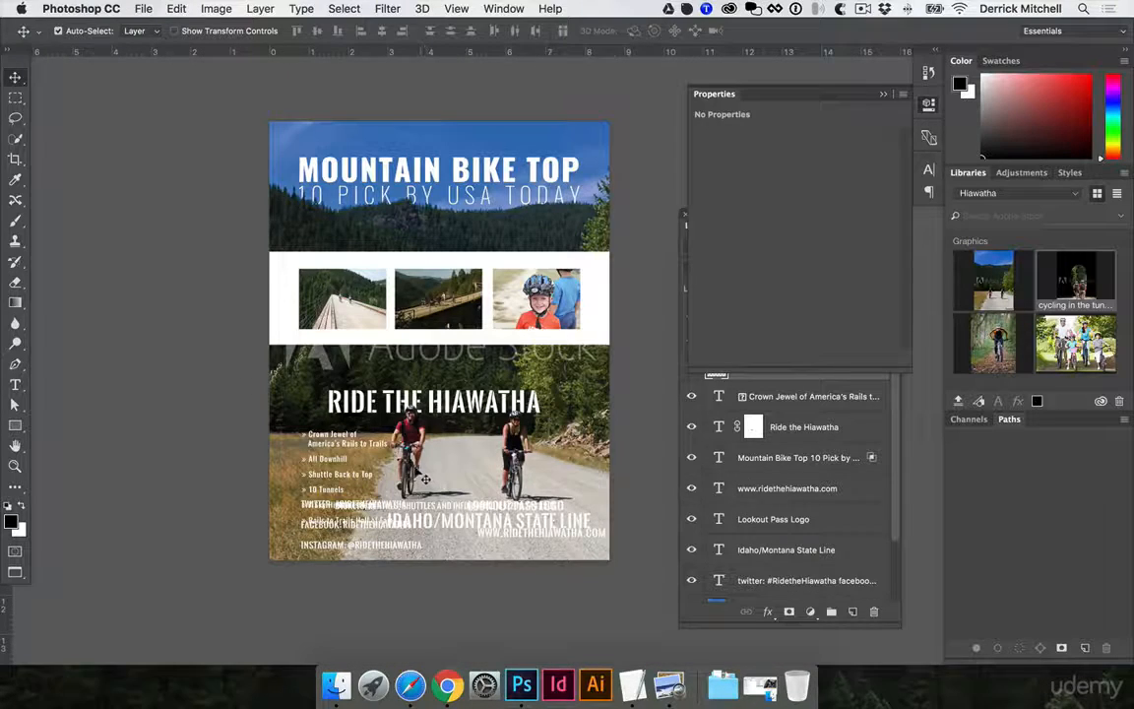
{"action": "key", "text": "super+v"}
Rotate the pasted texture 90° and scale it to about 9.79 in wide by 2.37 in high over the white band
{"action": "key", "text": "super+t"}
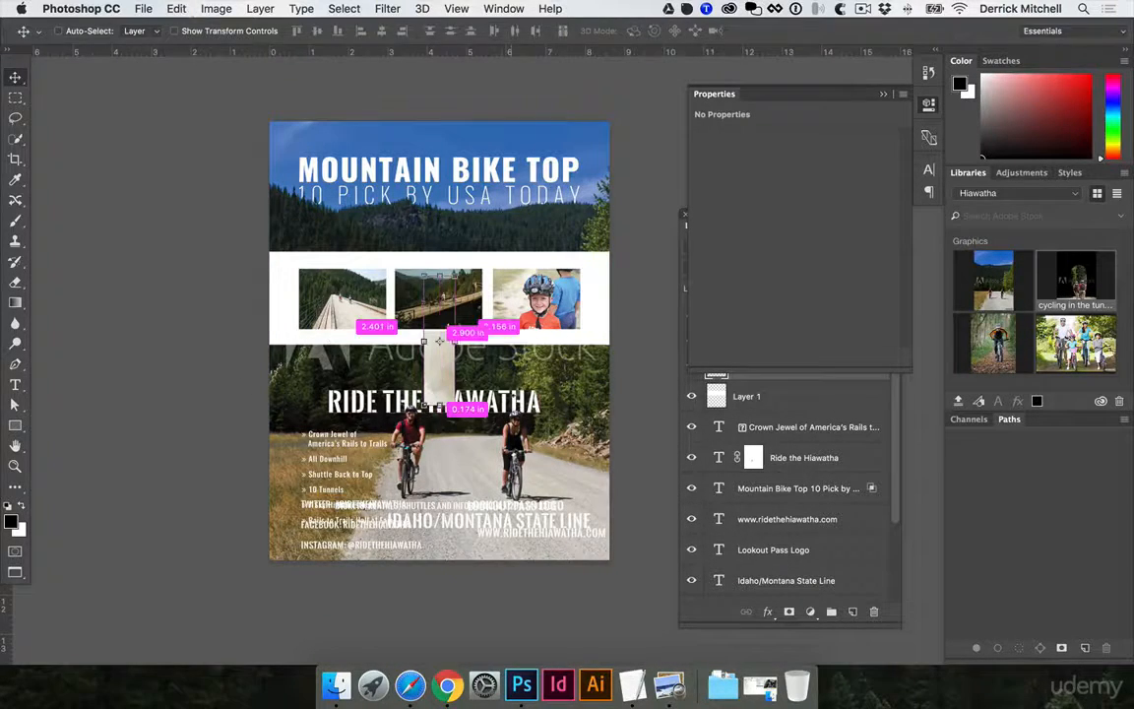
{"action": "left_click_drag", "start_coordinate": [471, 248], "coordinate": [504, 362]}
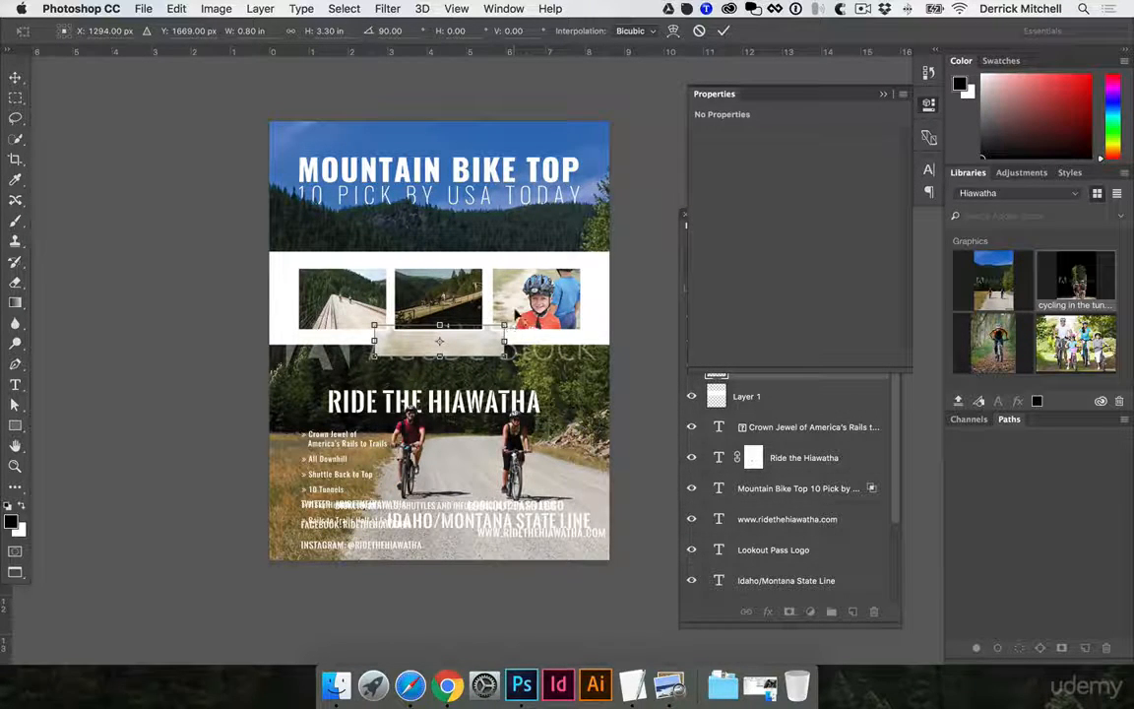
{"action": "left_click_drag", "start_coordinate": [503, 317], "coordinate": [591, 295]}
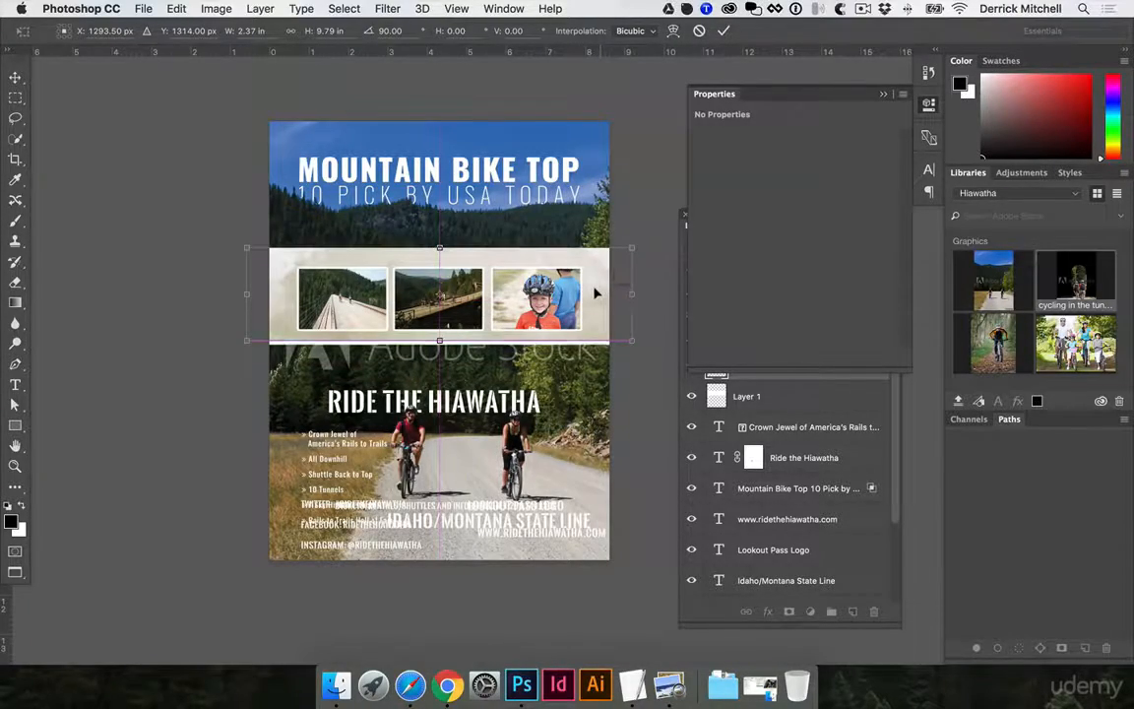
{"action": "key", "text": "Return"}
Move the texture down to about X 1287.5 px, Y 1355 px so it covers the lower edge of the white band
{"action": "left_click", "coordinate": [589, 314], "text": "super"}
{"action": "left_click", "coordinate": [588, 314], "text": "super"}
{"action": "key", "text": "super+t"}
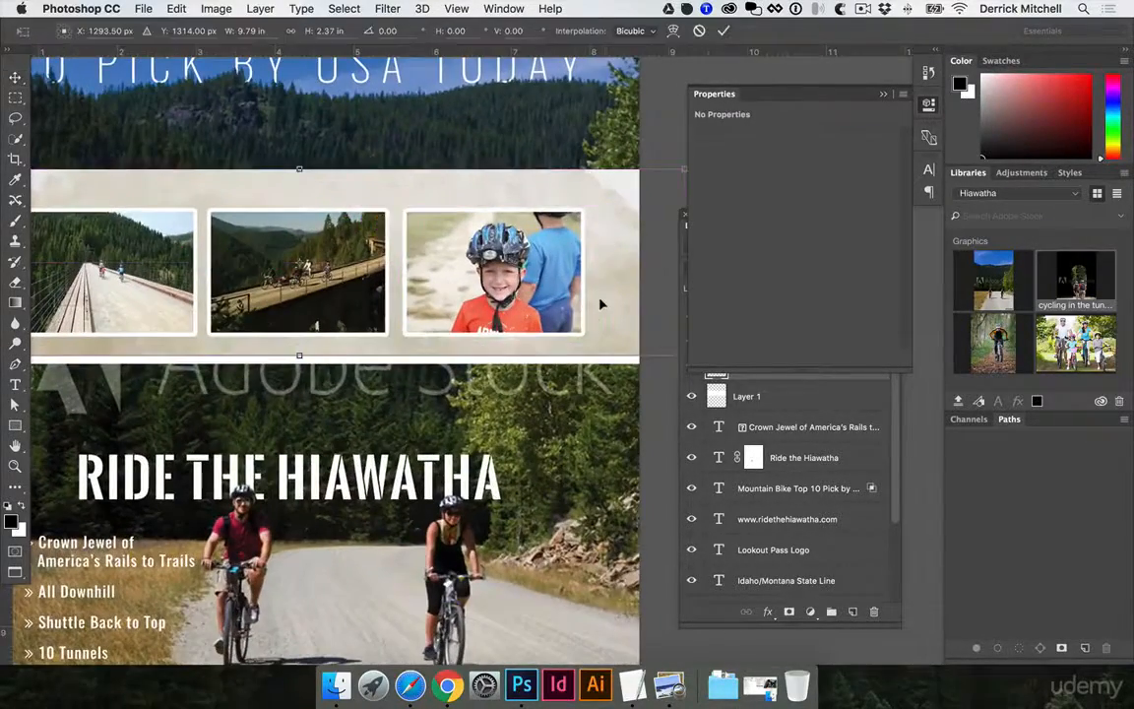
{"action": "left_click_drag", "start_coordinate": [303, 339], "coordinate": [299, 348]}
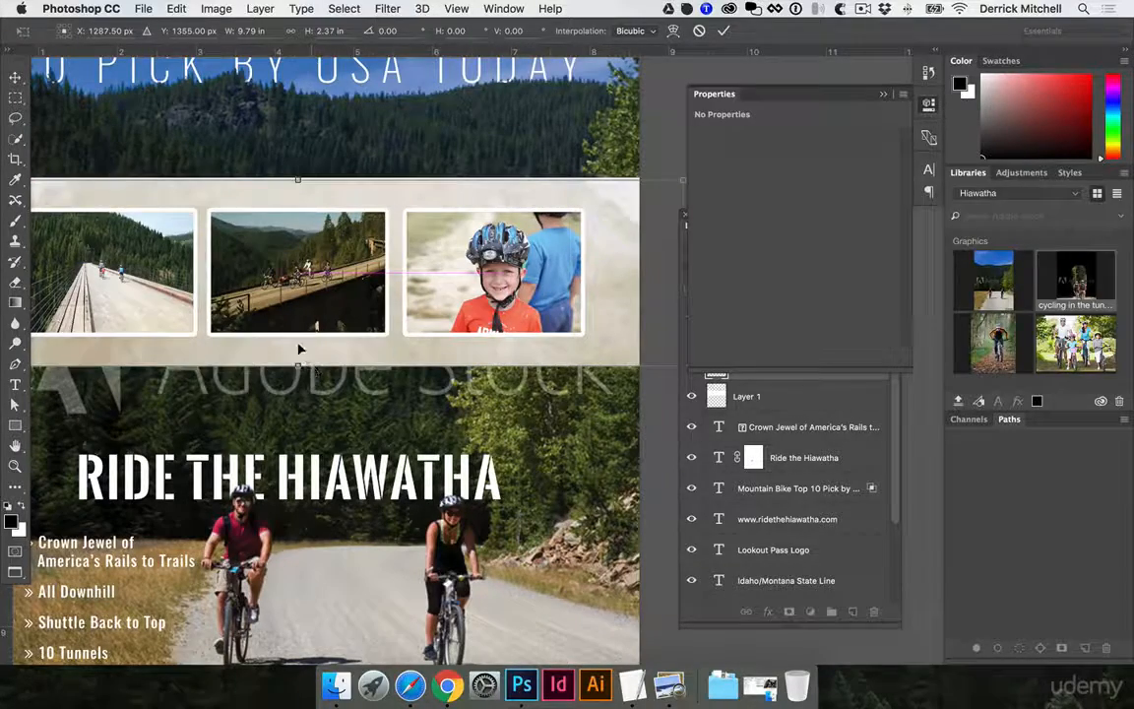
{"action": "key", "text": "Return"}
{"action": "key", "text": "super+minus"}
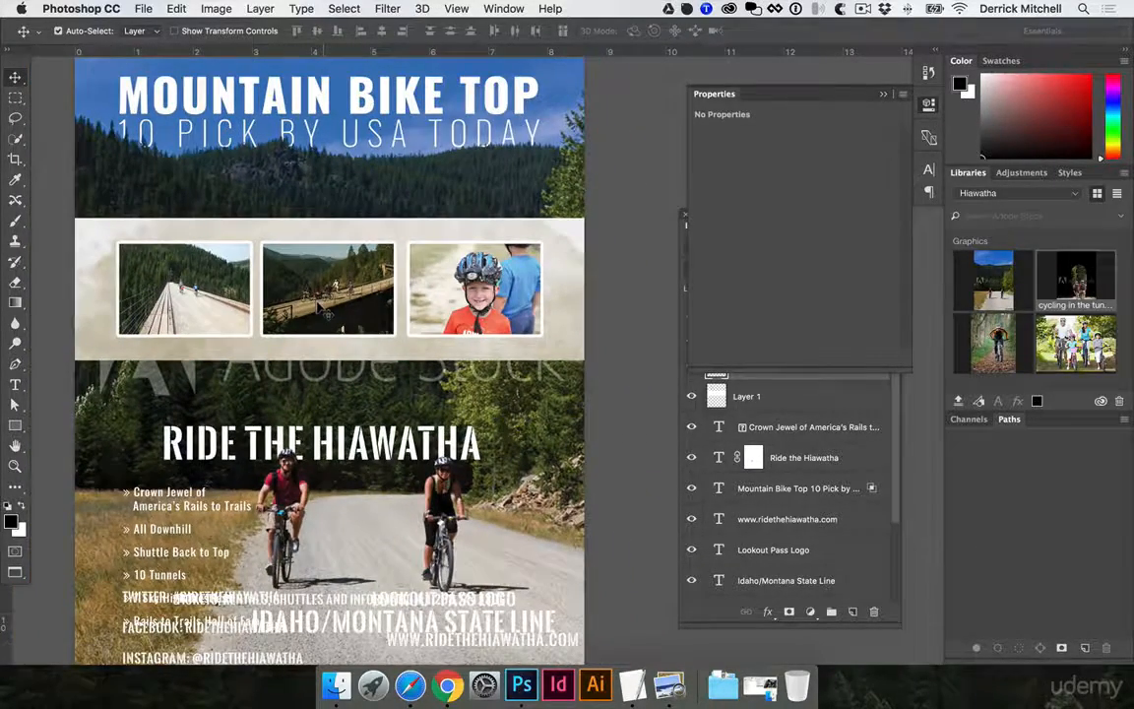
Collapse the properties display covering the layer list and move the layer list higher beside the ad
{"action": "left_click", "coordinate": [929, 104]}
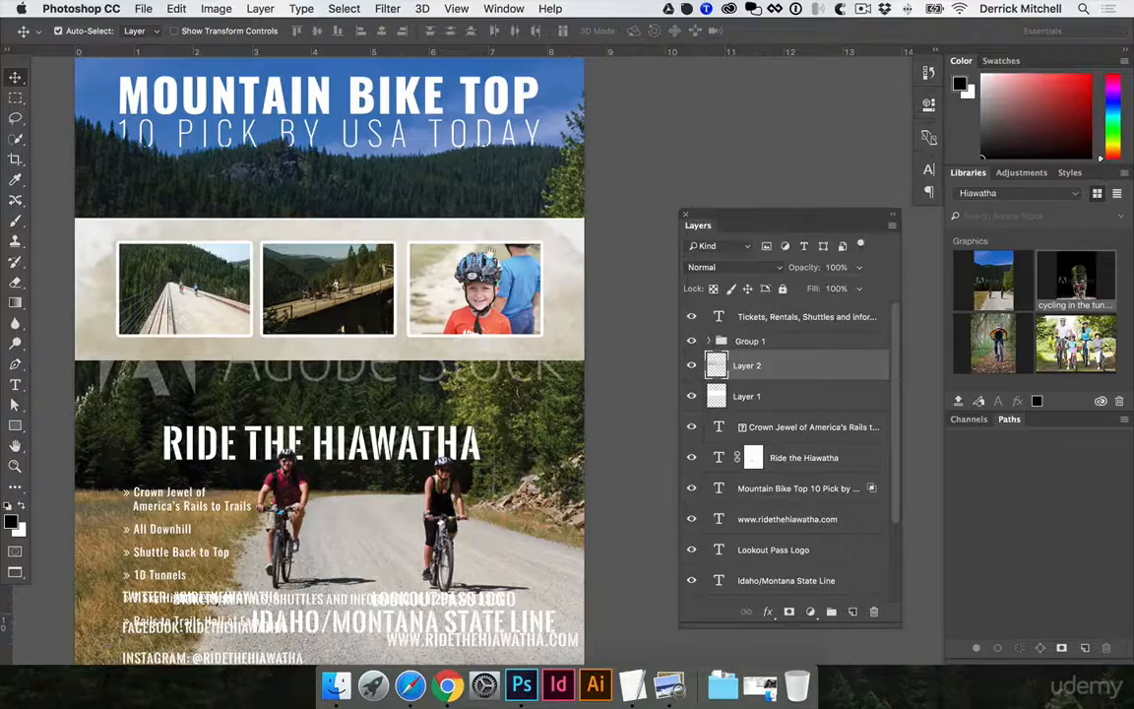
{"action": "scroll", "coordinate": [651, 235], "scroll_direction": "down", "scroll_amount": 1}
{"action": "left_click_drag", "start_coordinate": [823, 220], "coordinate": [818, 127]}
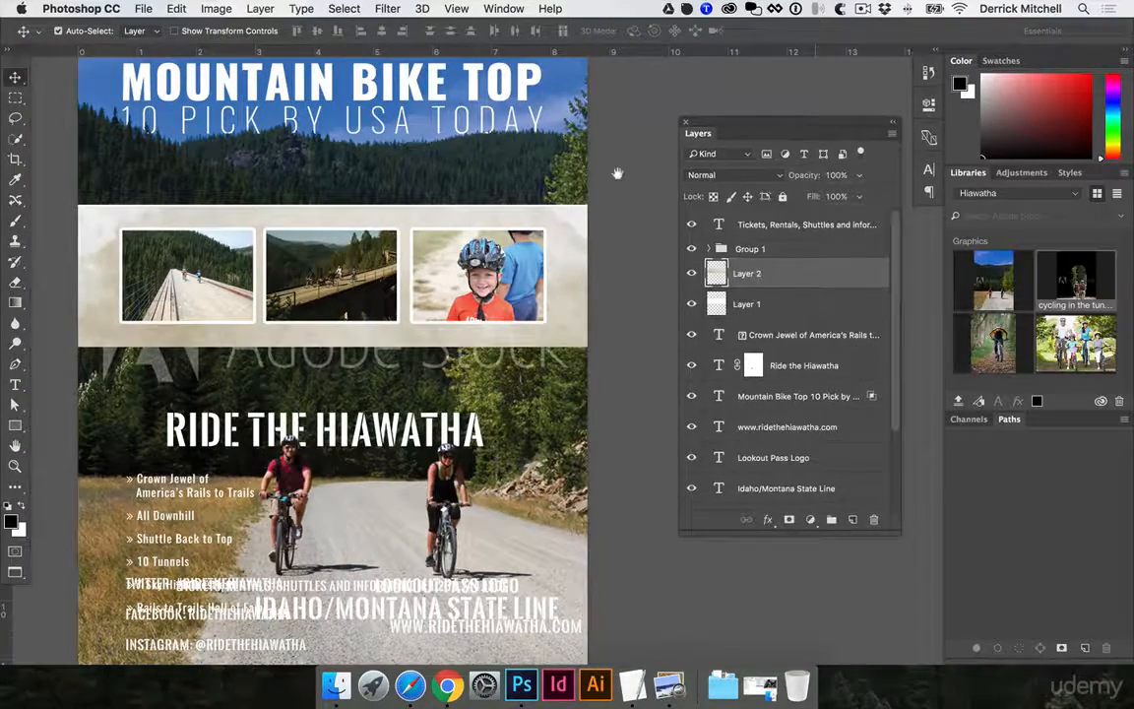
{"action": "left_click_drag", "start_coordinate": [592, 183], "coordinate": [643, 214]}
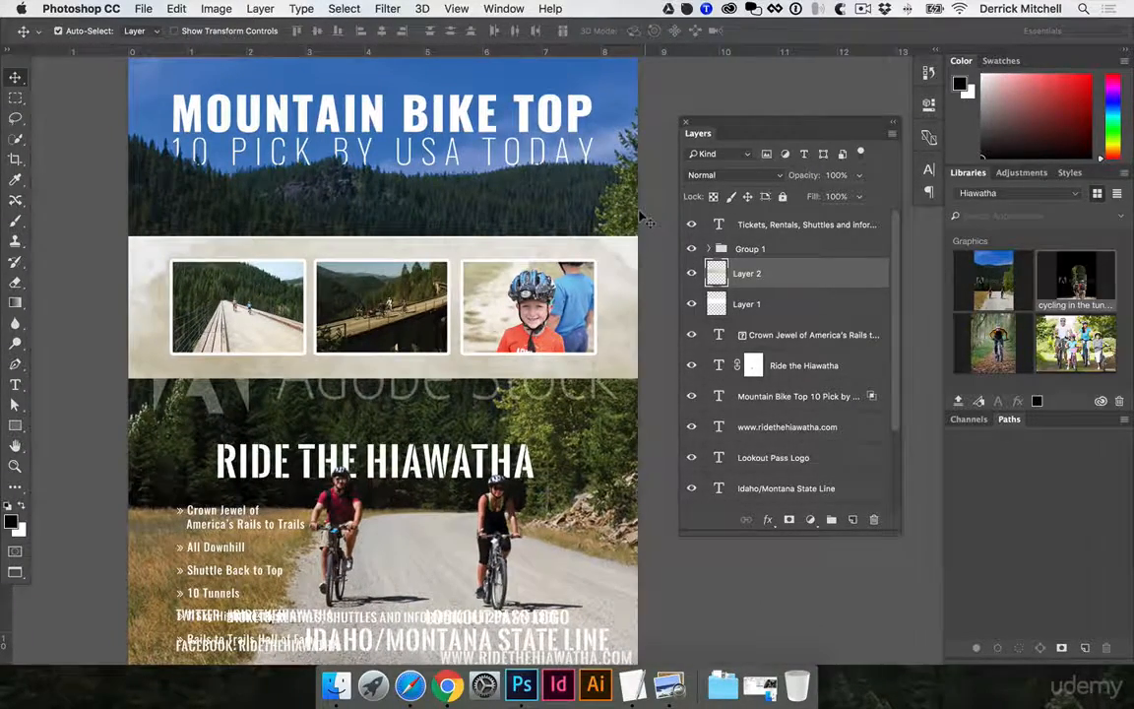